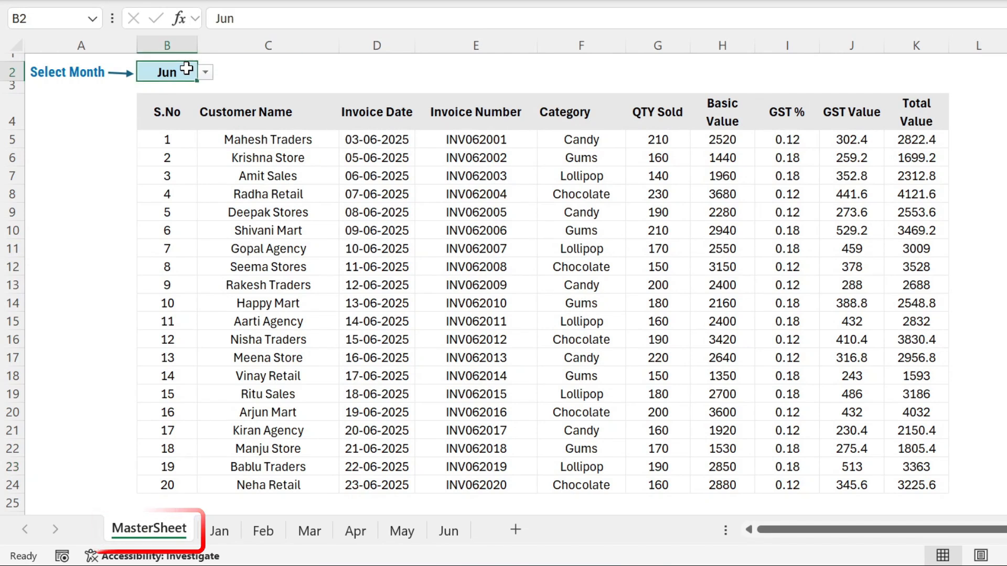
Switch the month selector in B2 to Mar and then to Apr.
click(205, 74)
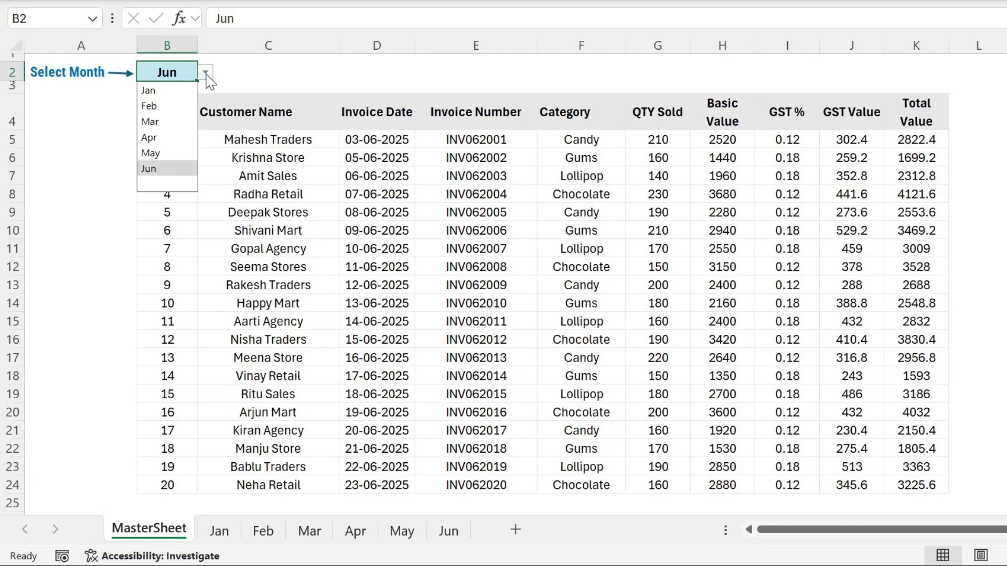
click(150, 122)
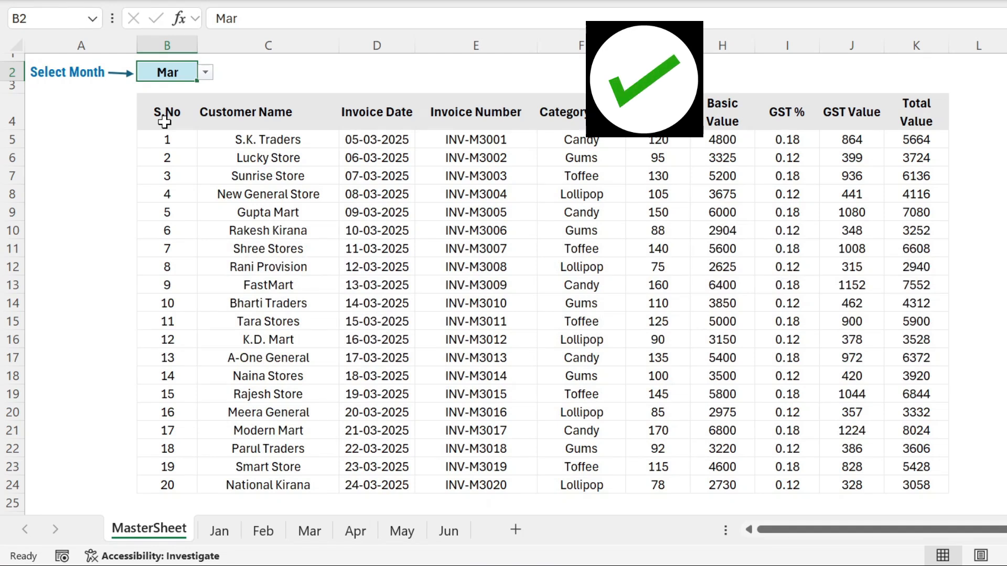
click(206, 73)
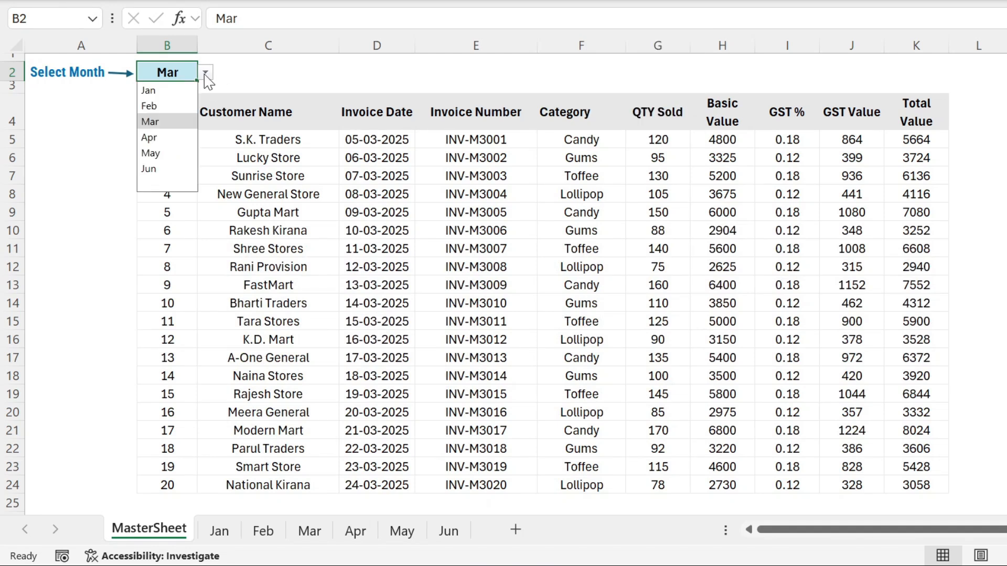
click(163, 139)
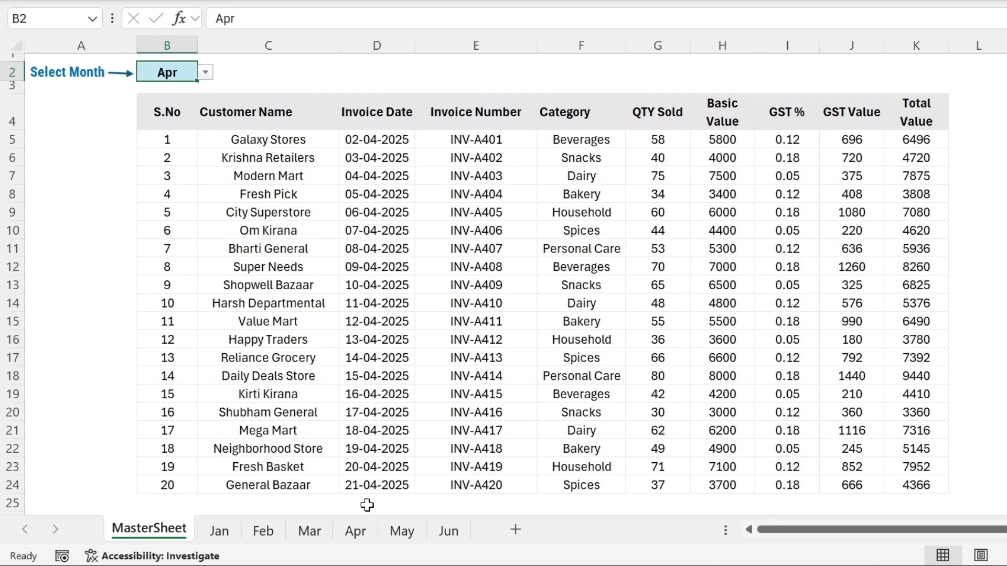
On the Apr sheet, enter serial number 21 in B25, directly below the last record.
click(356, 532)
click(237, 462)
key(Down)
key(Down)
key(Down)
key(Down)
key(Up)
key(Left)
text(21)
Copy the last record's data from C24:K24 into row 25 beside the new serial number.
key(Right)
key(Up)
key(ctrl+shift+Right)
key(ctrl+c)
key(Down)
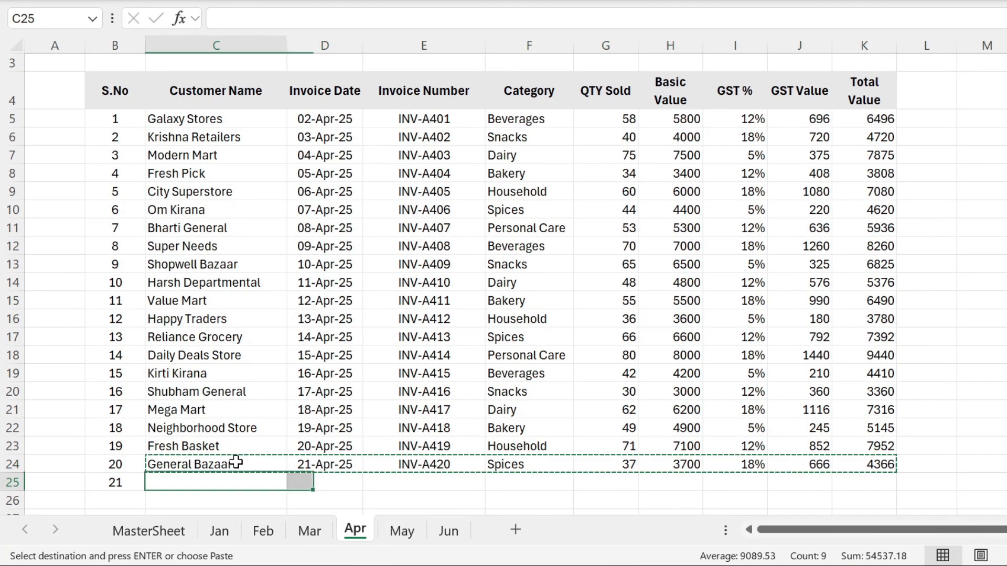
key(ctrl+v)
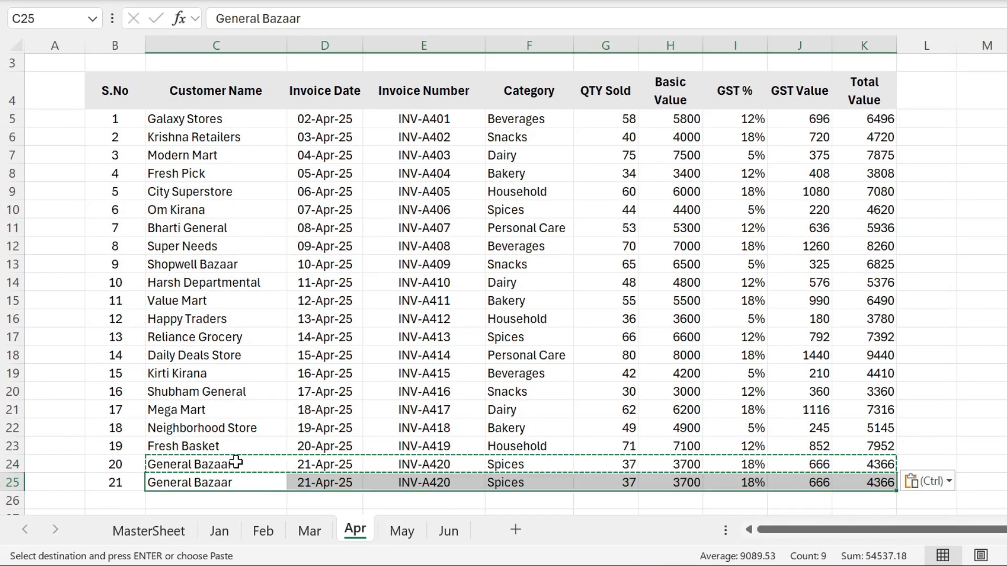
Return to MasterSheet and inspect row 25 for the record added on the Apr sheet.
click(176, 538)
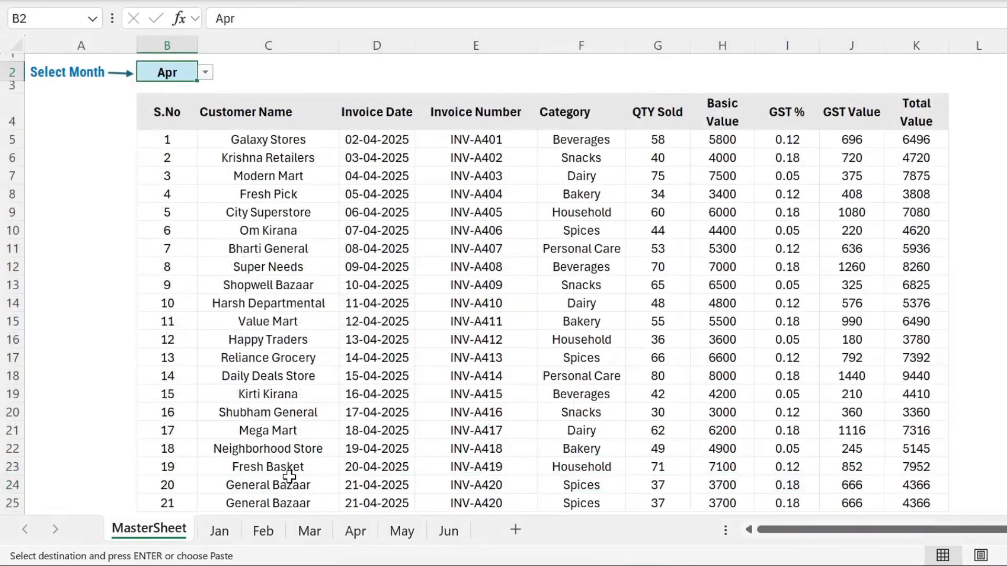
click(287, 481)
key(Down)
key(Down)
key(Up)
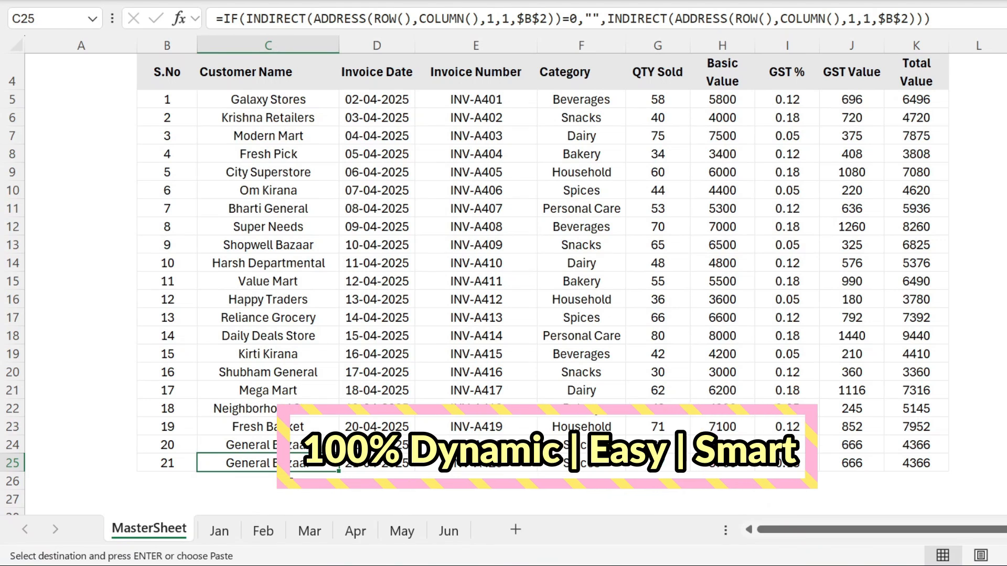
key(ctrl+Up)
key(ctrl+Up)
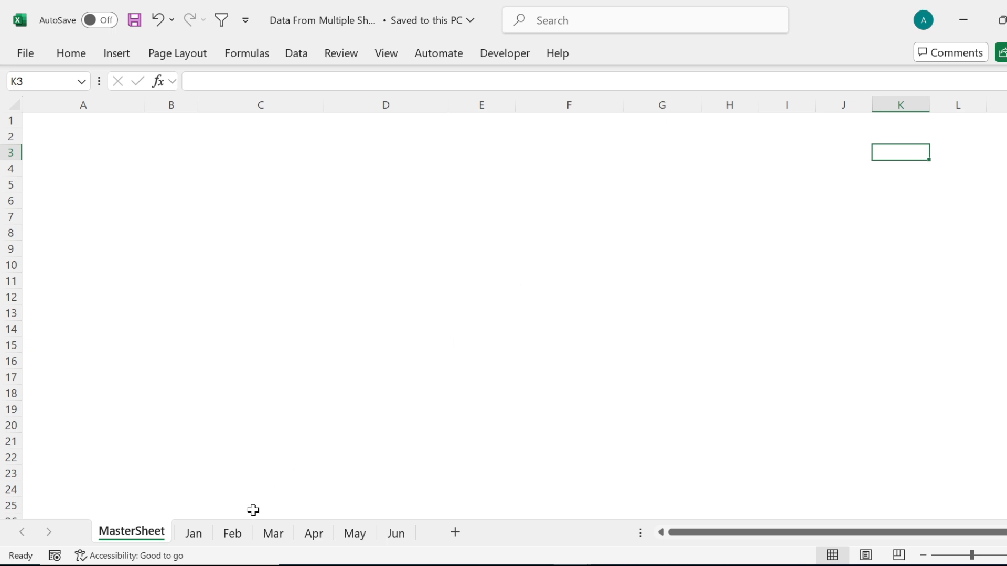
Copy the Jan sheet's header row B4:K4 and paste only its column widths at B4 on MasterSheet.
click(211, 534)
drag(117, 185, 763, 181)
key(ctrl+c)
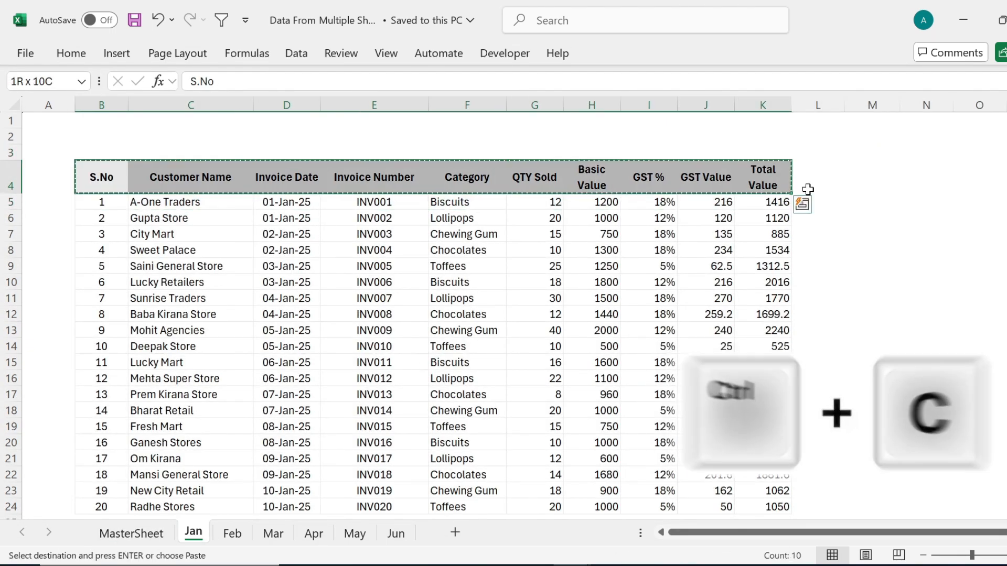
click(148, 540)
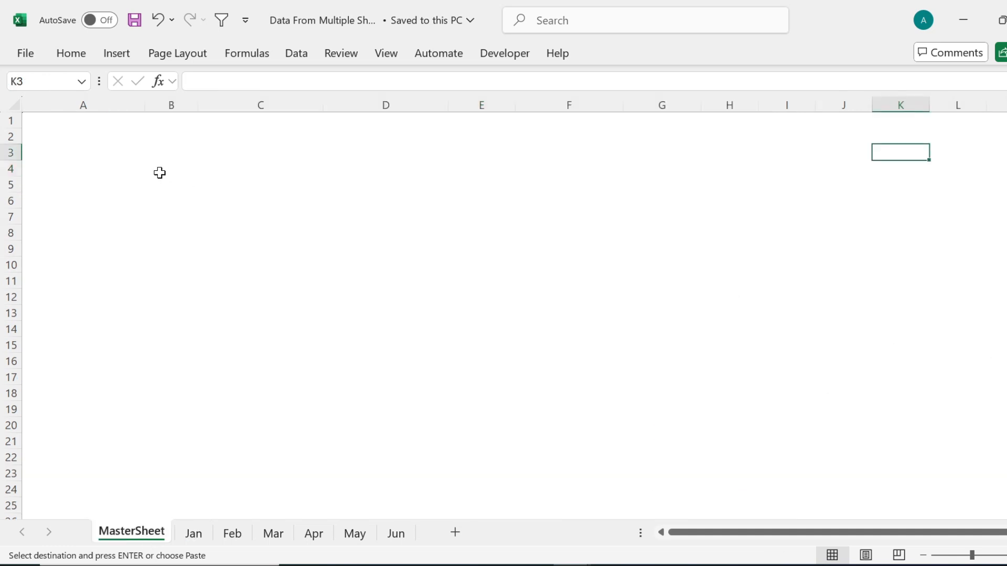
click(153, 157)
key(Down)
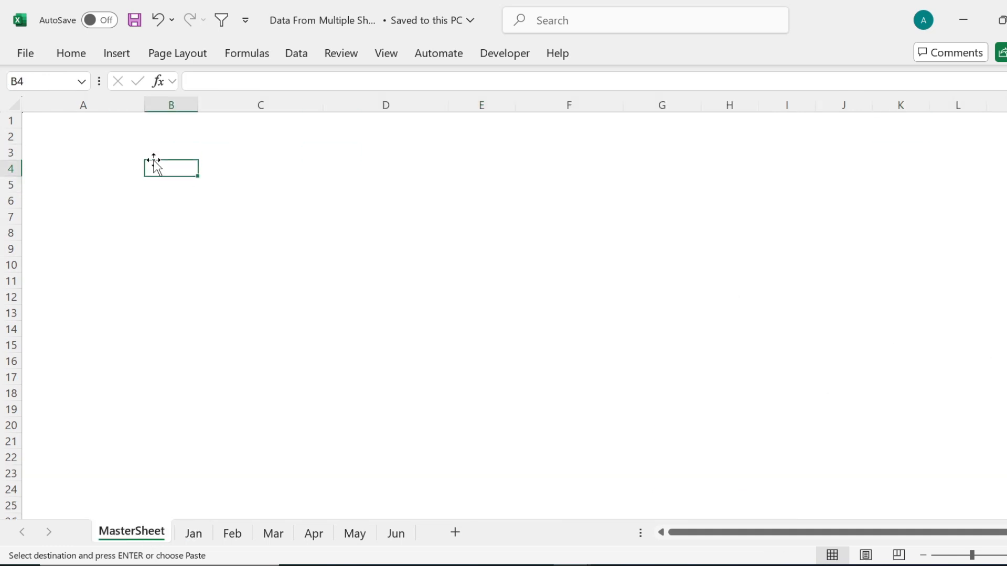
key(ctrl+alt+v)
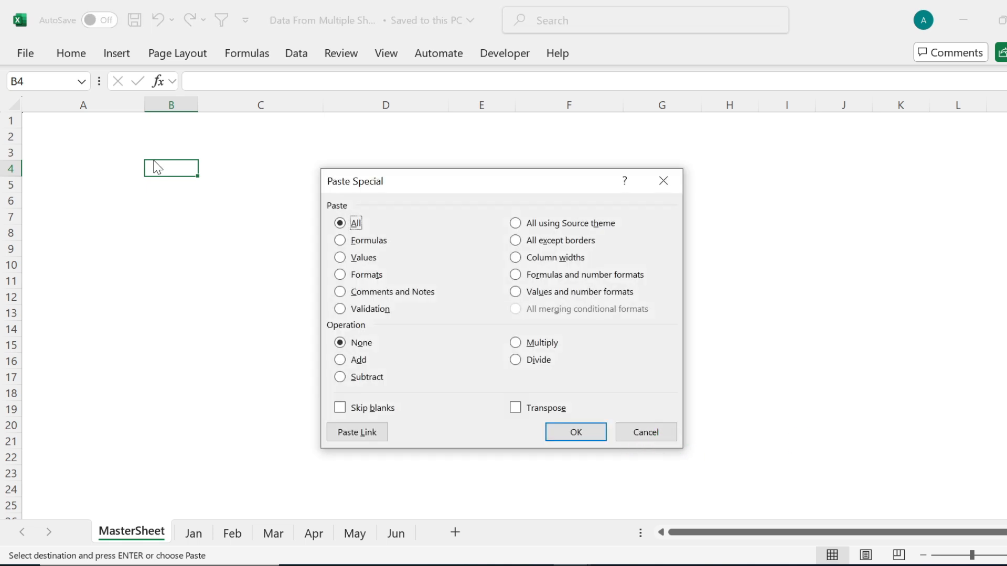
click(516, 258)
click(594, 433)
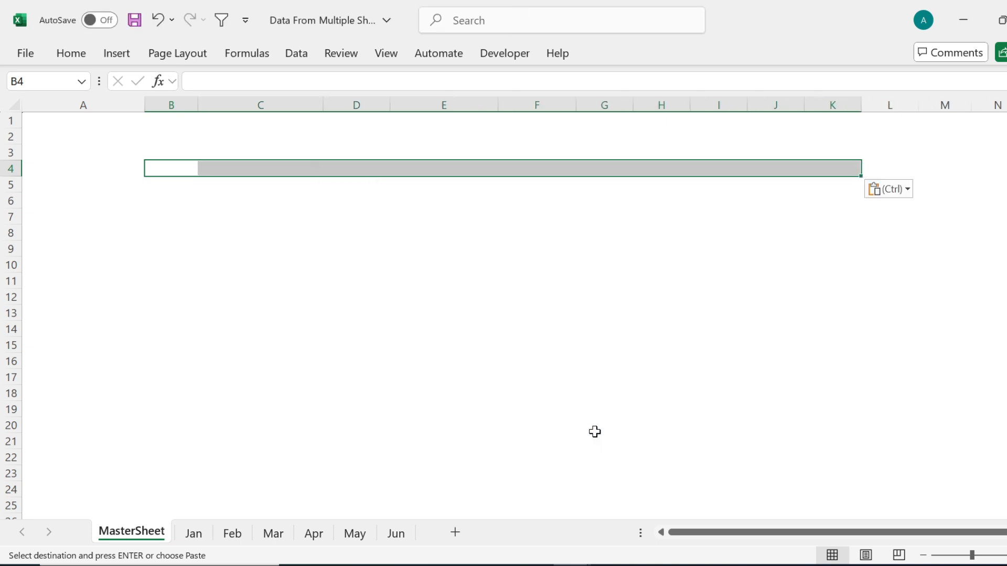
Paste the copied header row's formats and then its values at B4 on MasterSheet.
key(ctrl+alt+v)
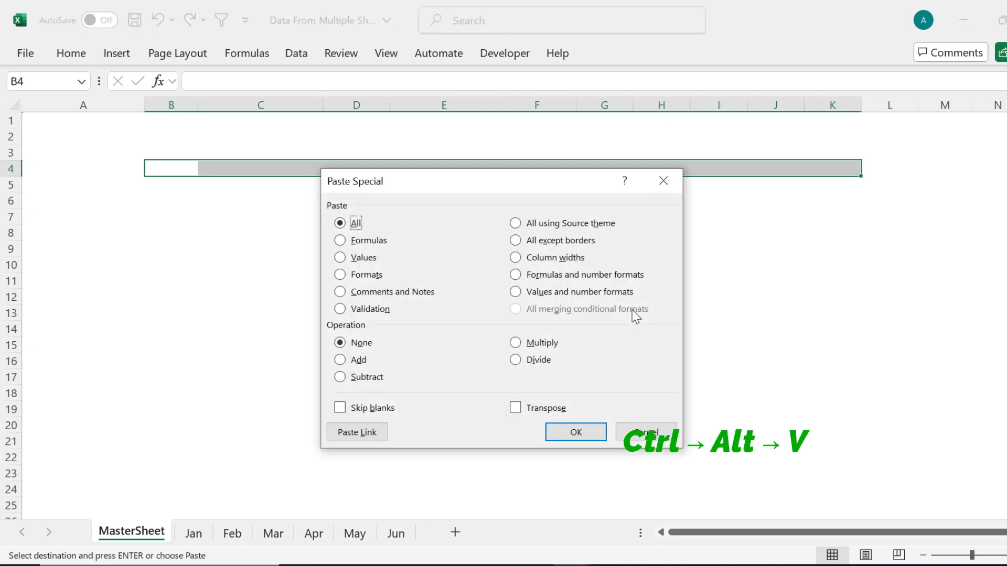
click(341, 276)
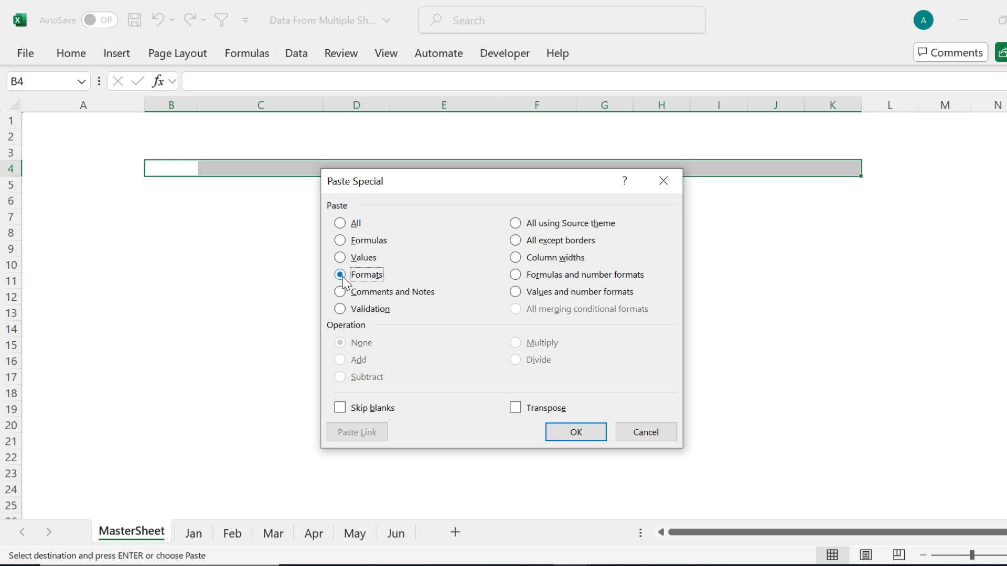
click(600, 436)
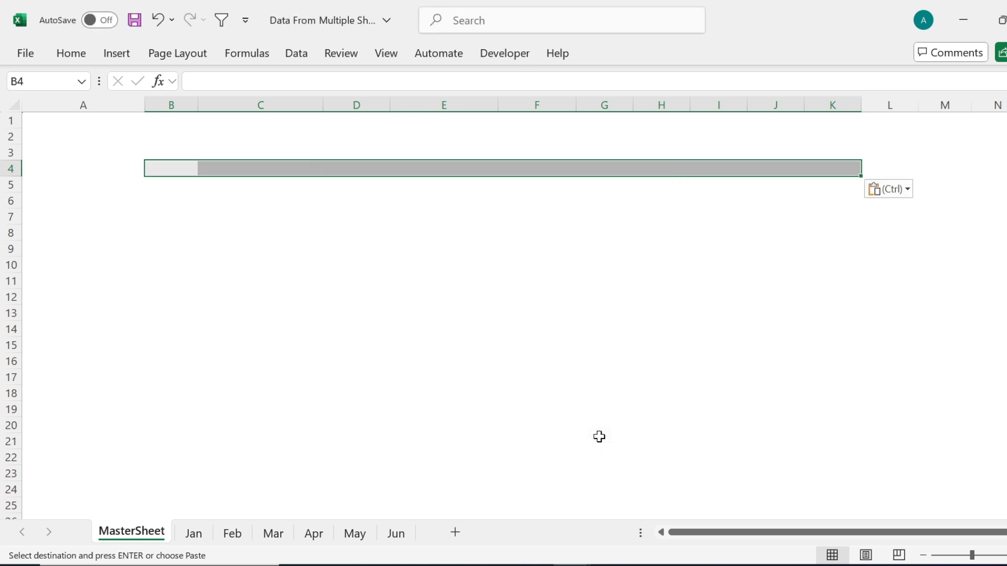
key(ctrl+alt+v)
click(340, 259)
click(557, 439)
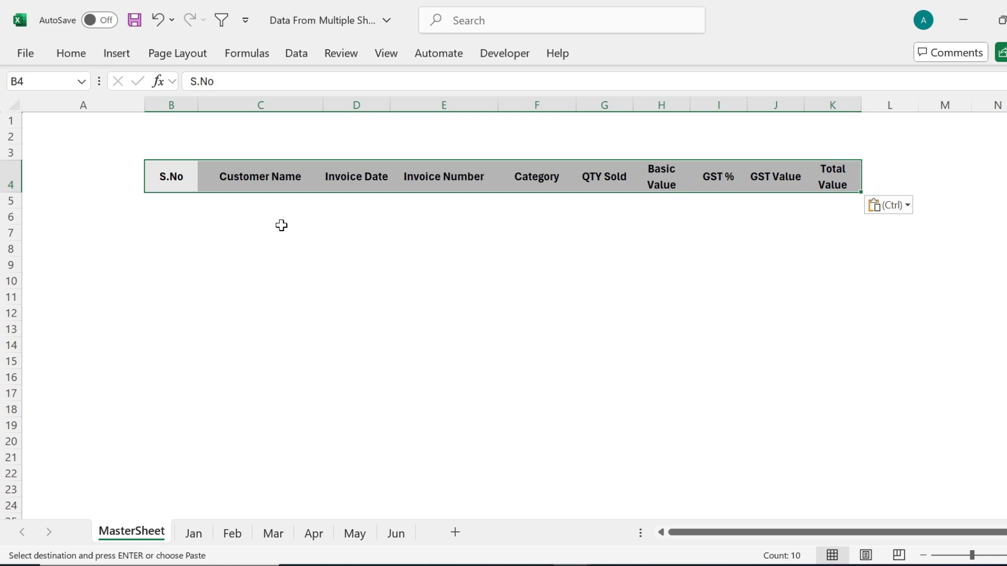
Enter the label "Select Month" in A2 and format it in bold with the standard light blue font color.
click(64, 138)
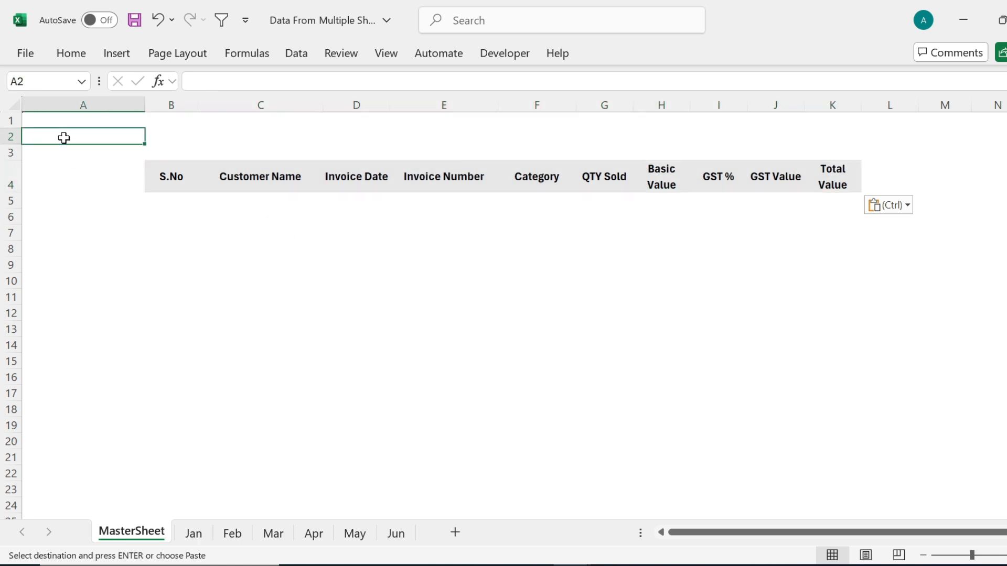
text(Select Month)
key(ctrl+Return)
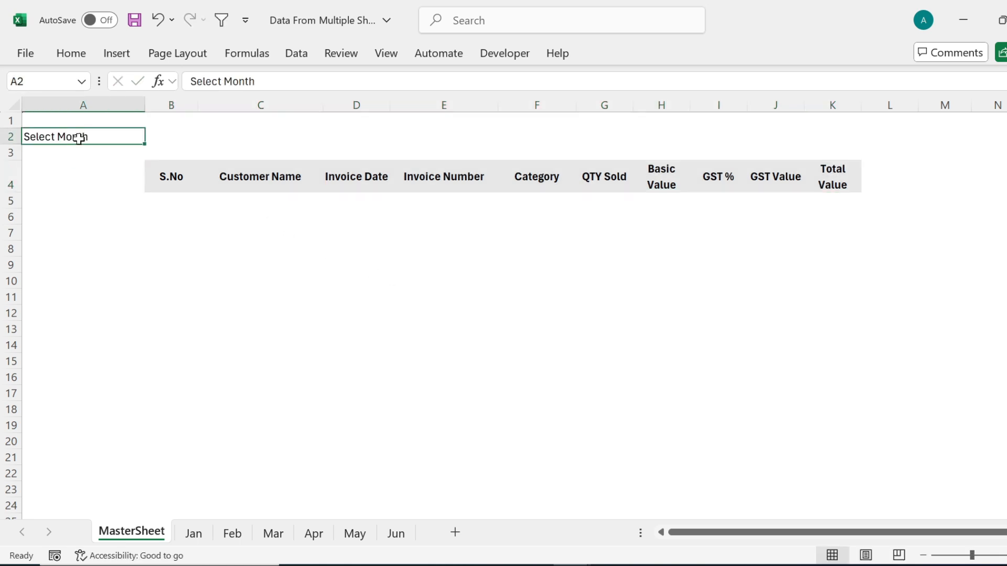
click(75, 60)
click(280, 111)
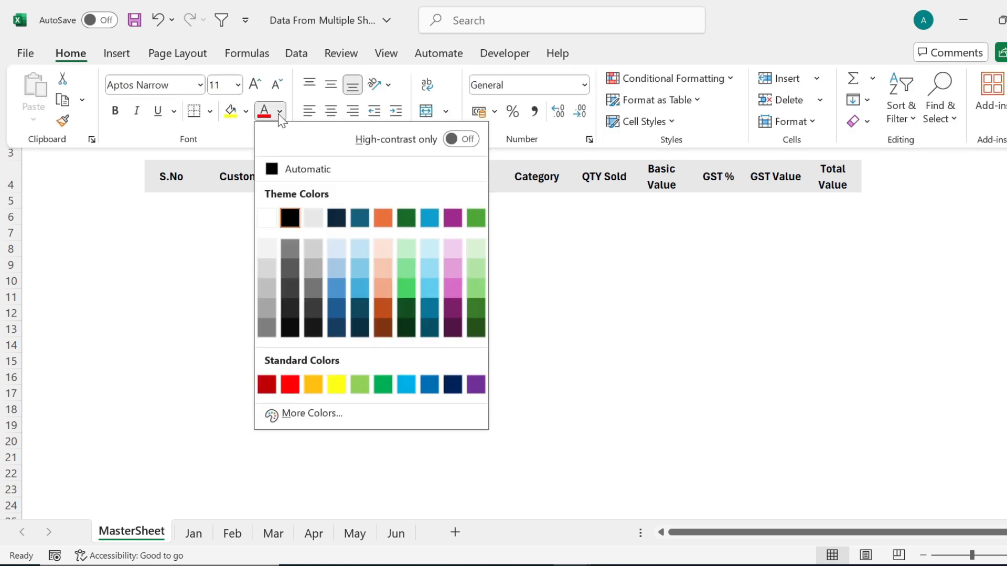
click(405, 383)
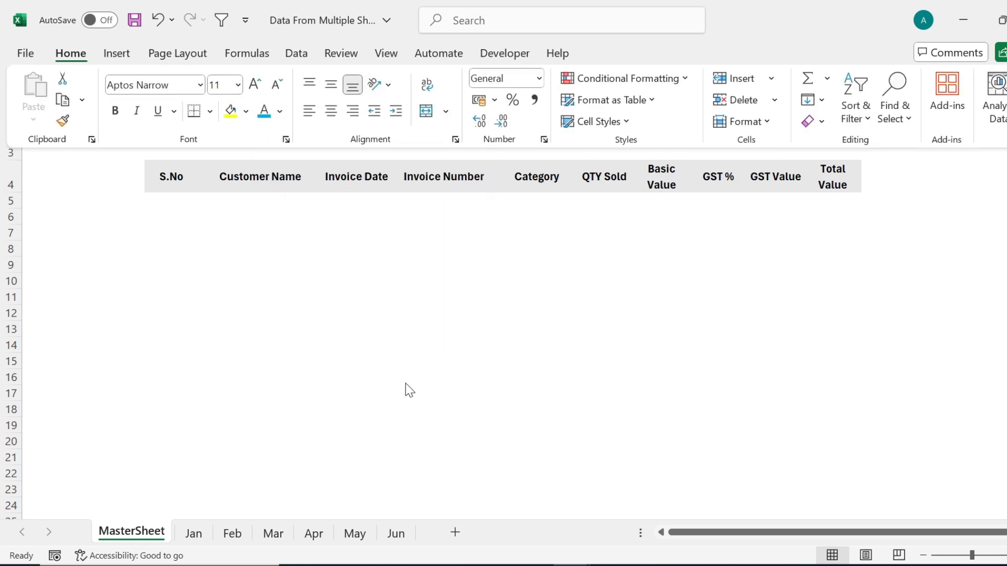
click(114, 112)
click(164, 151)
Fill cell B2 with the lightest tint of the light blue theme color.
click(164, 136)
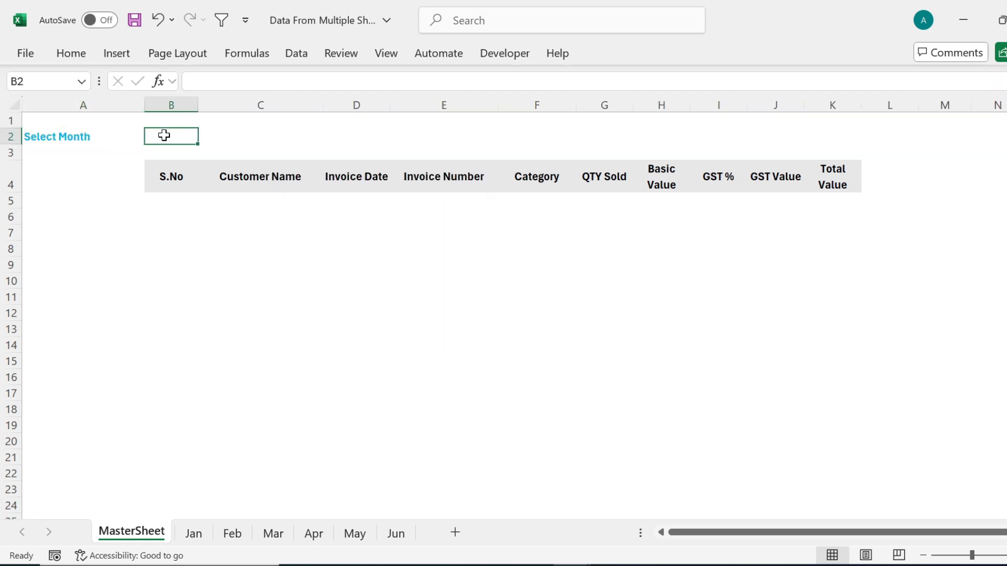
click(75, 55)
click(247, 115)
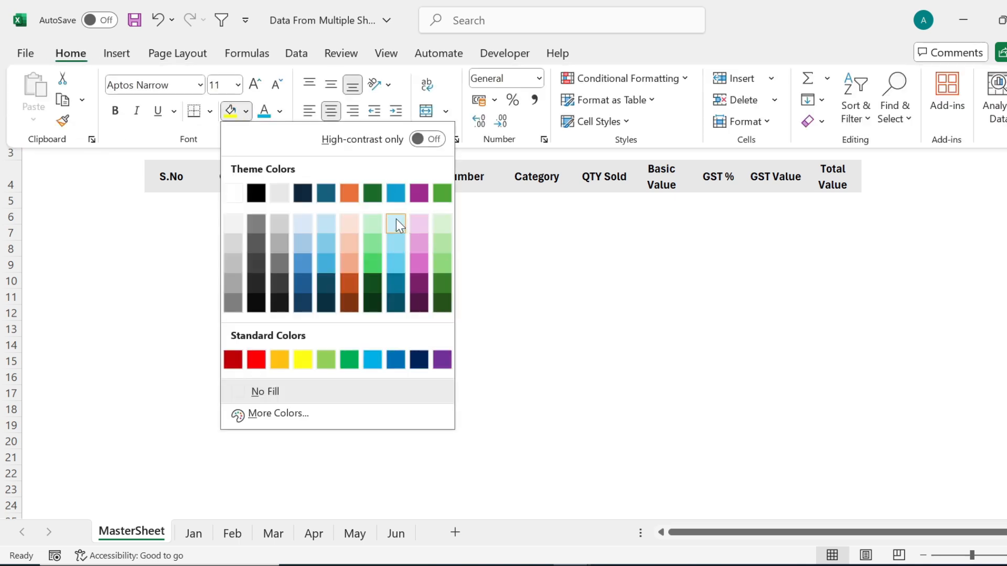
click(396, 219)
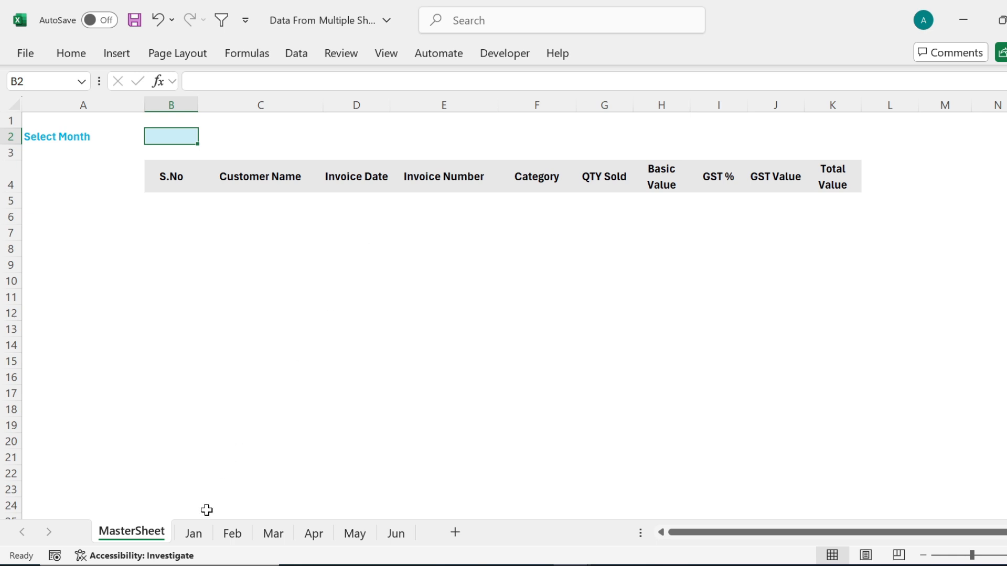
Look through the monthly sheets from Jan to May and return to MasterSheet.
click(194, 535)
click(232, 534)
click(273, 534)
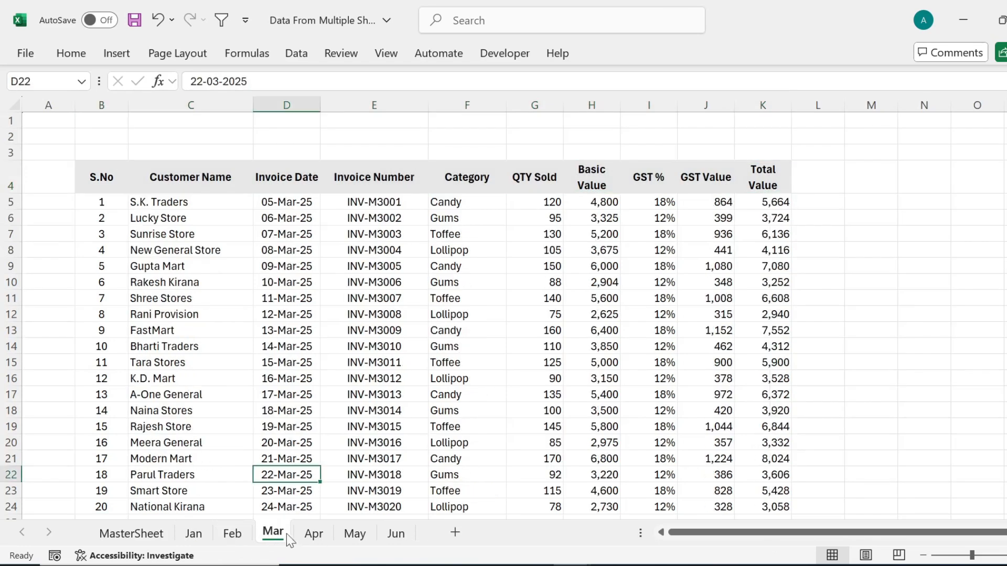
click(313, 534)
click(354, 534)
click(132, 532)
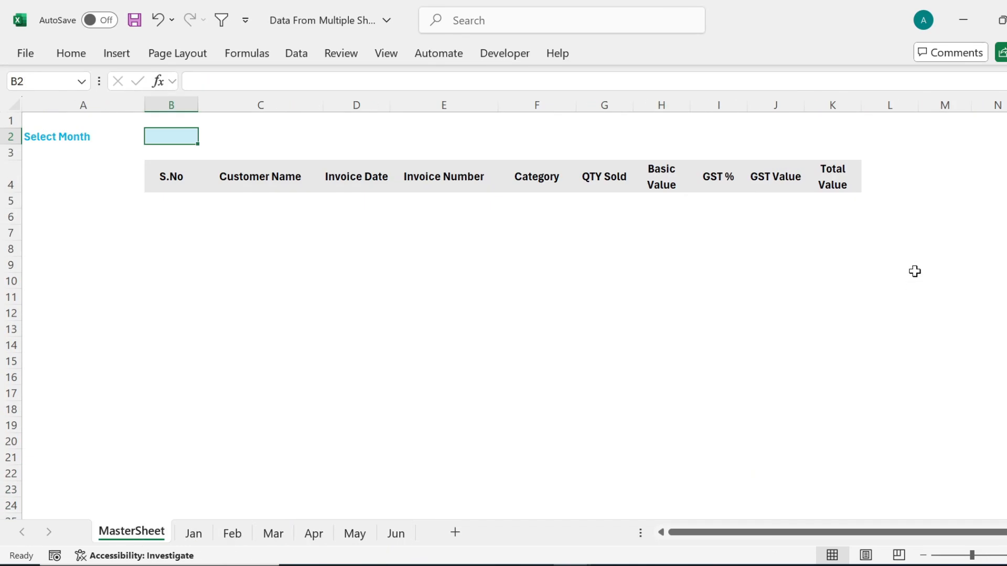
Enter Jan in P4 and fill the month names down the cells below it.
click(991, 175)
key(Right)
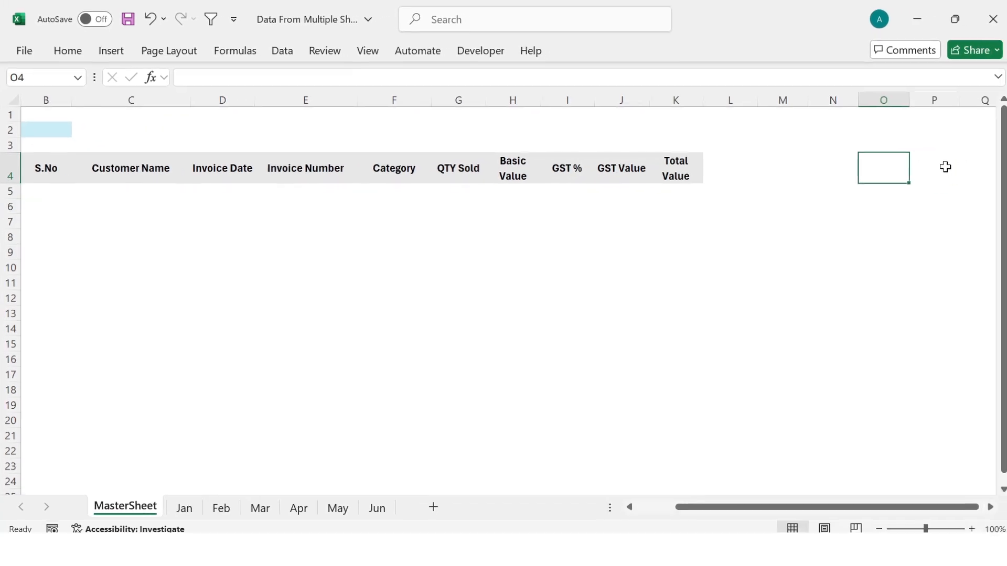
click(945, 167)
text(Ja)
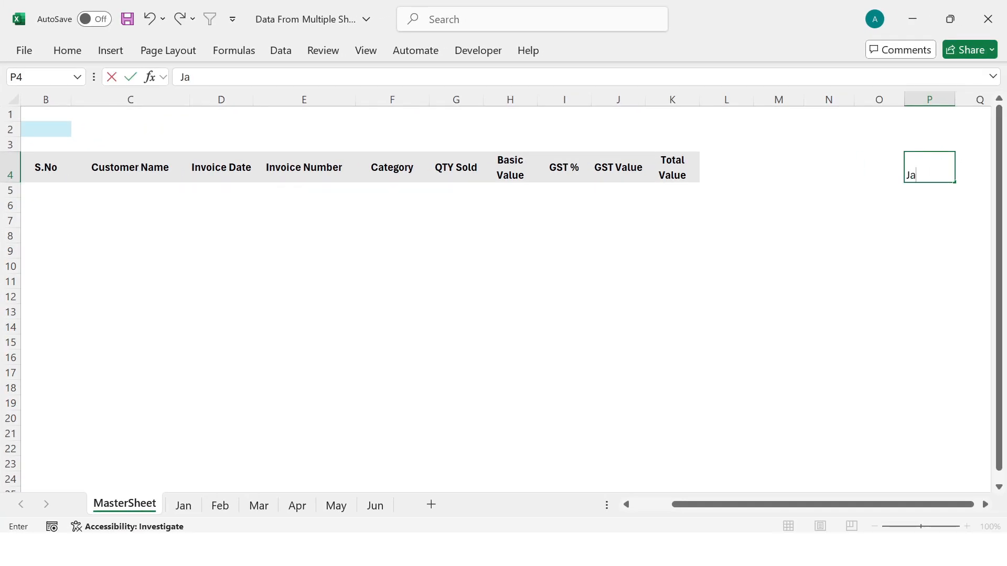
text(n)
key(Return)
click(939, 168)
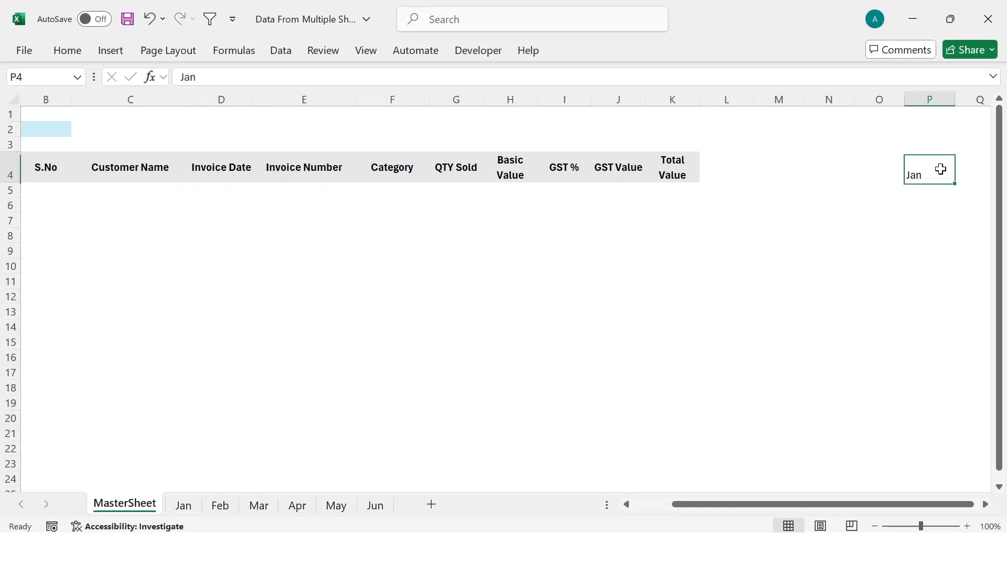
drag(958, 185, 955, 262)
click(943, 273)
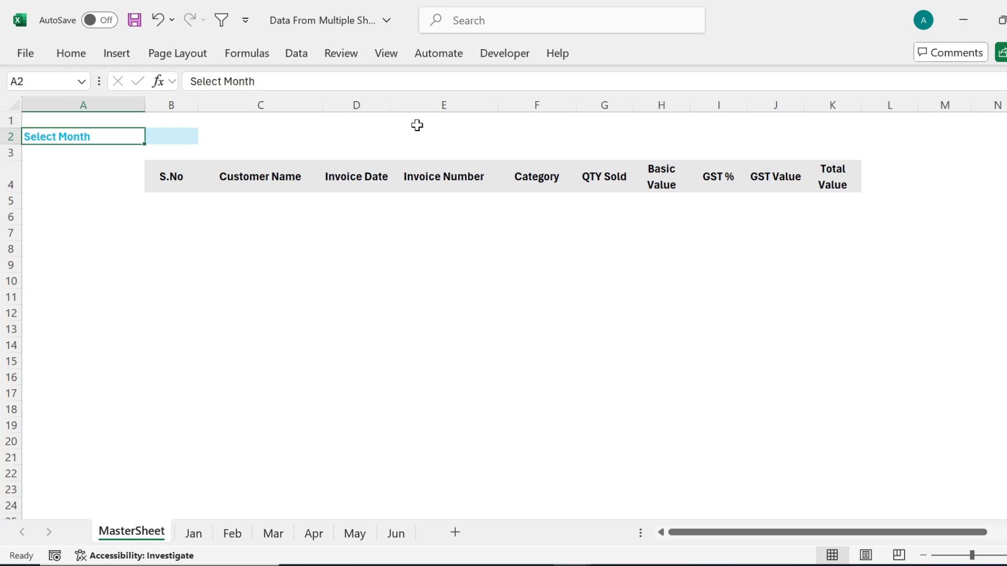
click(194, 132)
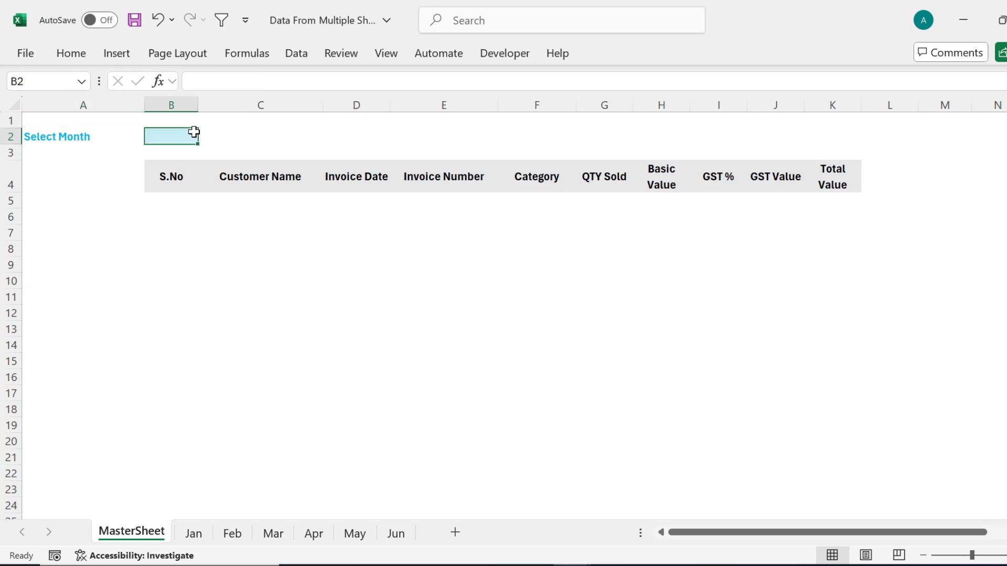
click(297, 53)
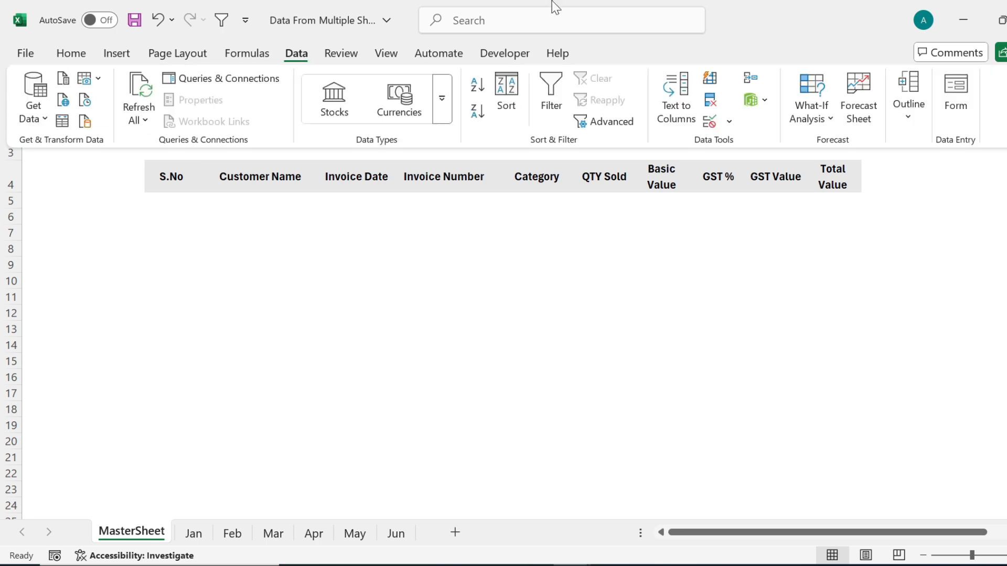
click(729, 122)
click(749, 146)
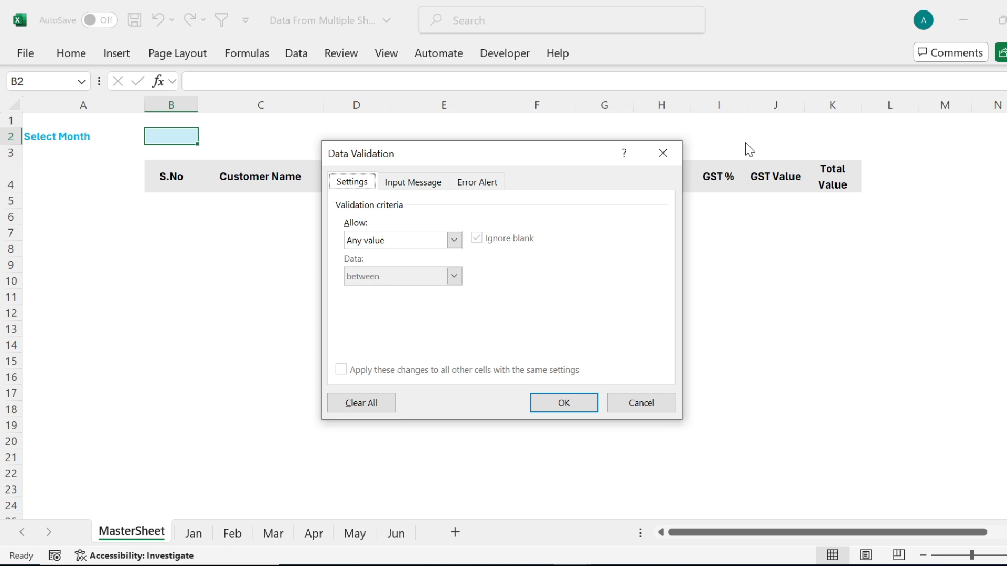
key(Escape)
Add a list data validation to cell B2 with the month cells =$P$4:$P$15 as its source.
key(alt)
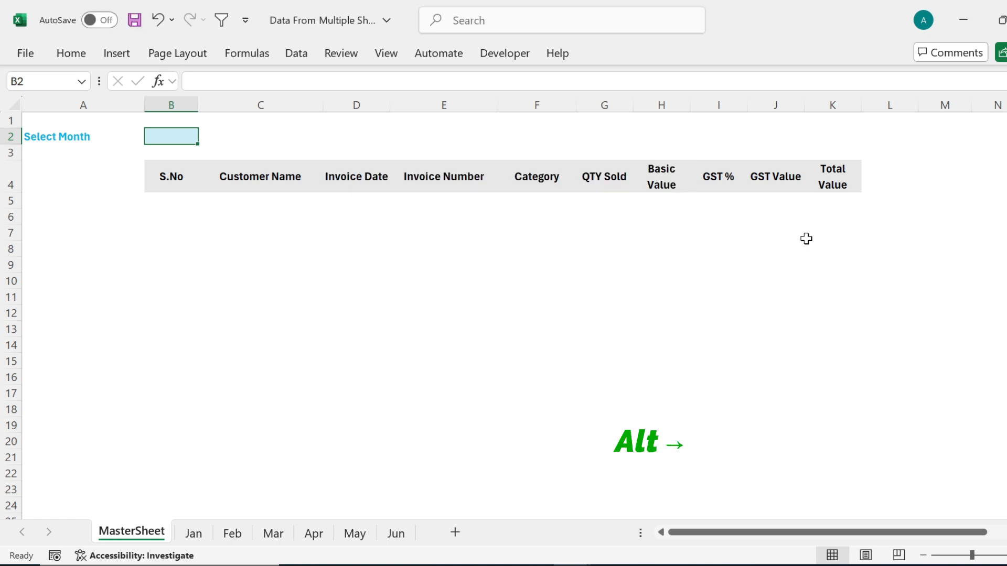
key(a)
key(v)
key(v)
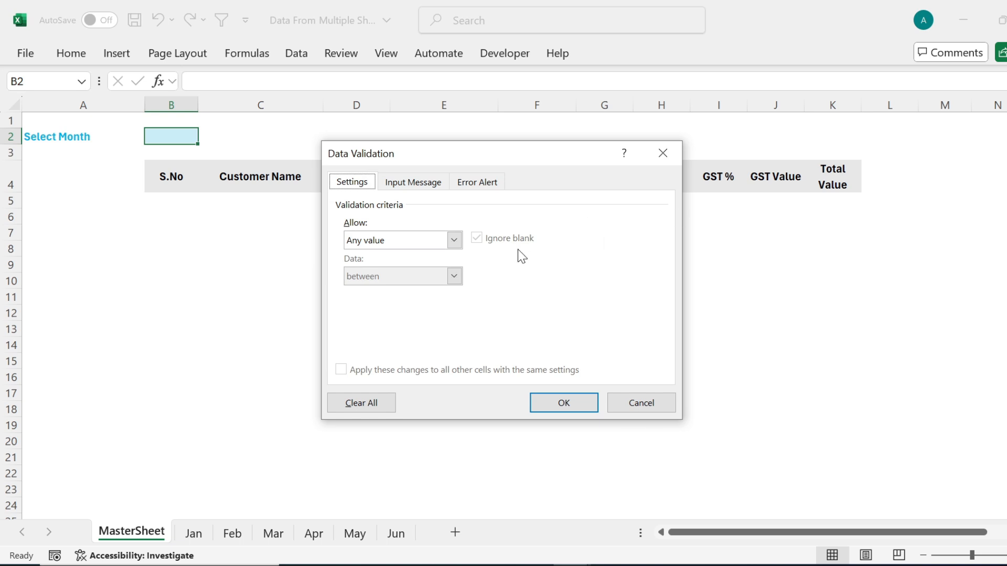
click(454, 240)
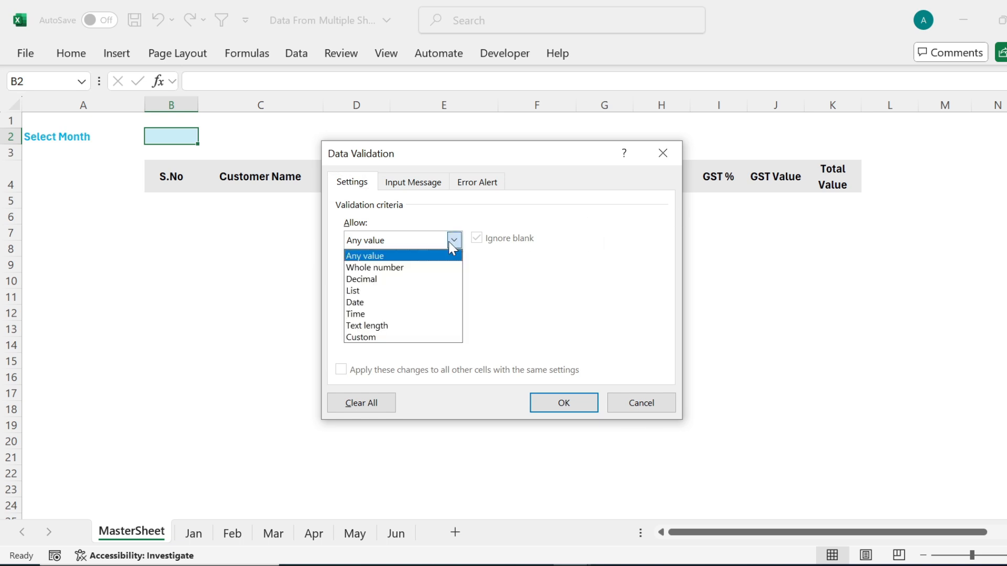
click(382, 295)
click(545, 311)
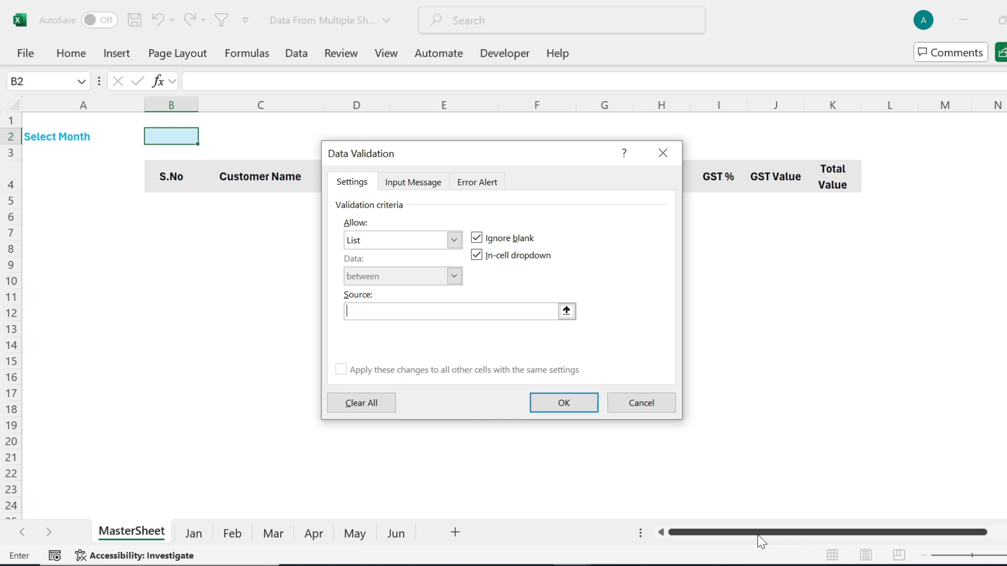
drag(759, 536, 879, 537)
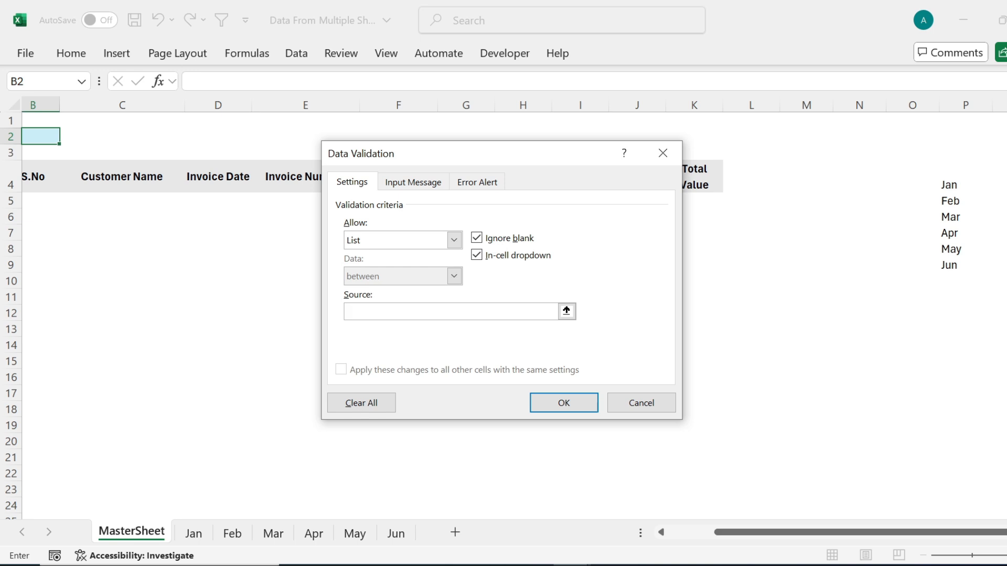
drag(958, 184, 964, 357)
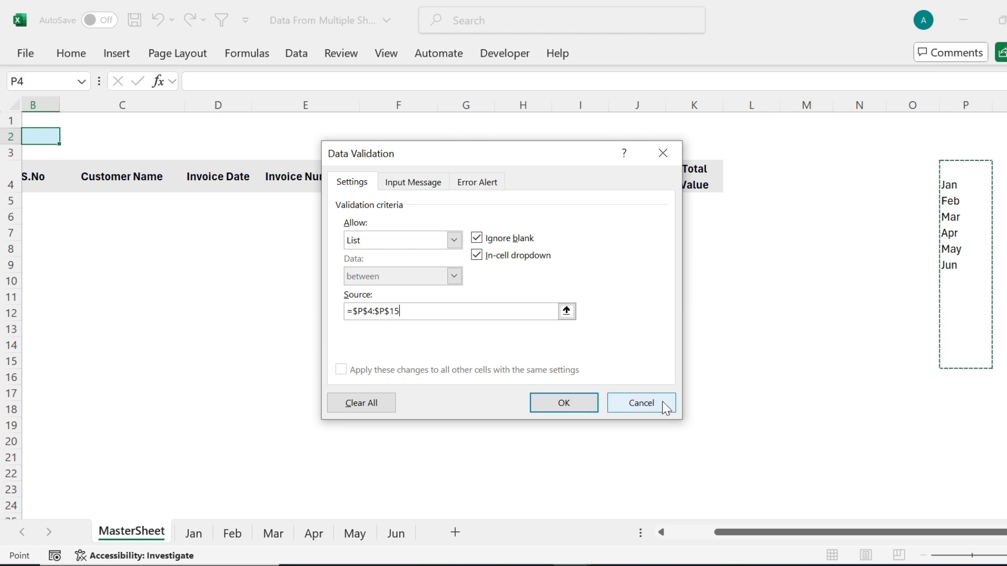
click(585, 406)
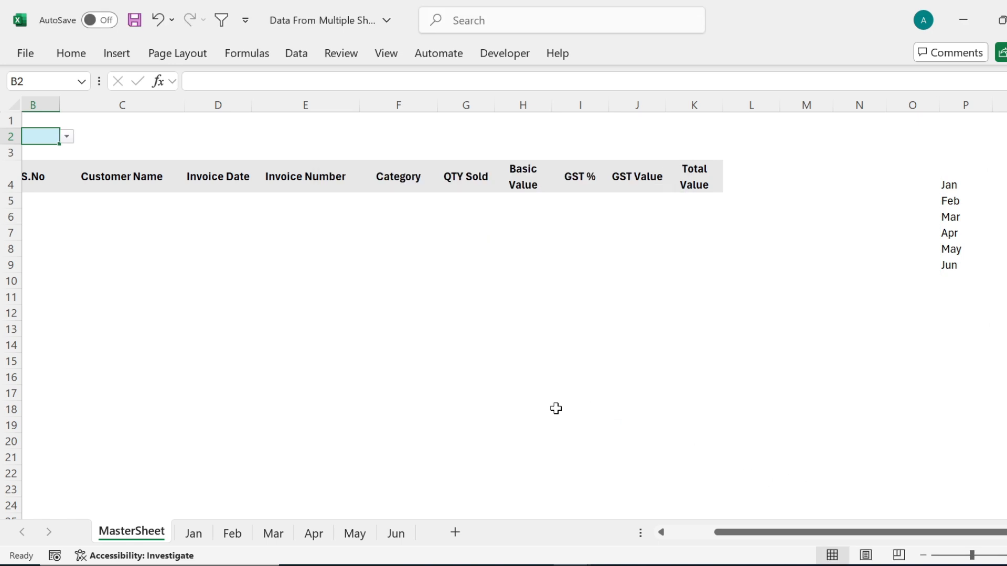
Choose Apr from the month drop-down list in cell B2.
click(67, 137)
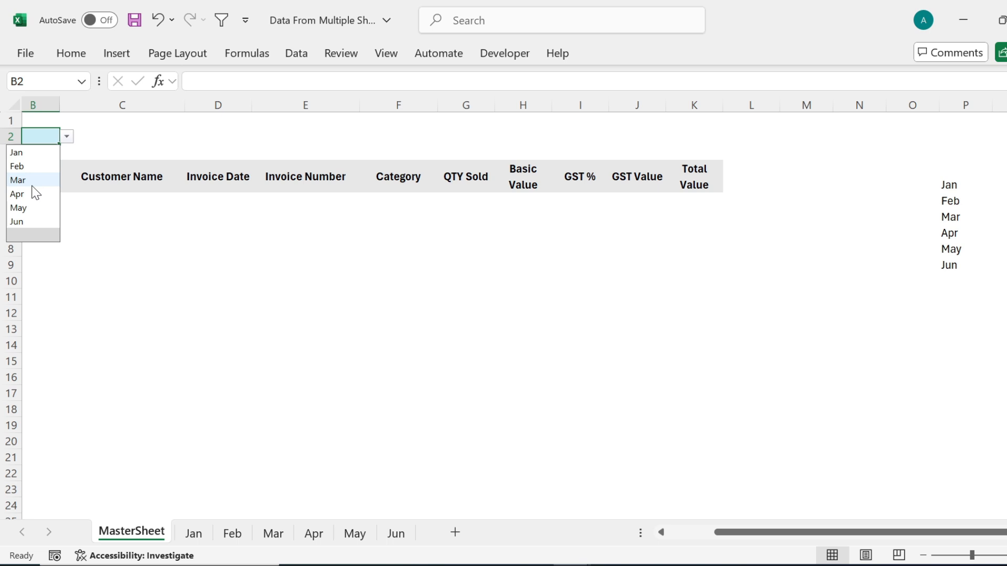
scroll(36, 194, left, 2)
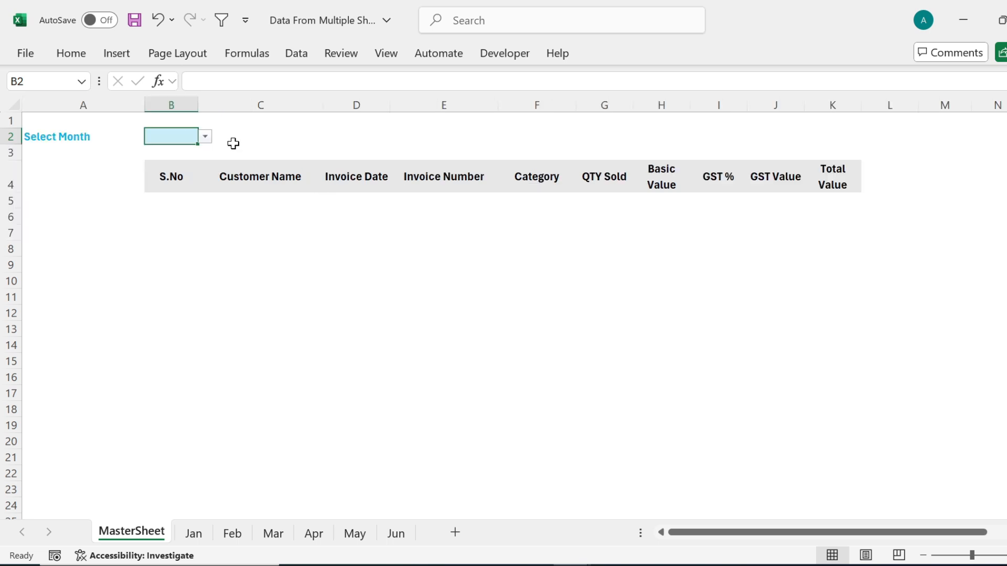
click(205, 137)
click(168, 194)
click(357, 233)
Draw a straight horizontal line arrow in A2 from the "Select Month" label to cell B2.
click(108, 140)
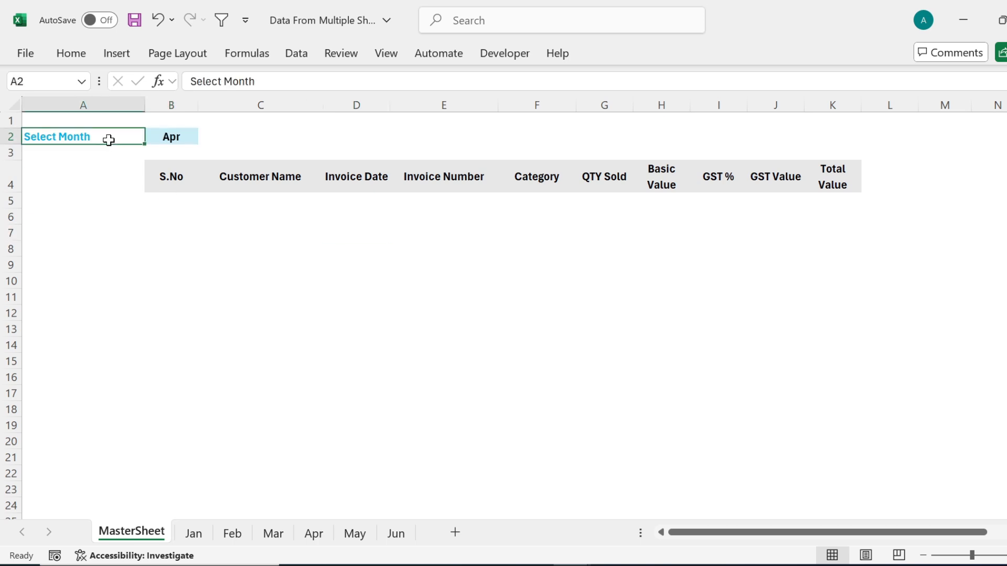
click(71, 53)
click(117, 53)
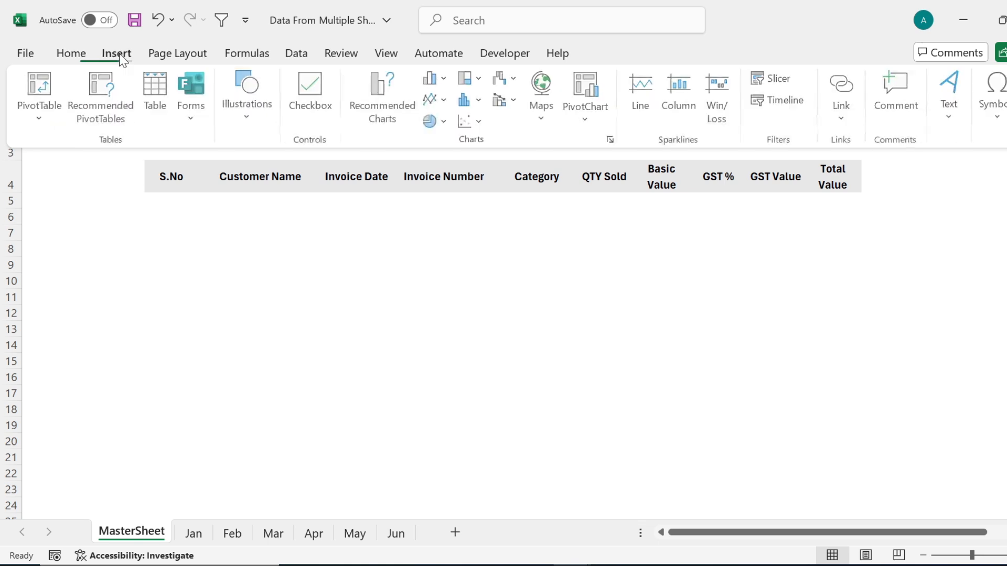
click(246, 113)
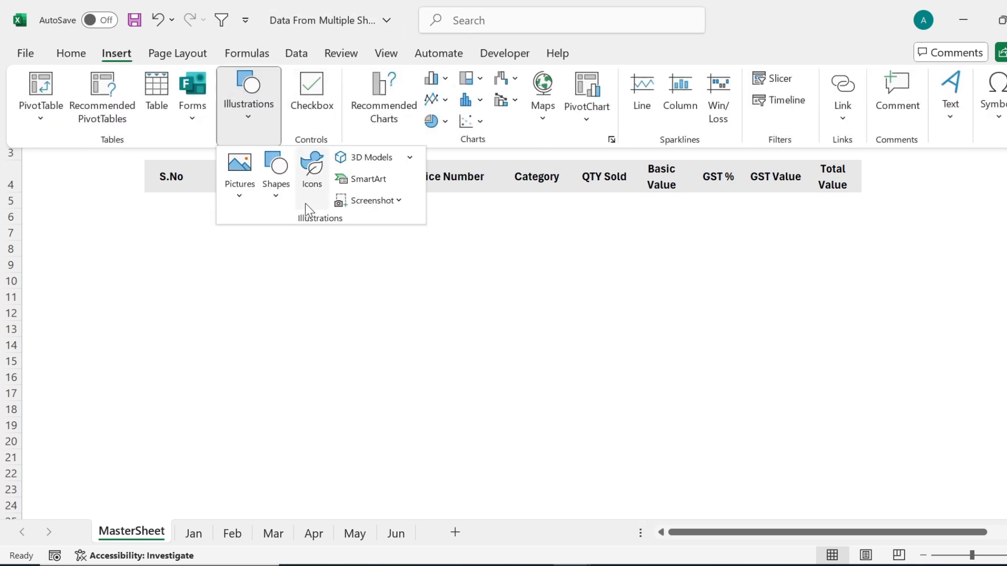
click(276, 202)
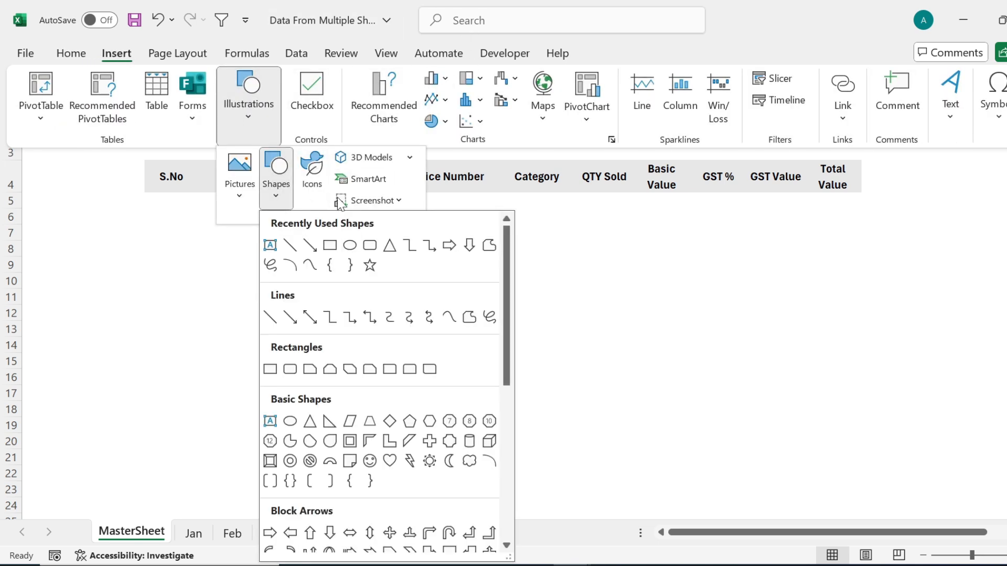
click(310, 245)
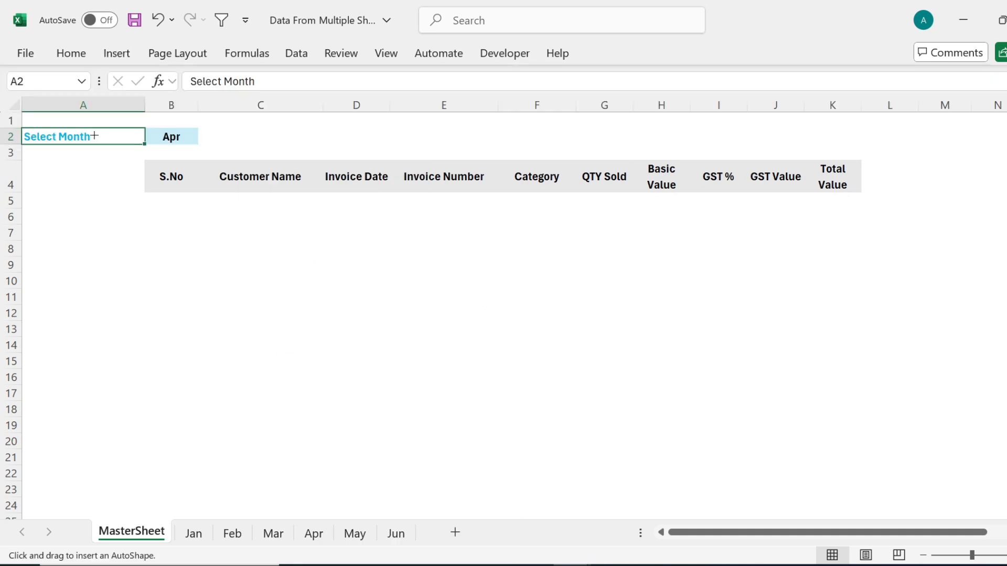
drag(96, 137, 142, 138)
click(264, 295)
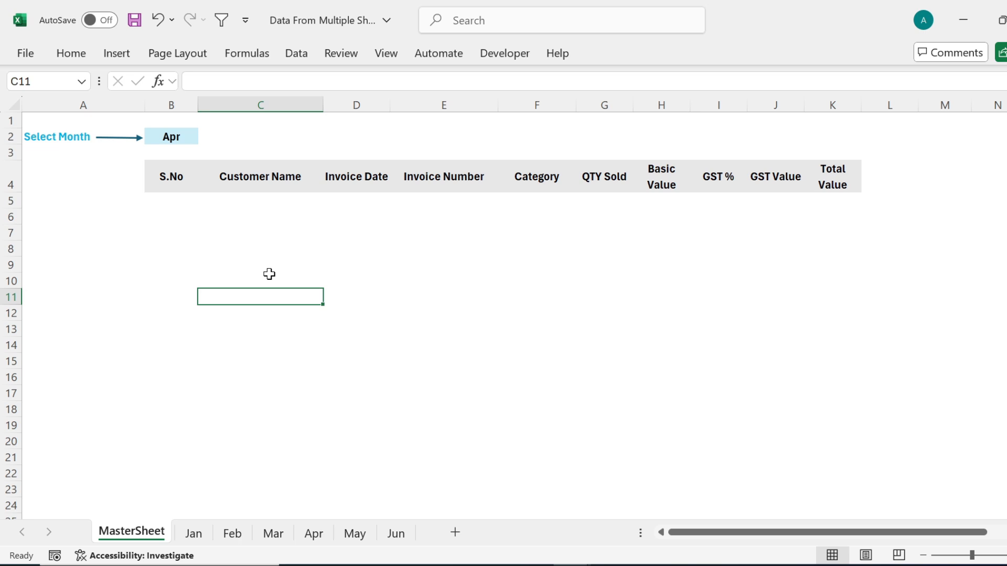
Enter the formula =ADDRESS(5,2) in cell B5 below the S.No header.
click(173, 200)
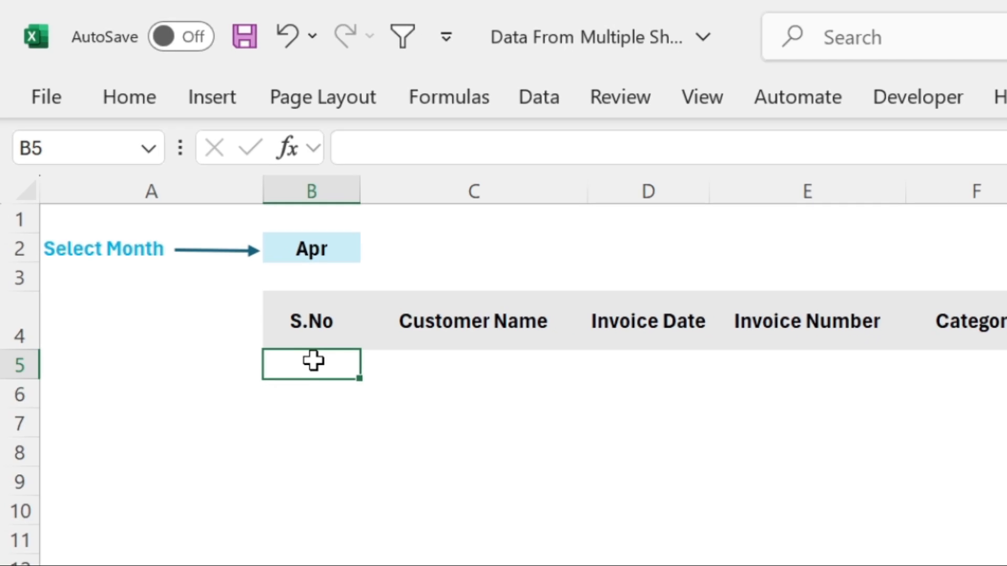
text(=)
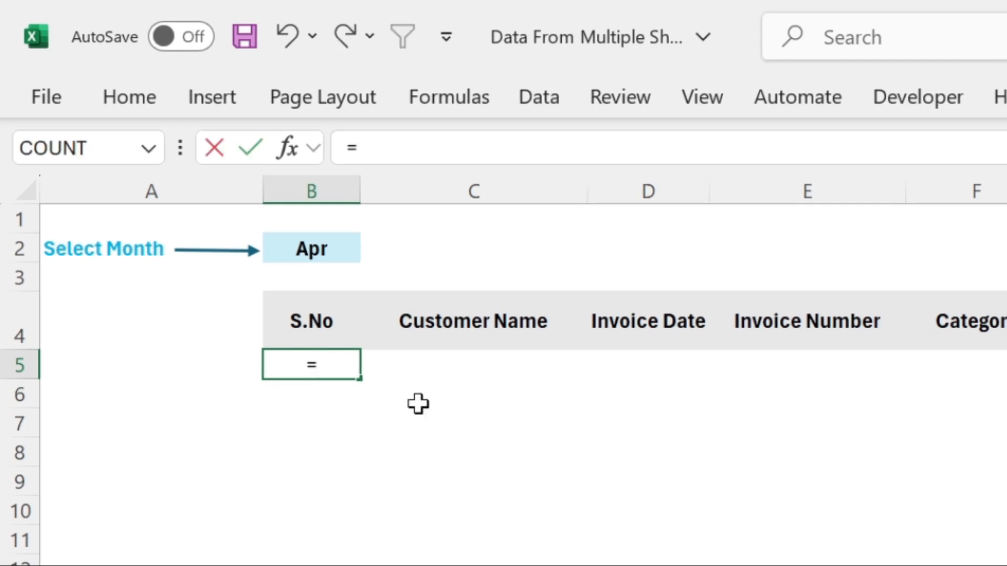
text(add)
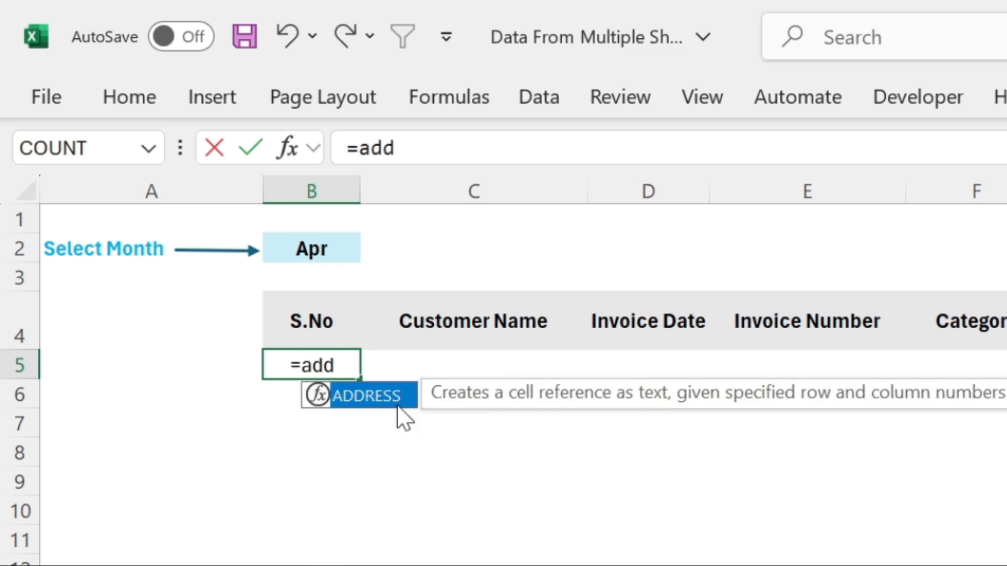
double_click(394, 404)
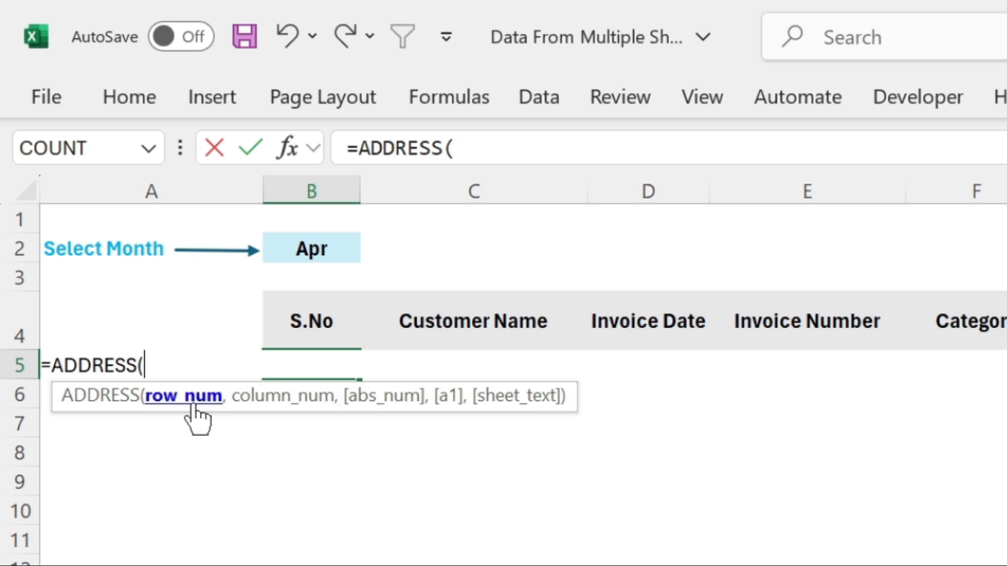
text(5,)
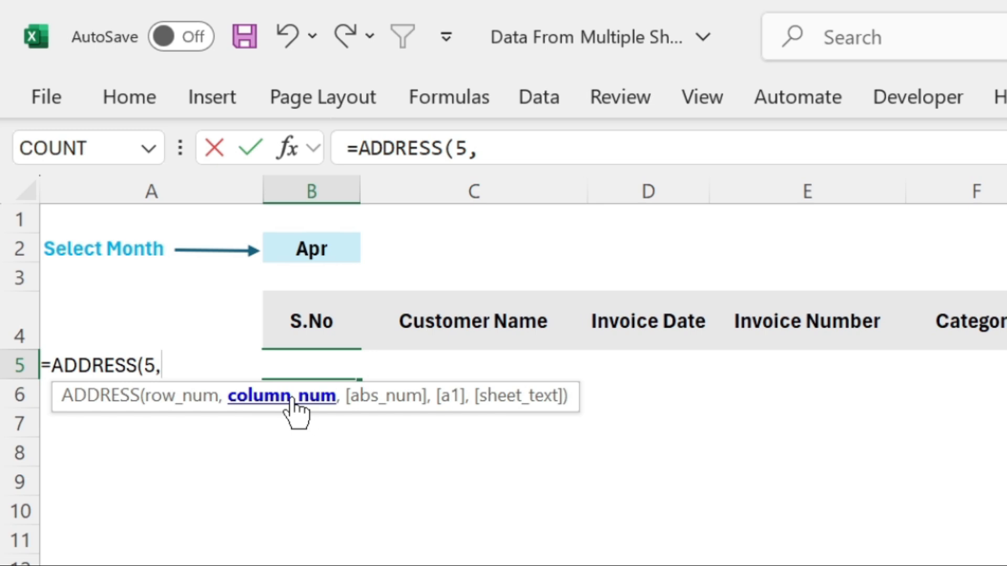
text(2))
key(Return)
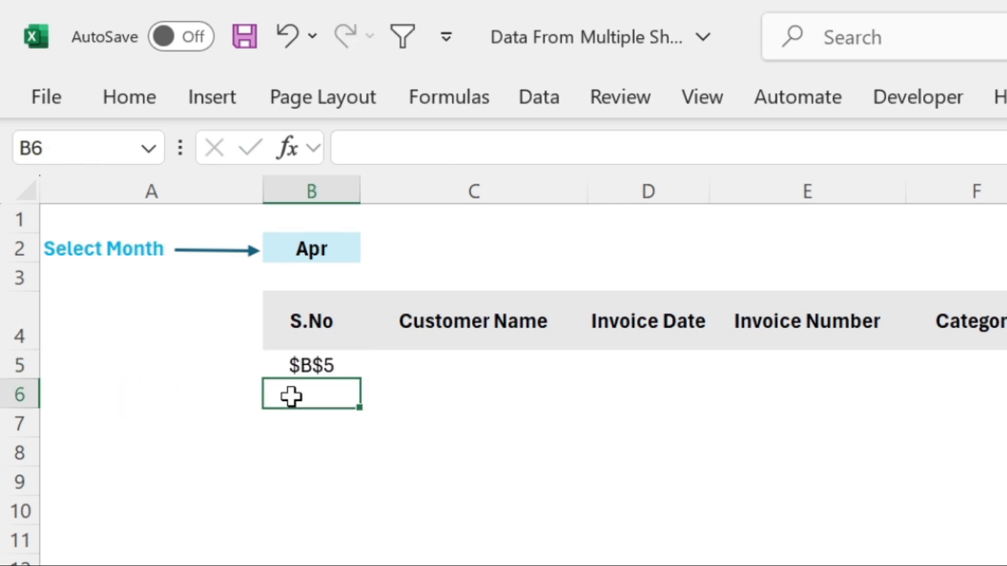
Extend the ADDRESS formula in B5 with an absolute reference and R1C1 style, making it =ADDRESS(5,2,1,0).
click(347, 363)
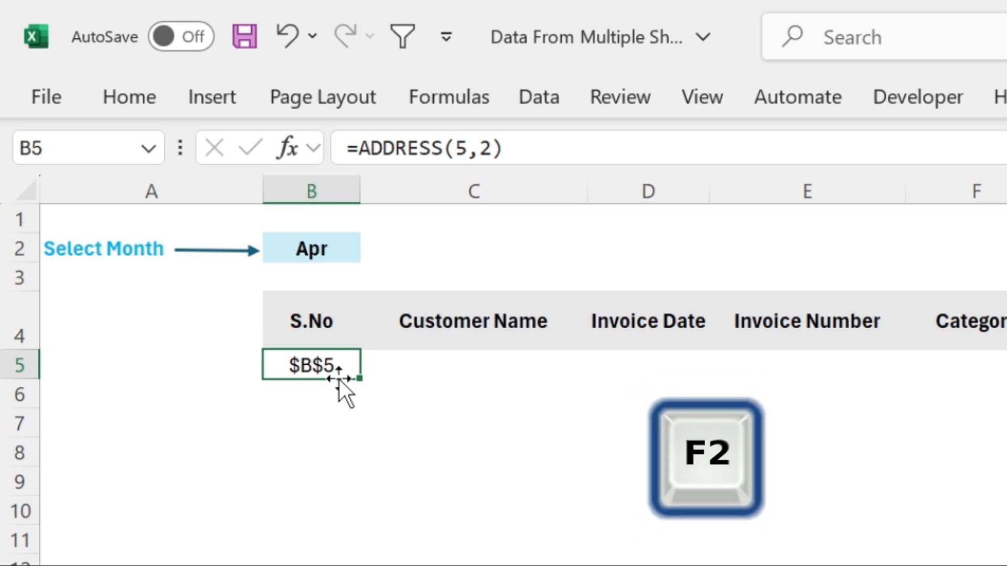
key(F2)
key(BackSpace)
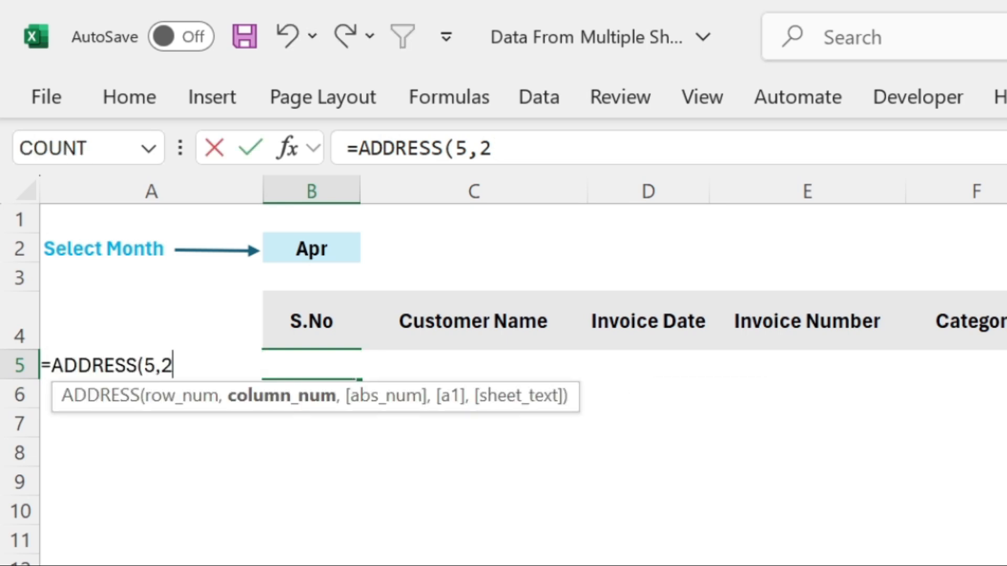
text(,)
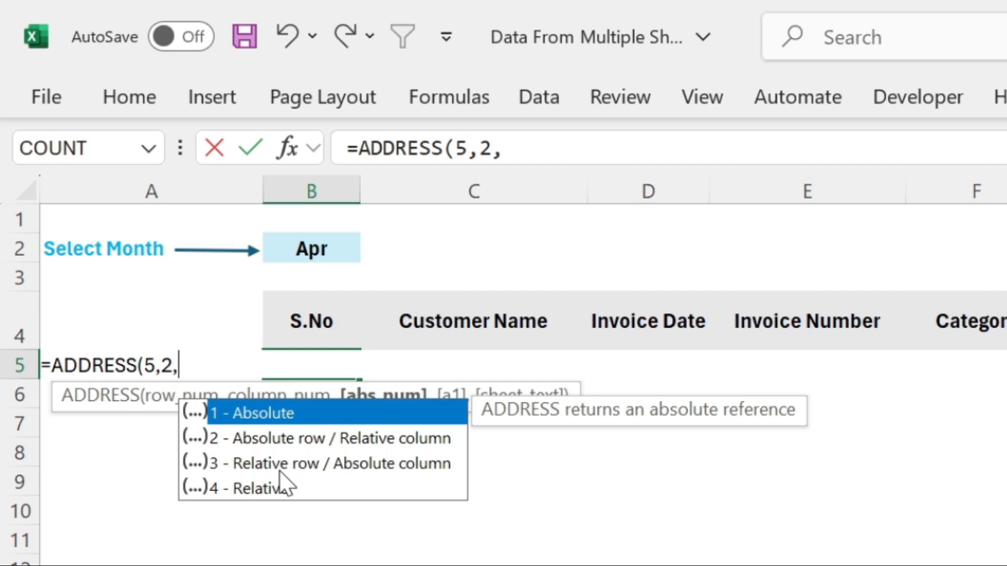
double_click(305, 410)
text(,)
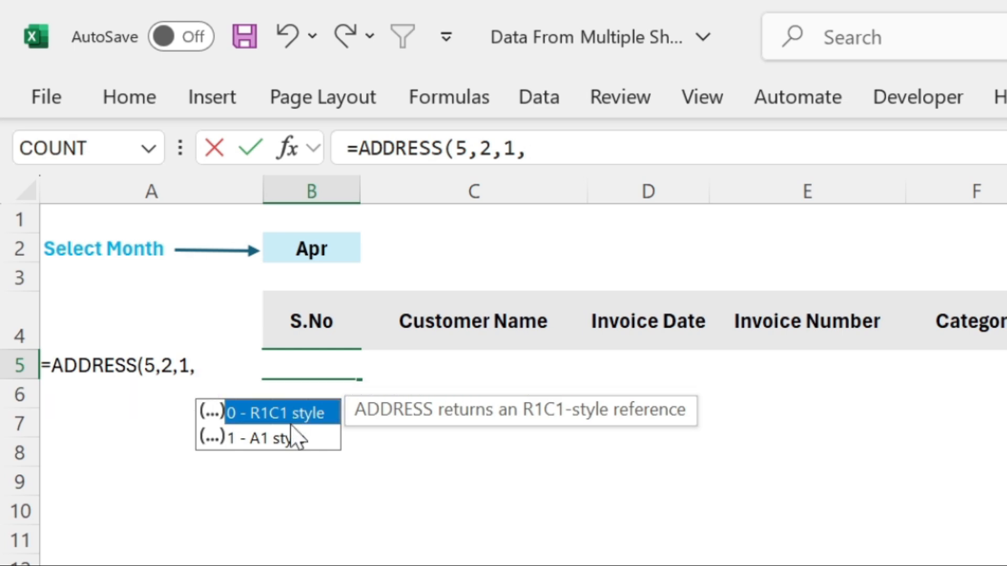
click(291, 439)
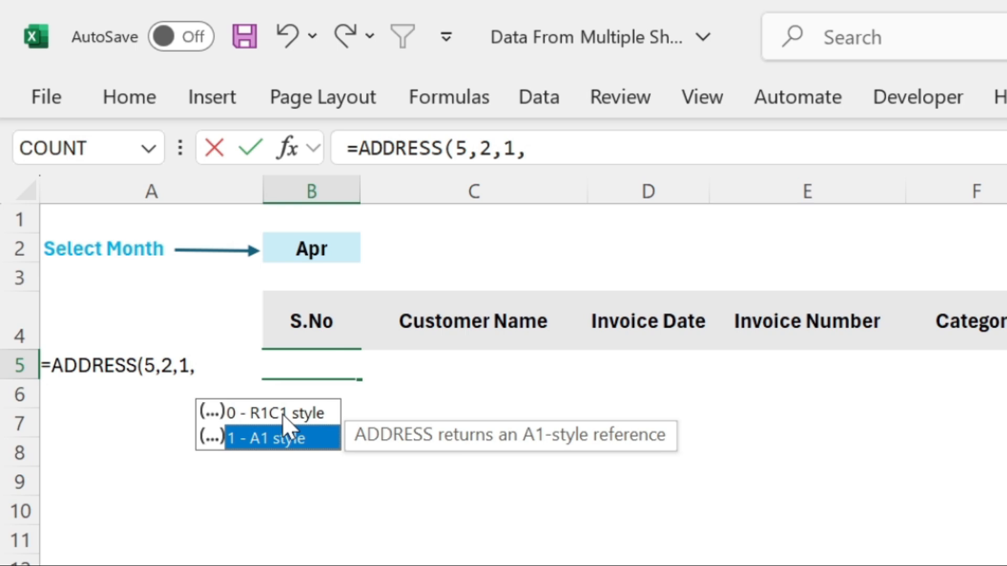
double_click(282, 414)
text())
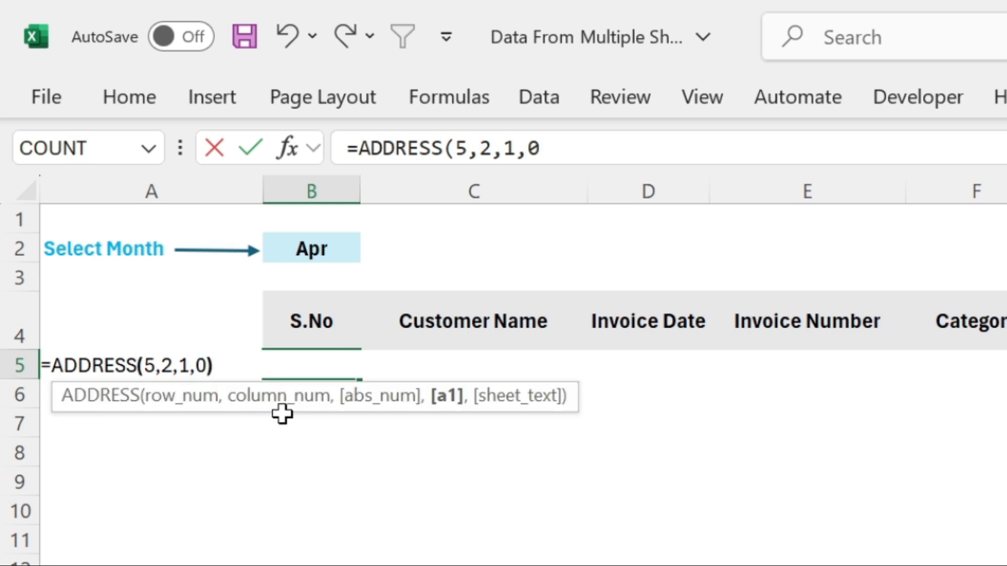
key(Return)
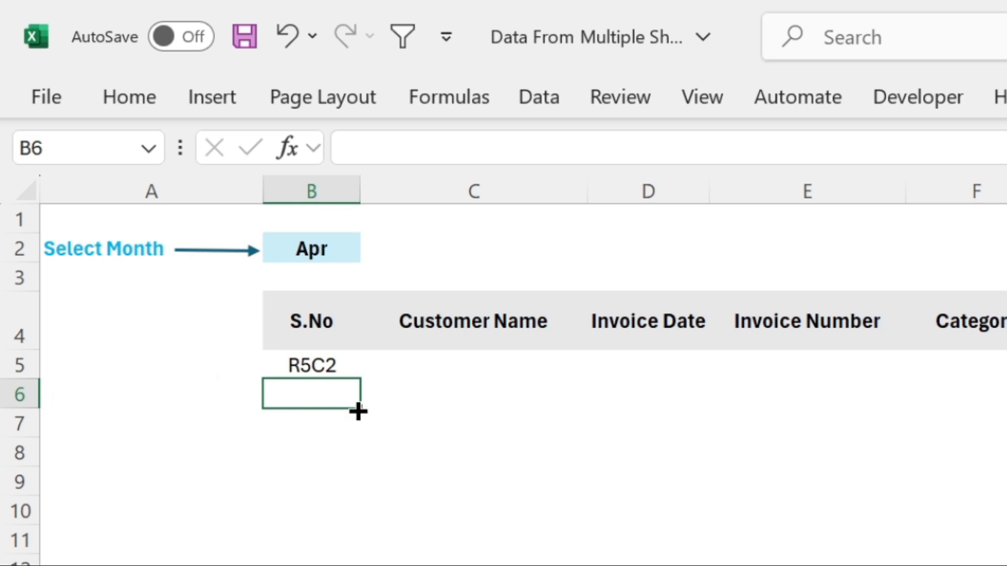
Switch the B5 formula to A1 style and add Jan as the sheet text, making it =ADDRESS(5,2,1,1,"Jan").
click(336, 364)
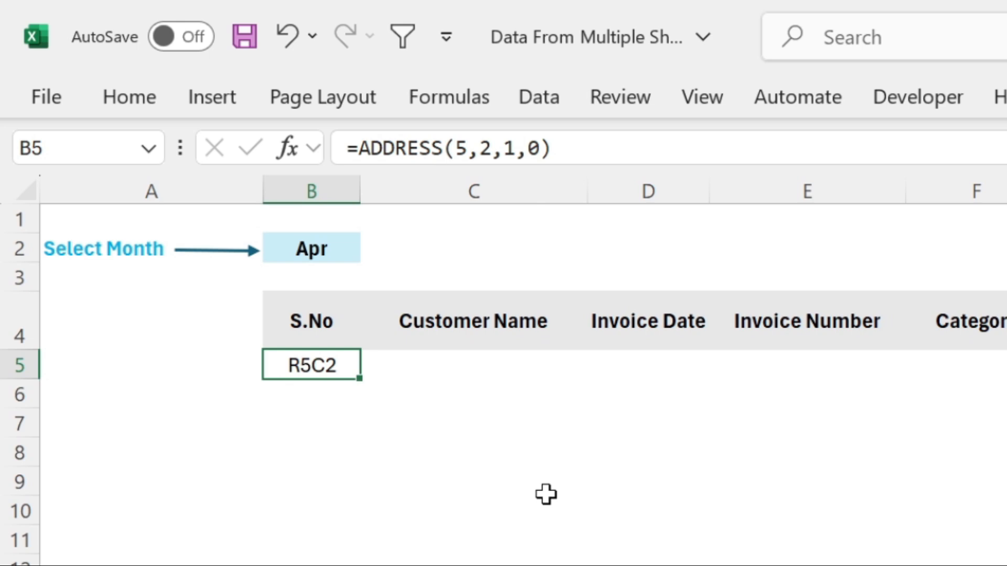
key(F2)
key(BackSpace)
key(BackSpace)
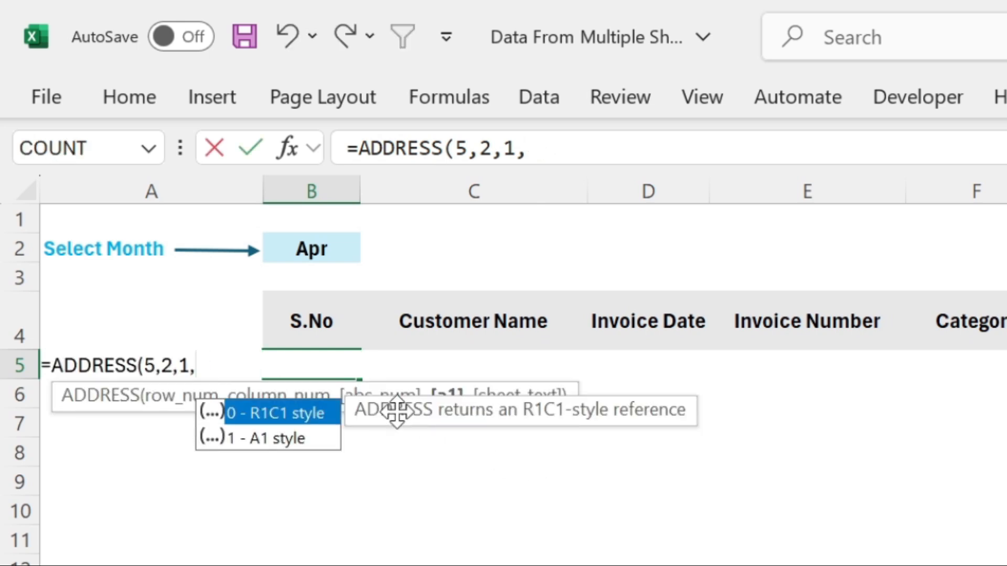
double_click(262, 439)
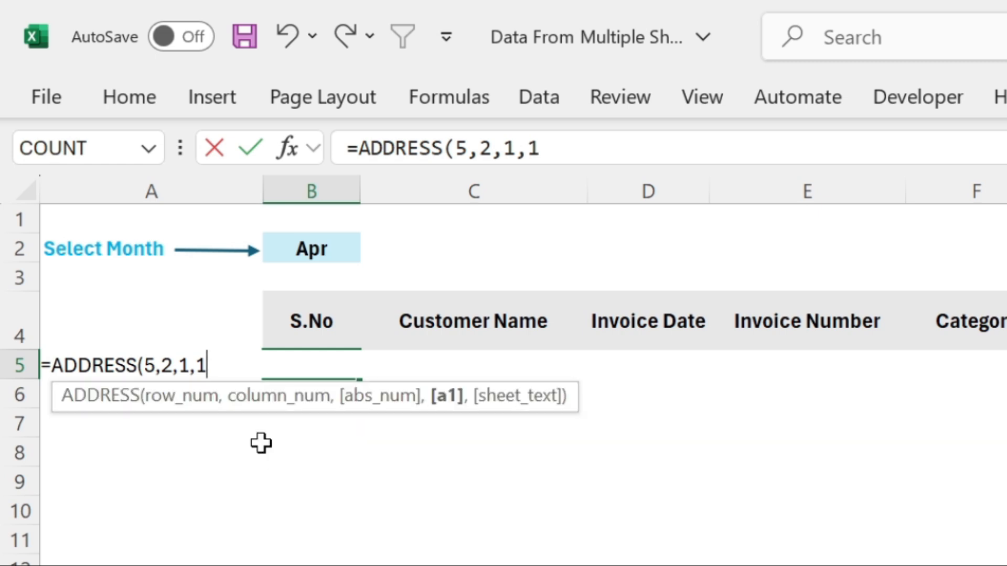
text(,)
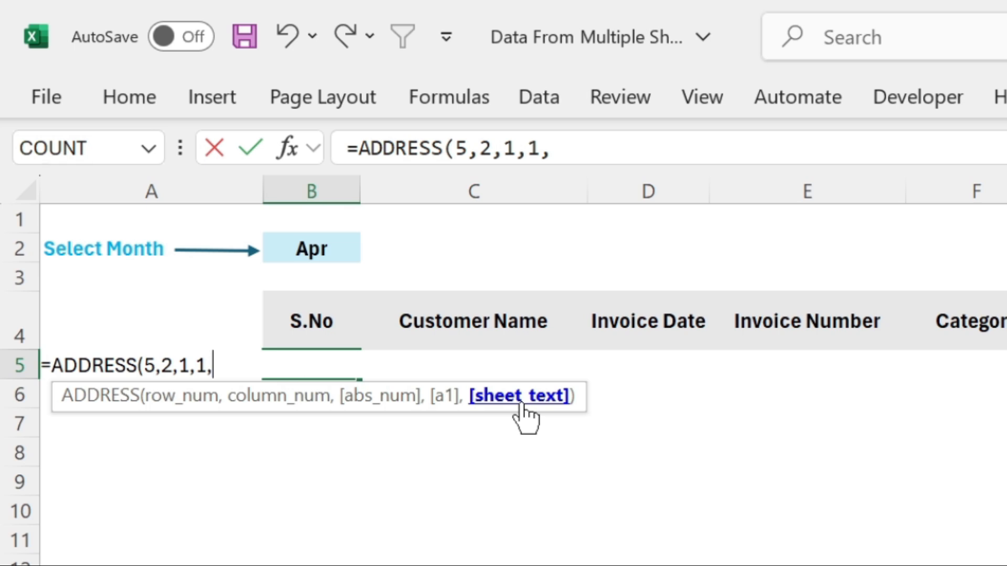
text("Jan)
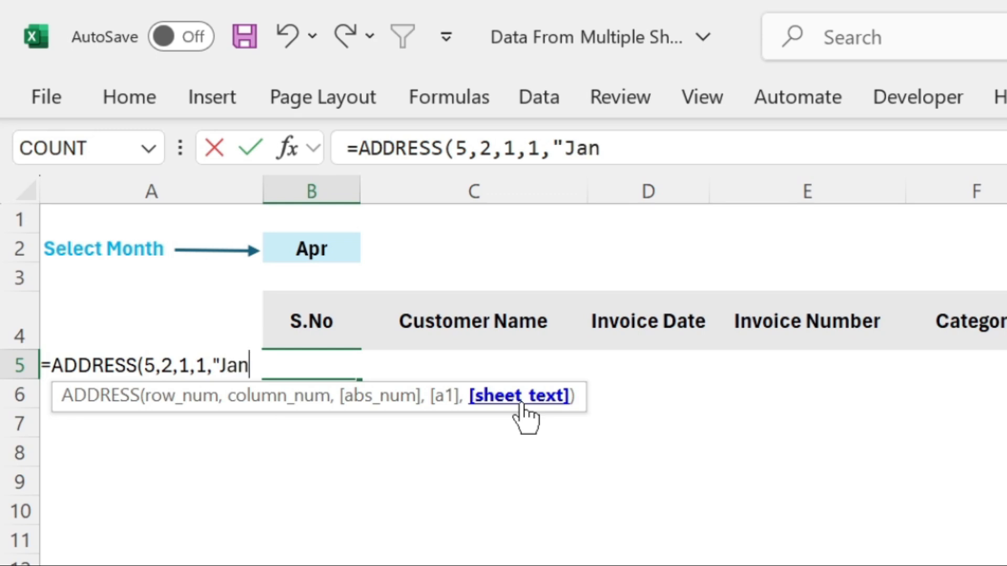
text("))
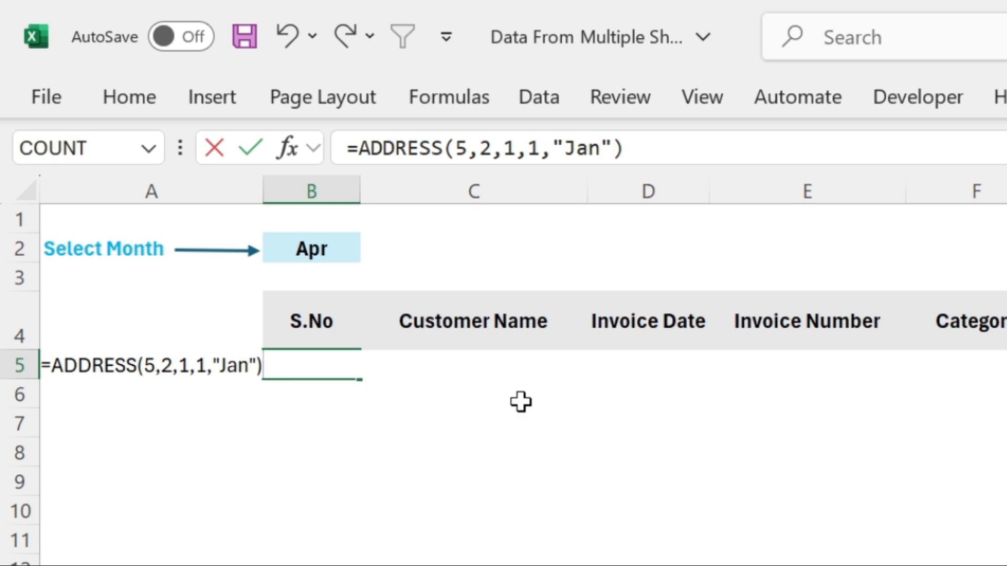
key(Return)
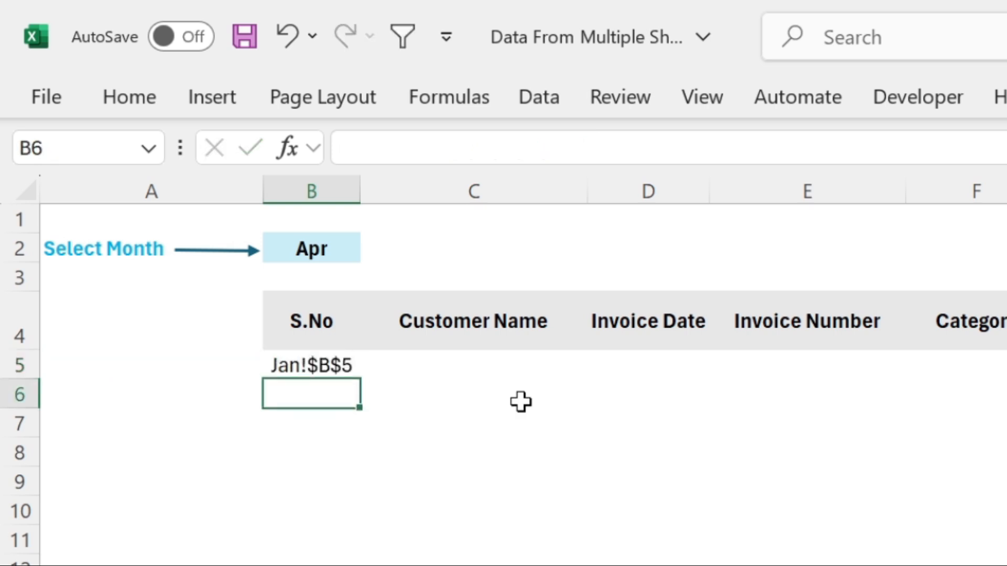
Wrap the B5 formula in INDIRECT, making it =INDIRECT(ADDRESS(5,2,1,1,"Jan")).
click(343, 366)
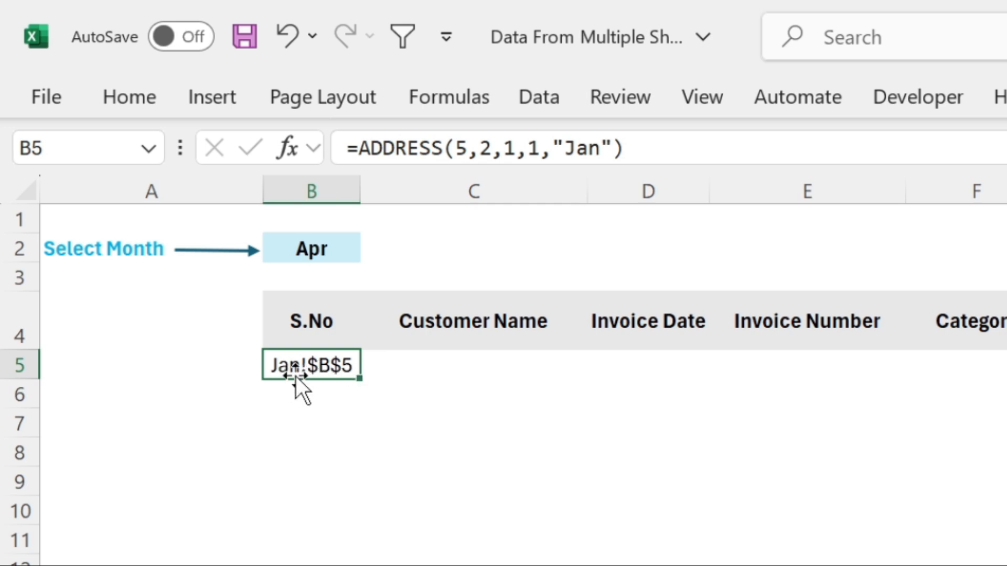
double_click(331, 366)
click(52, 366)
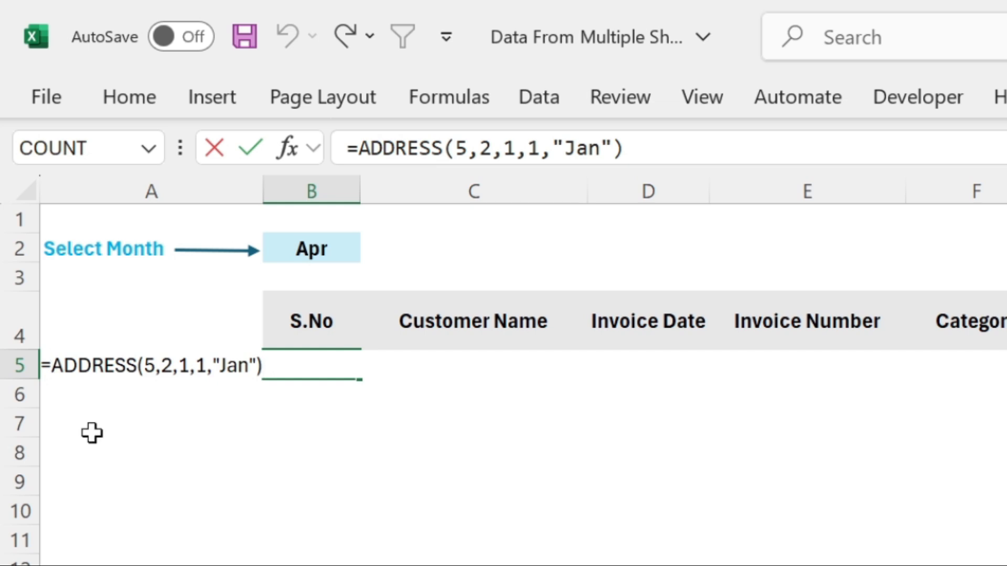
text(Indi)
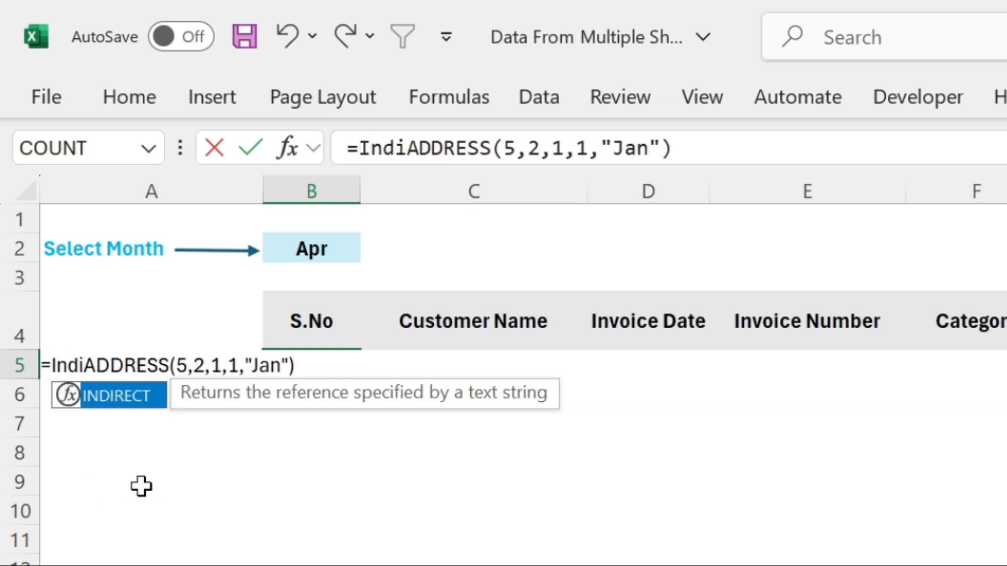
double_click(123, 399)
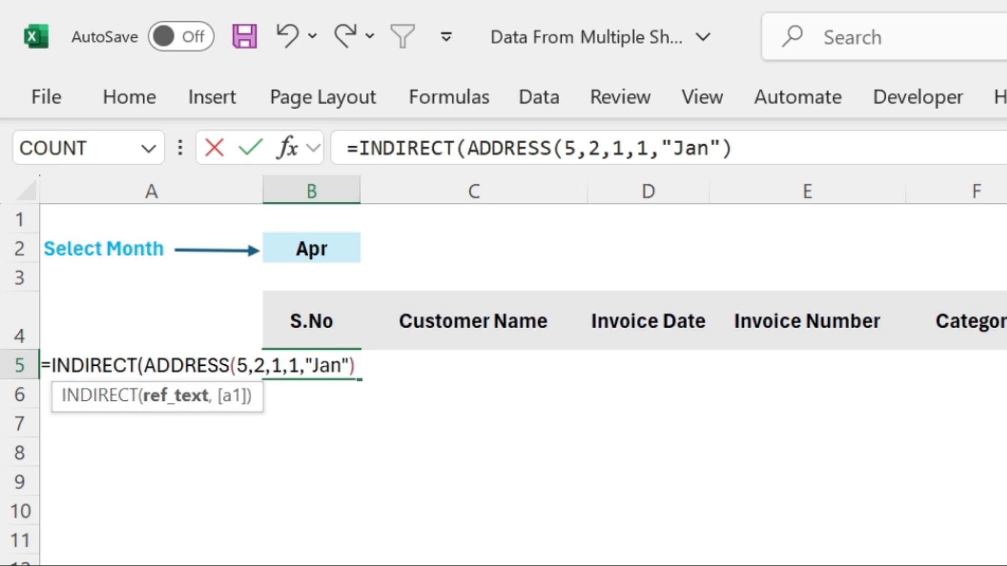
text())
key(Return)
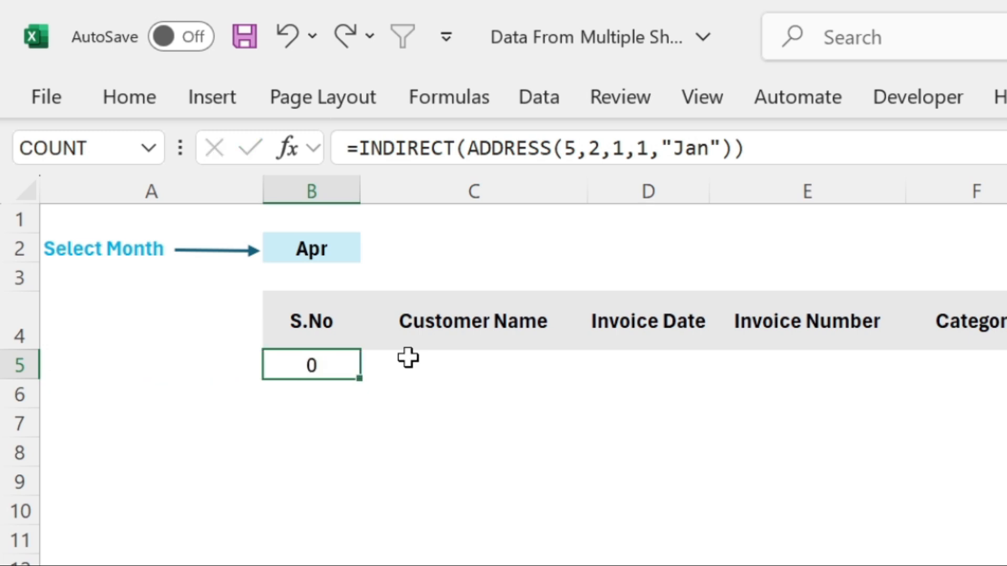
Compare the result in MasterSheet B5 with cell B5 on the Jan sheet, and return to MasterSheet.
click(341, 367)
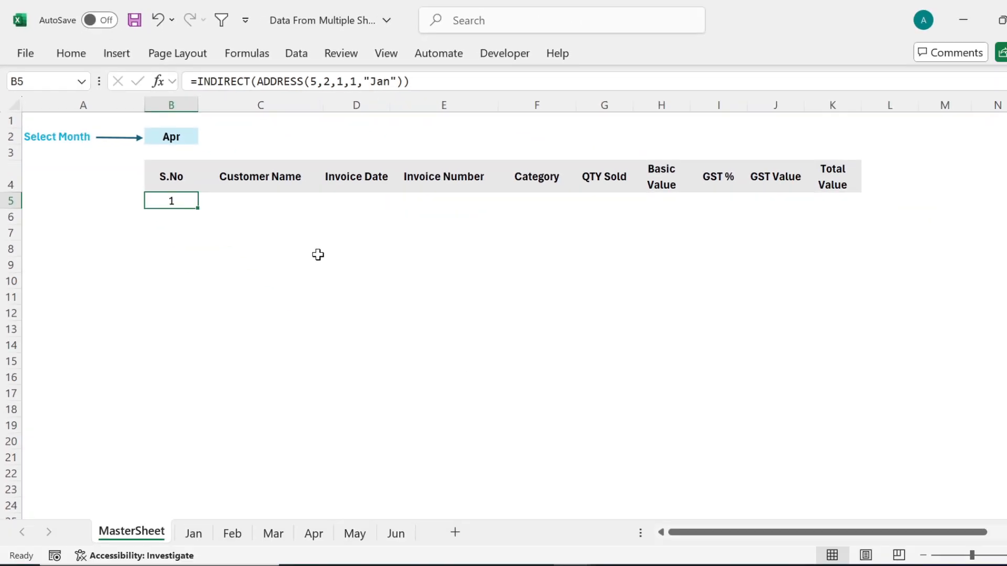
click(204, 532)
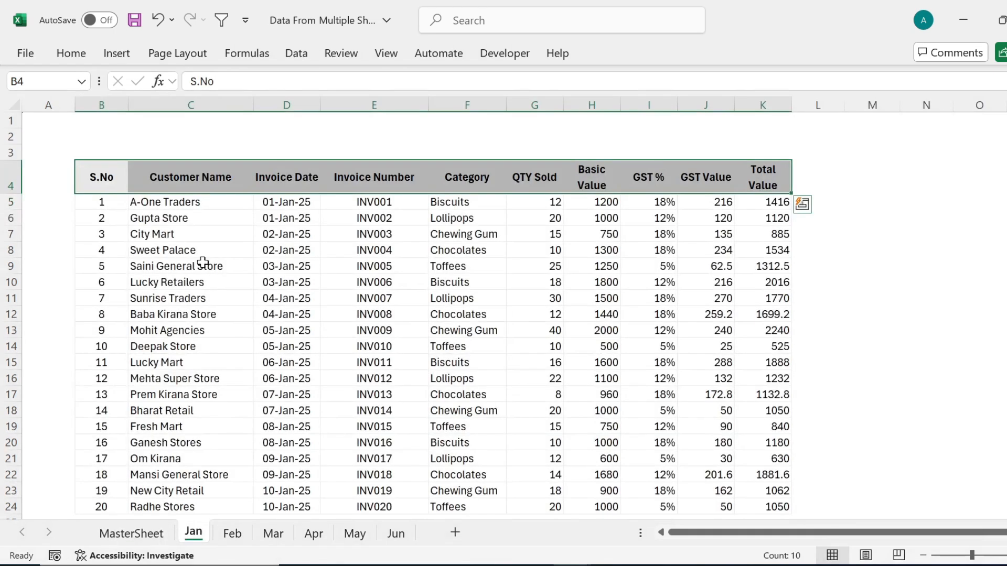
click(105, 202)
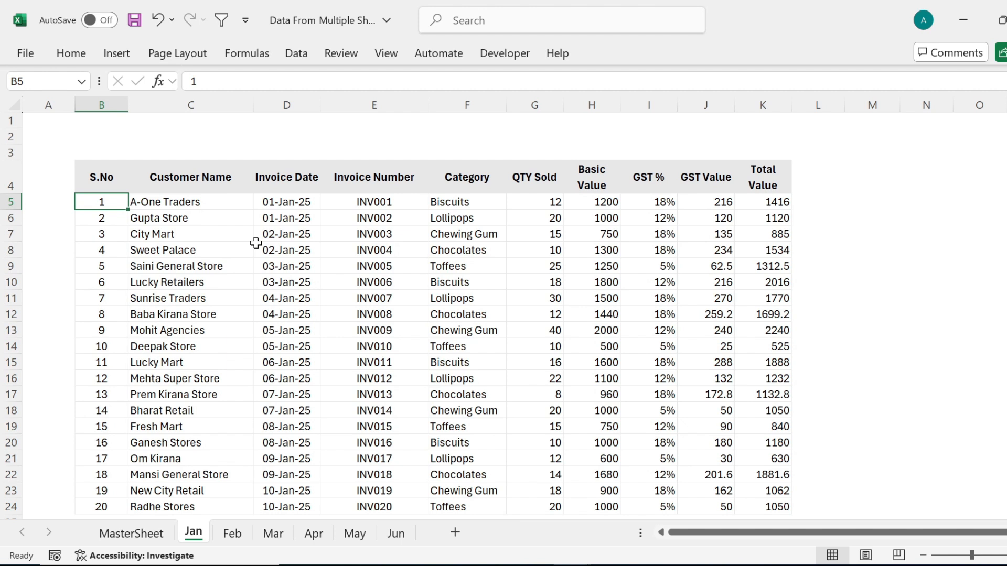
click(139, 533)
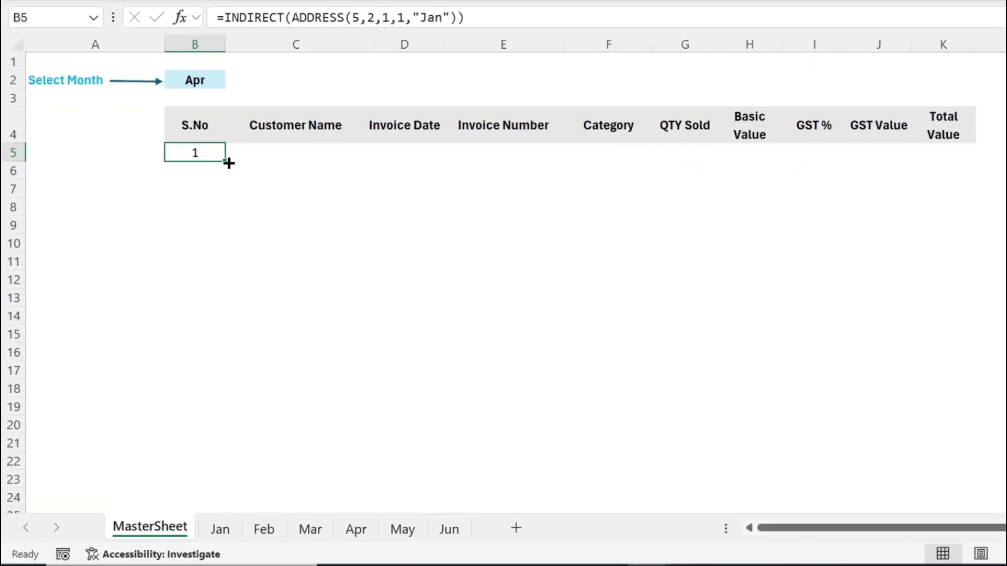
Fill the B5 formula across to K5 and change the column number in C5 to 3, making it =INDIRECT(ADDRESS(5,3,1,1,"Jan")).
drag(229, 163, 953, 168)
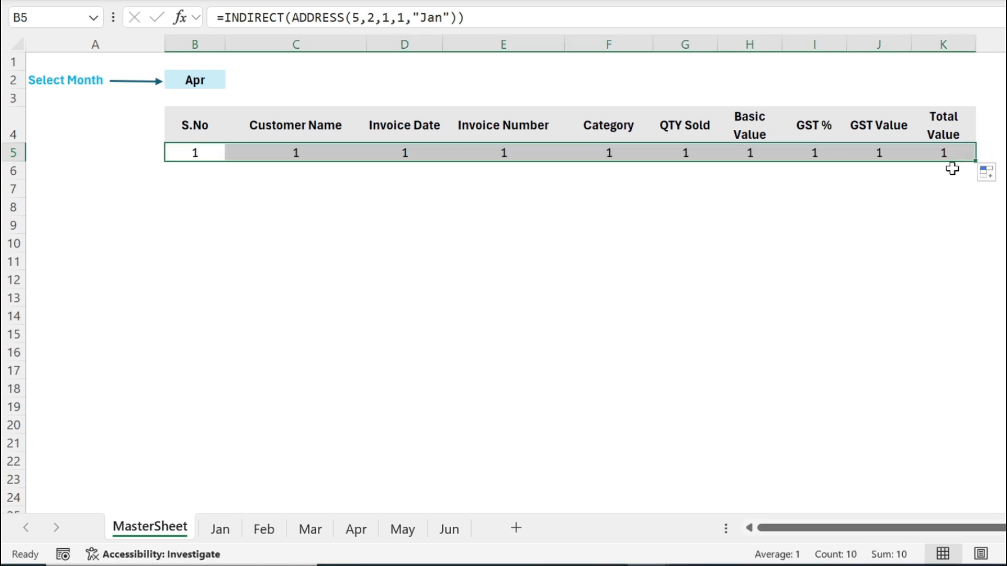
click(205, 150)
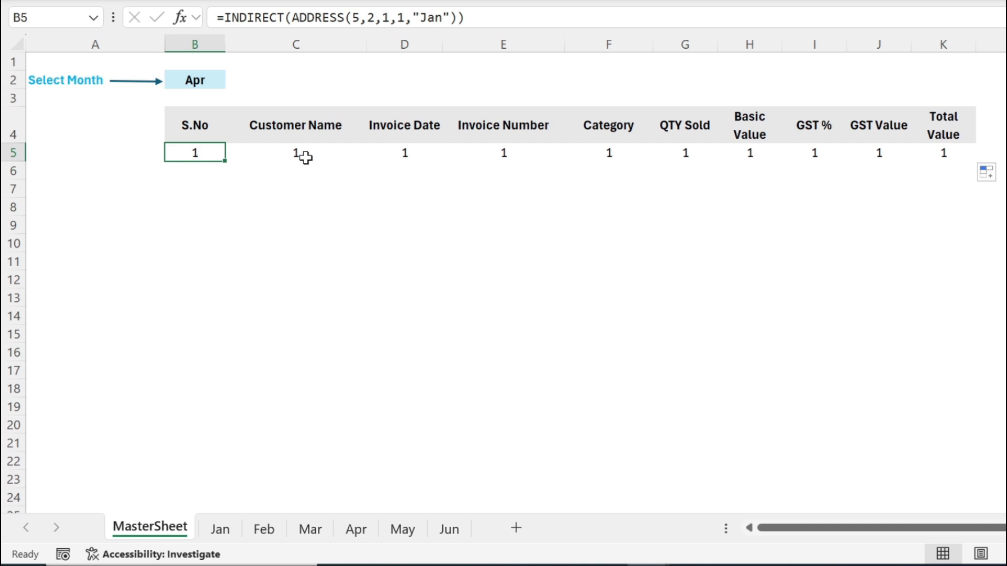
click(306, 157)
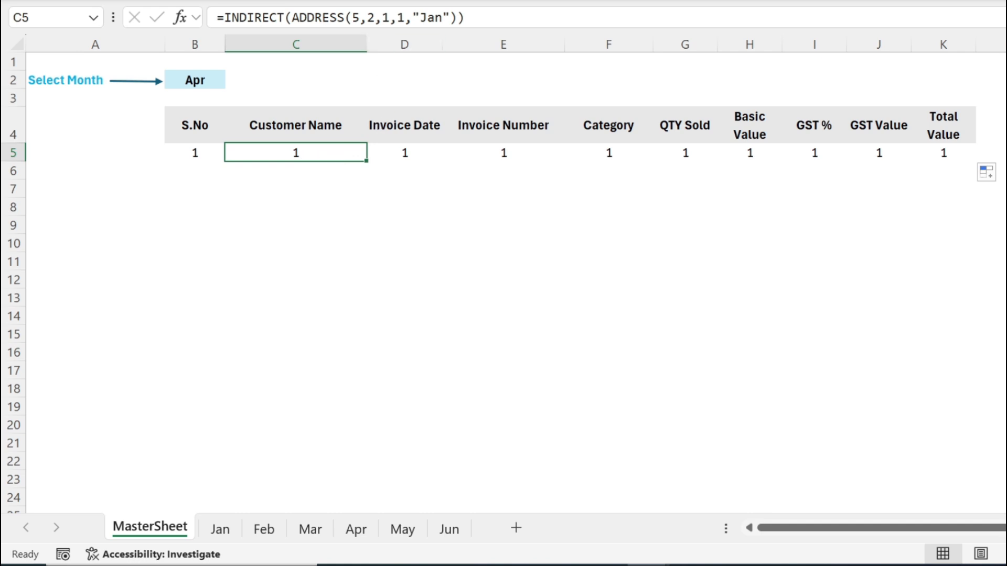
click(375, 18)
key(BackSpace)
text(3)
click(466, 18)
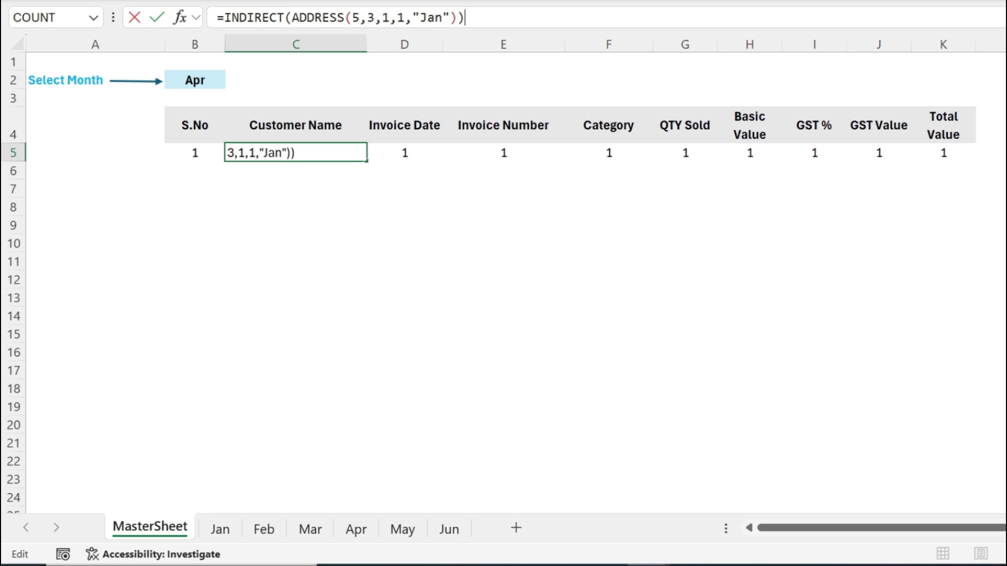
key(Return)
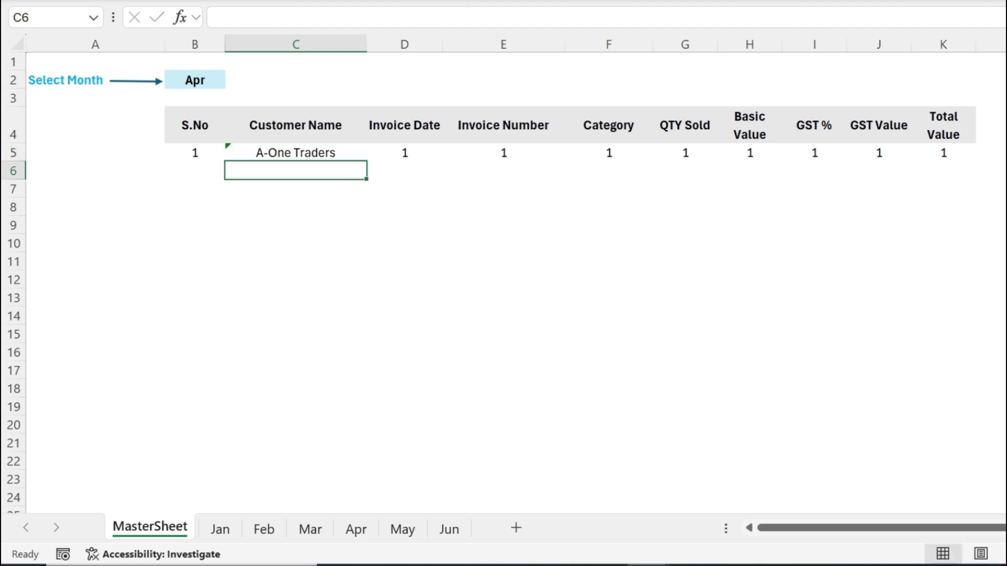
Check the customer name in MasterSheet C5 against cell C5 on the Jan sheet, and return to MasterSheet.
click(315, 147)
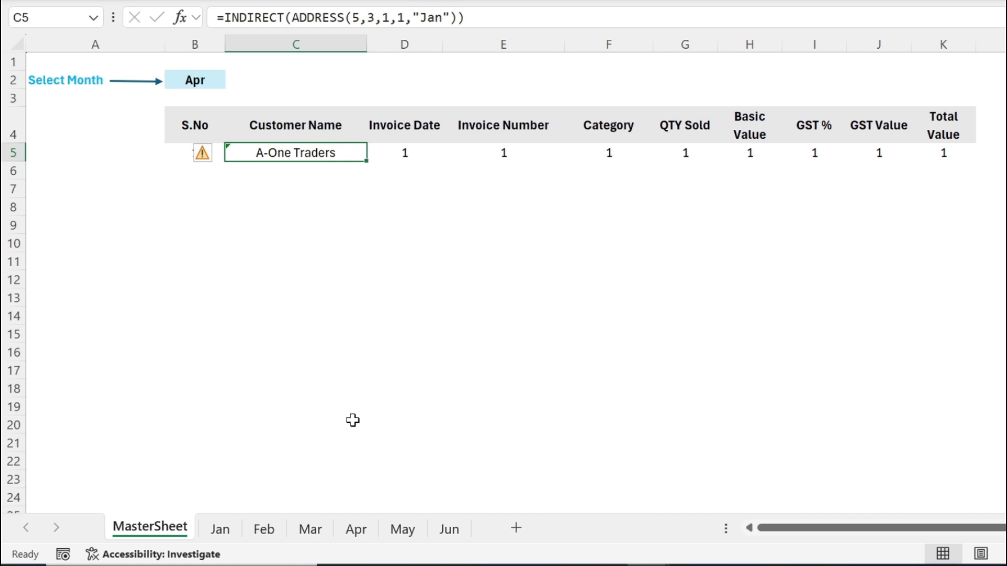
click(220, 530)
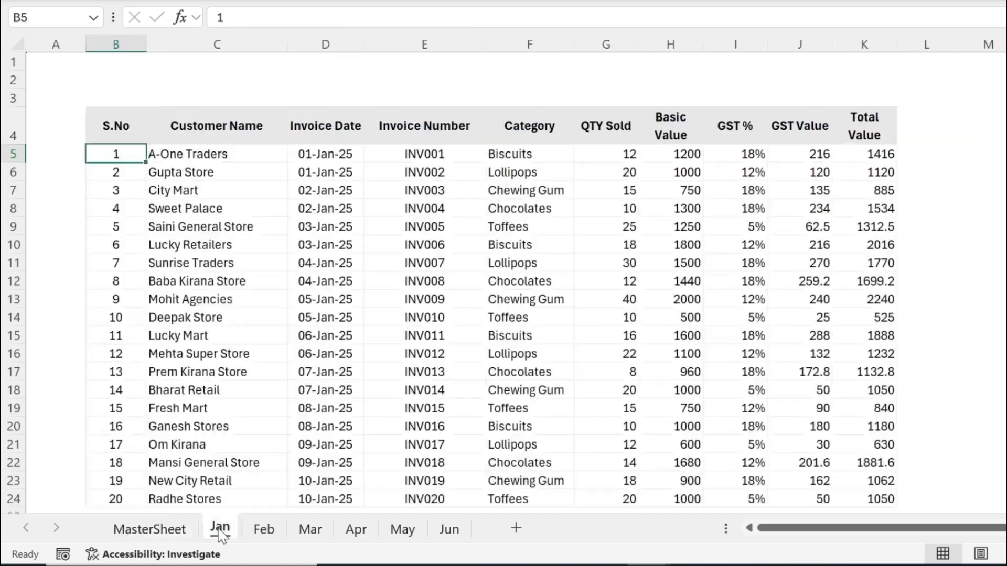
click(245, 152)
click(150, 528)
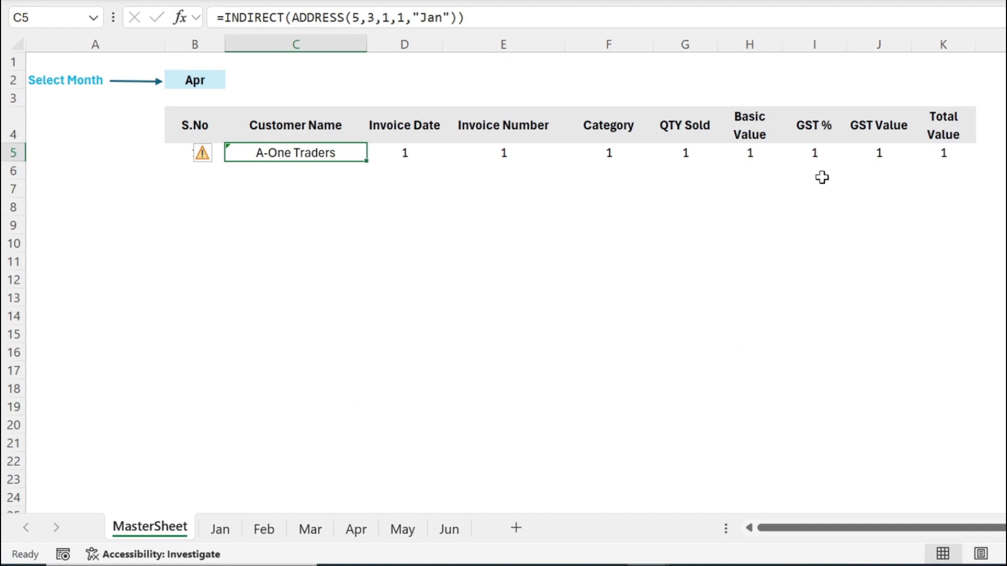
Fill the formulas of B5:K5 down to row 6 and change the row number in C6 to 6.
drag(193, 151, 984, 193)
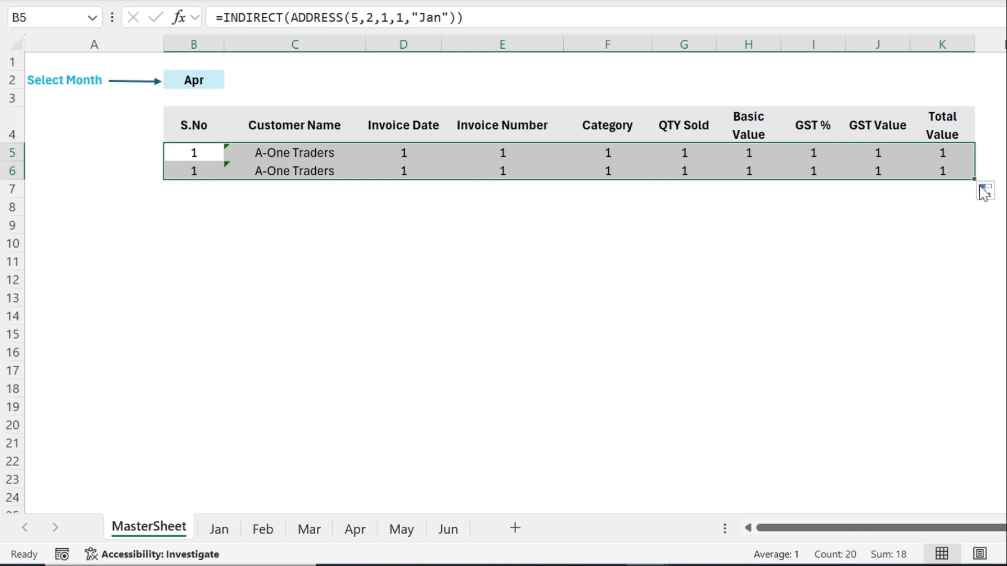
click(309, 170)
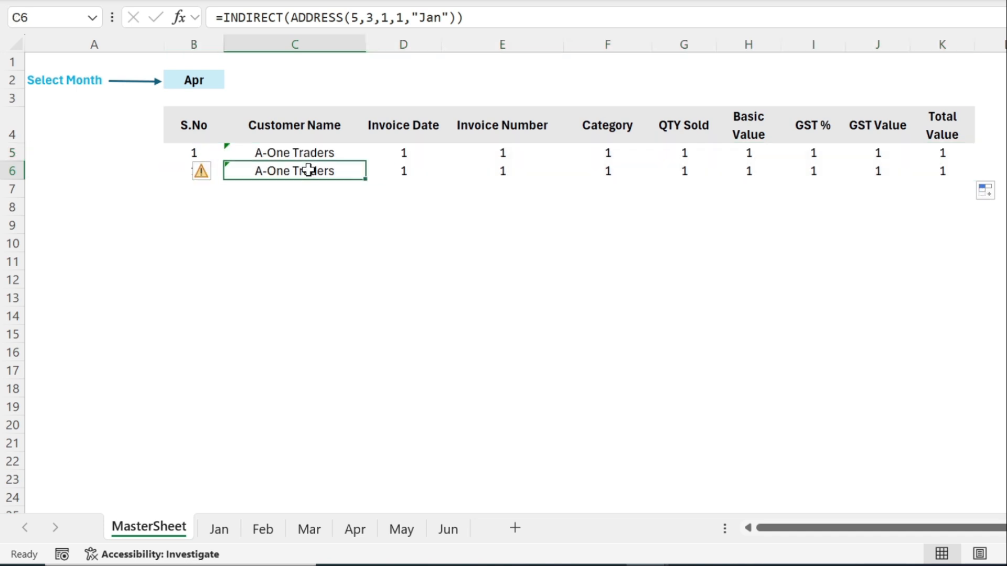
click(355, 17)
key(BackSpace)
text(6)
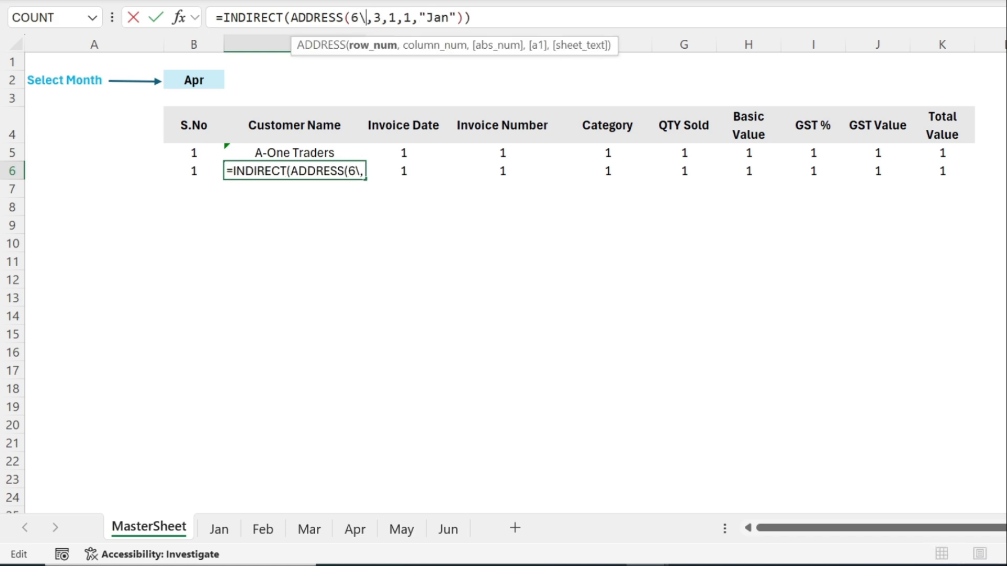
key(End)
key(Return)
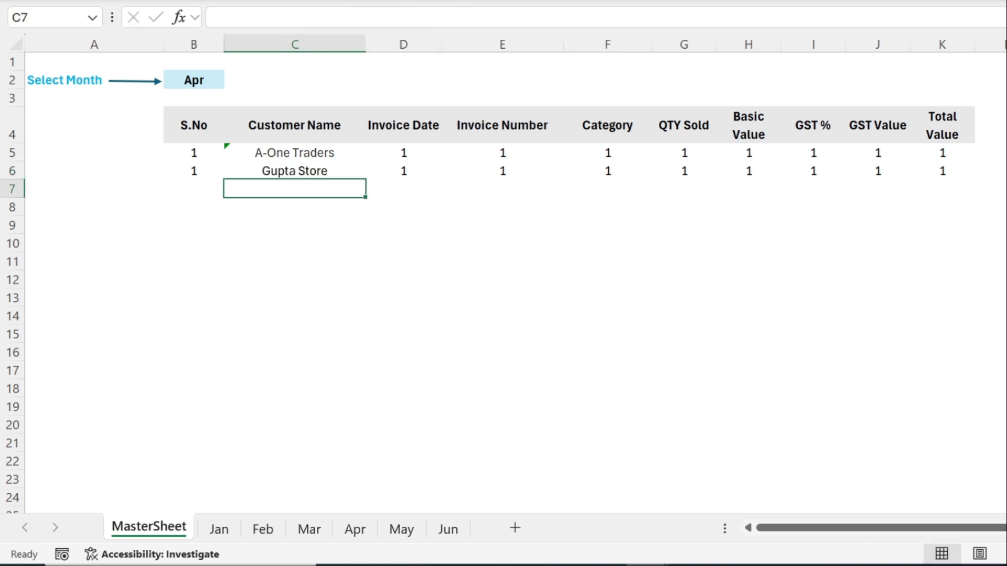
click(319, 166)
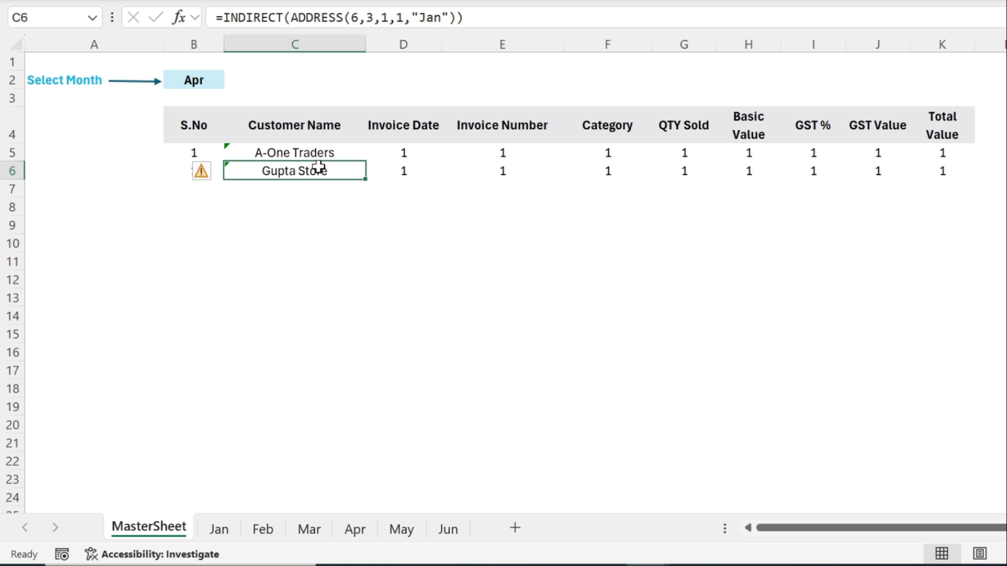
Replace the fixed row number 5 in the B5 formula with the ROW() function.
click(200, 150)
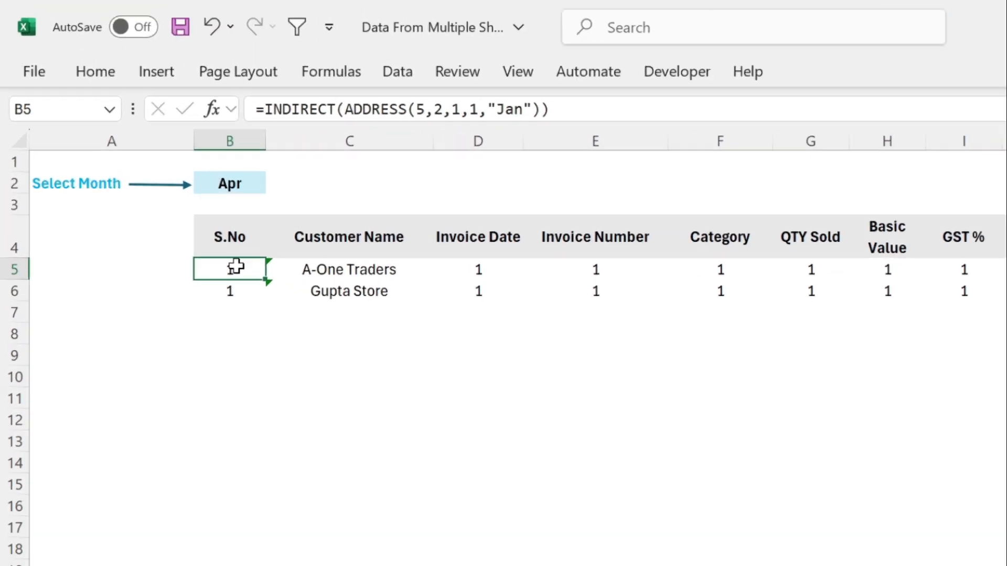
key(F2)
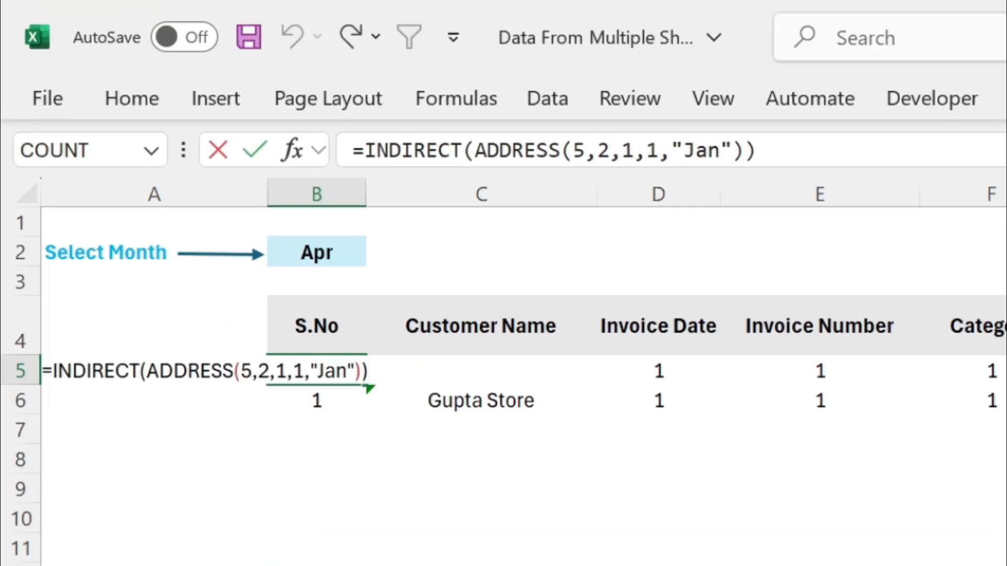
click(253, 371)
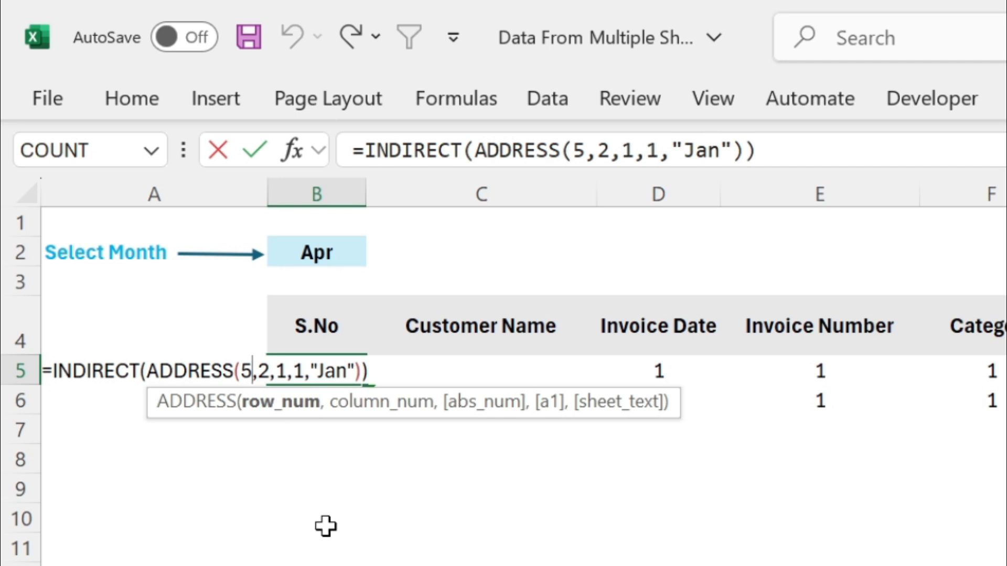
key(BackSpace)
text(Row)
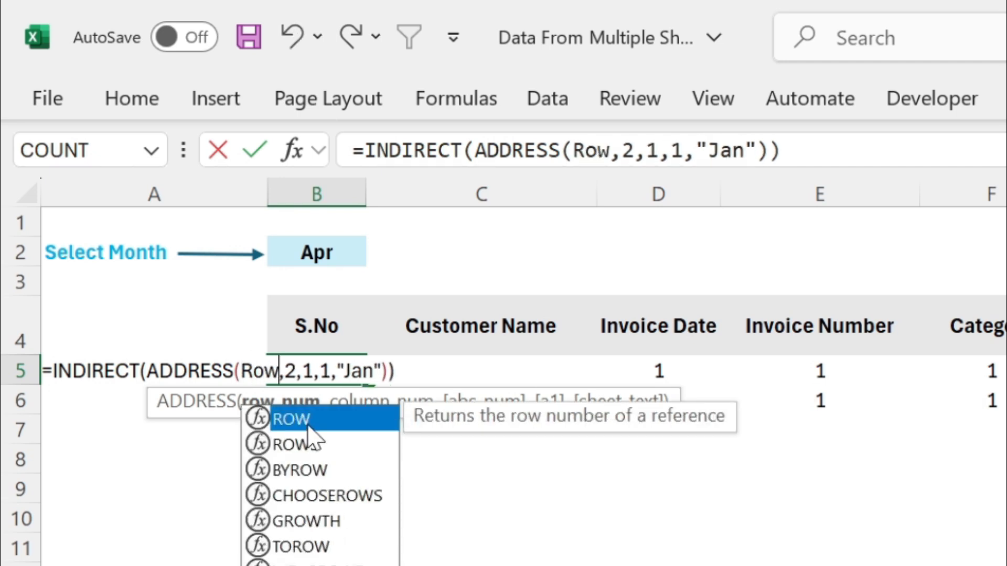
double_click(307, 422)
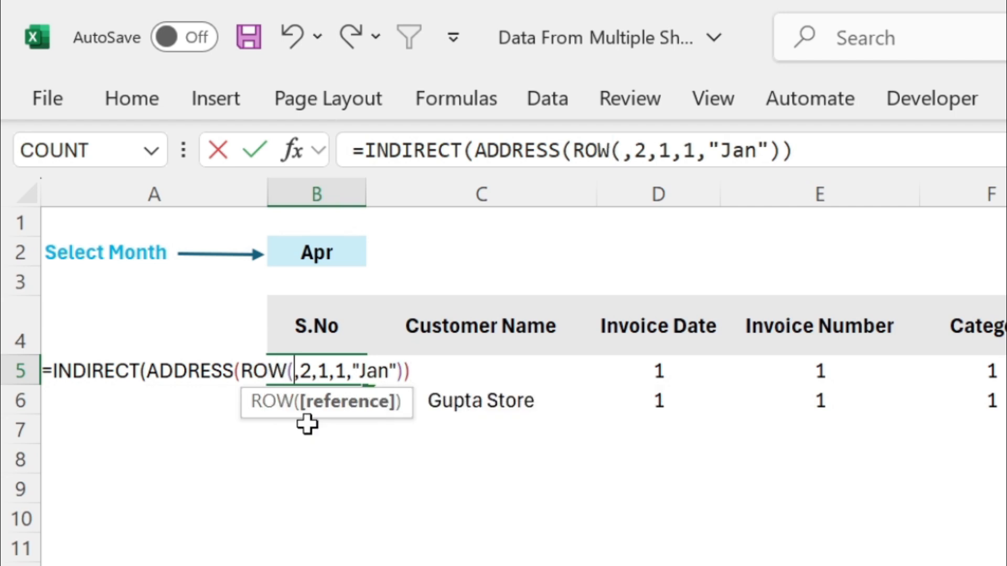
text())
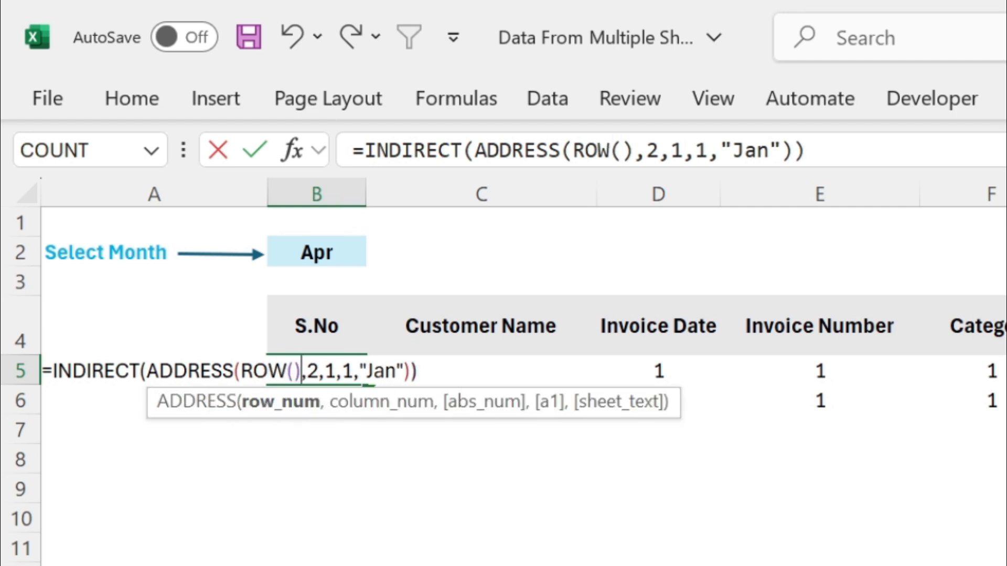
Replace the fixed column number 2 in the B5 formula with the COLUMN() function.
key(Right)
key(BackSpace)
text(Coll)
key(BackSpace)
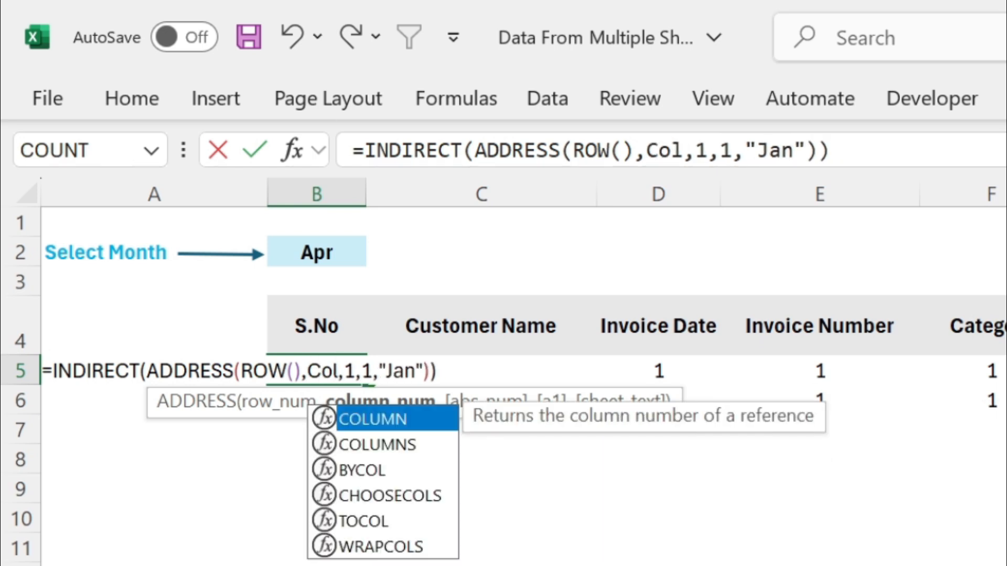
double_click(360, 419)
text())
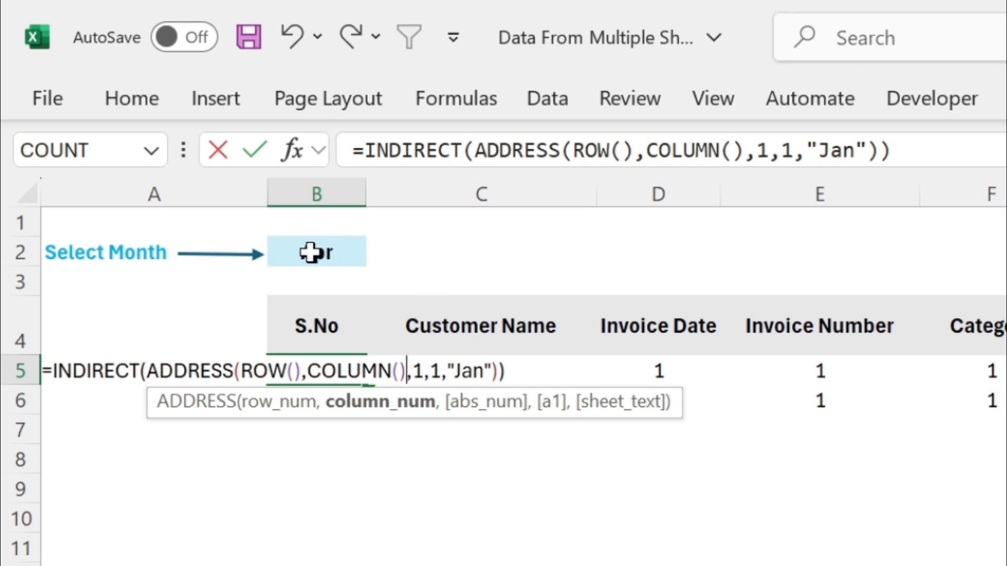
Replace the "Jan" sheet text in the B5 formula with an absolute reference to month cell B2 and enter the formula.
key(Right)
key(Right)
key(Right)
key(Right)
key(Right)
key(Right)
key(Right)
key(Right)
key(Right)
key(Right)
key(BackSpace)
key(BackSpace)
key(BackSpace)
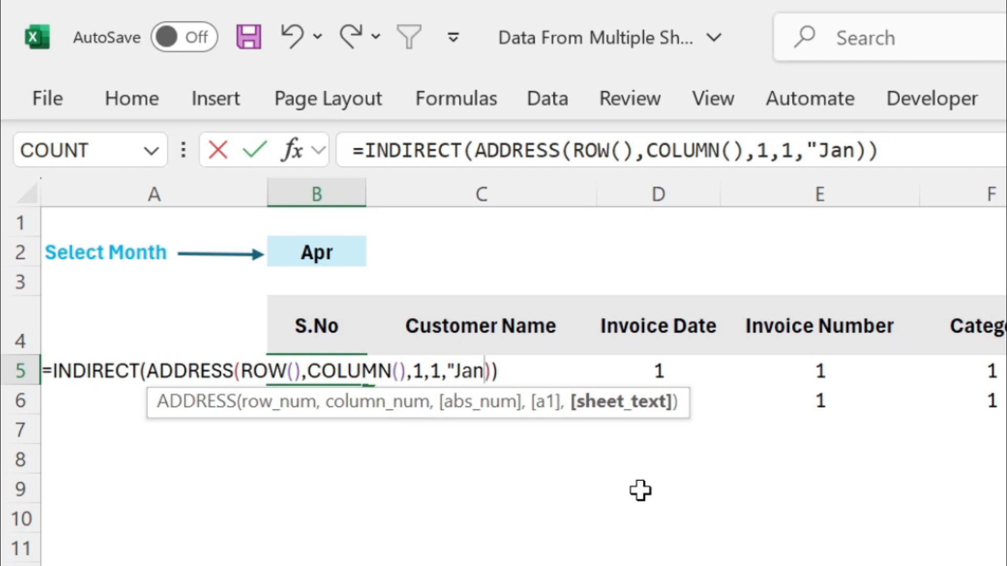
key(BackSpace)
key(BackSpace)
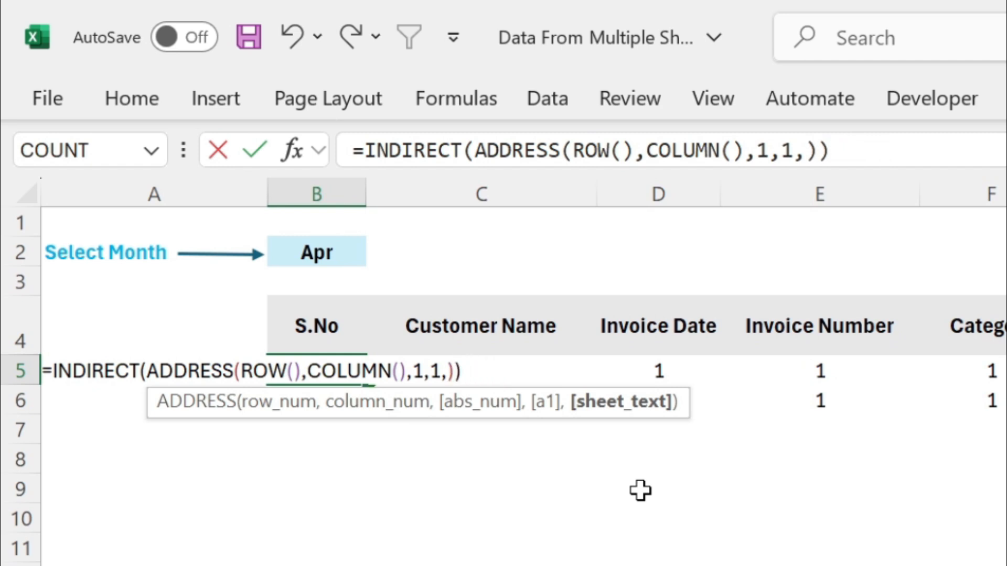
click(346, 263)
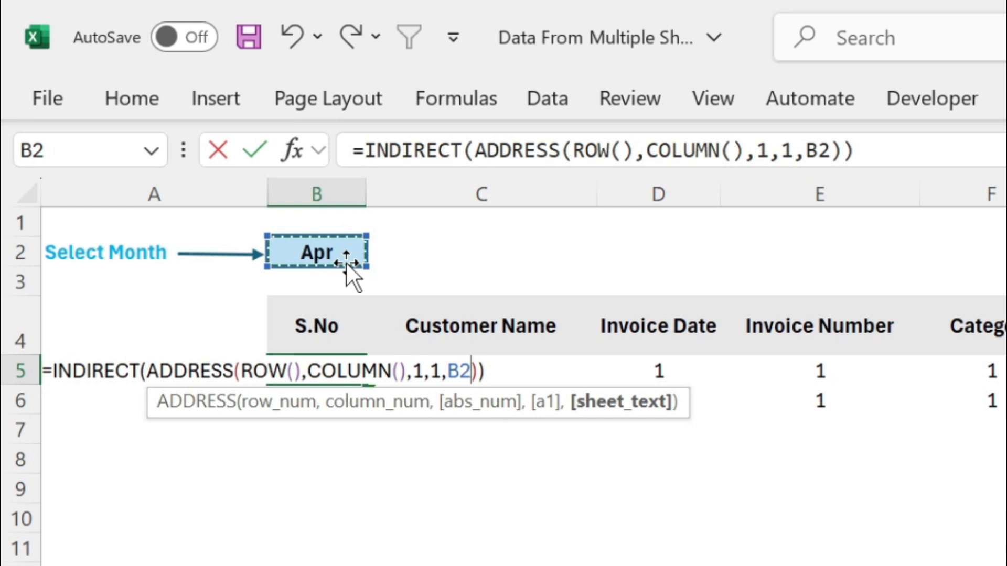
key(F4)
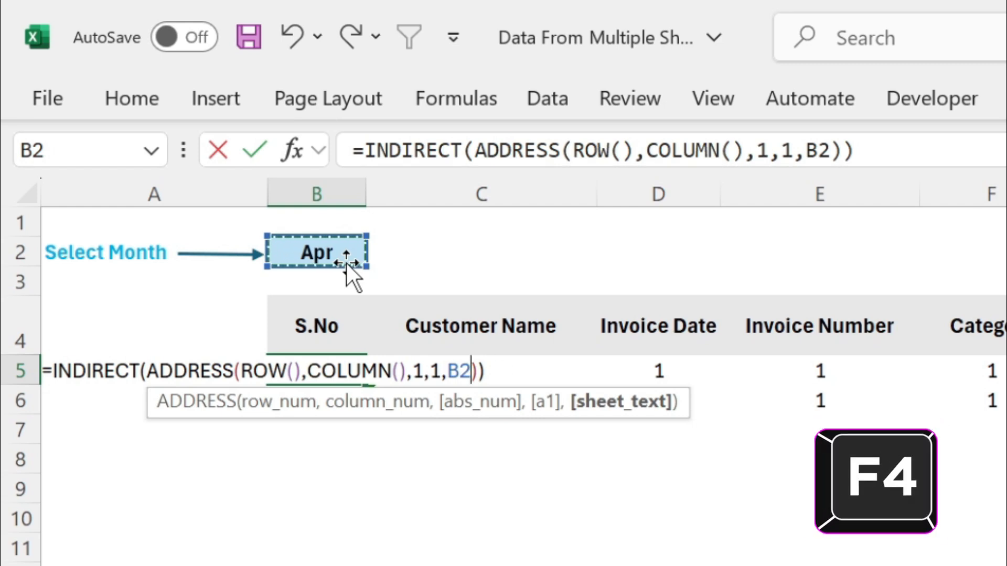
key(Return)
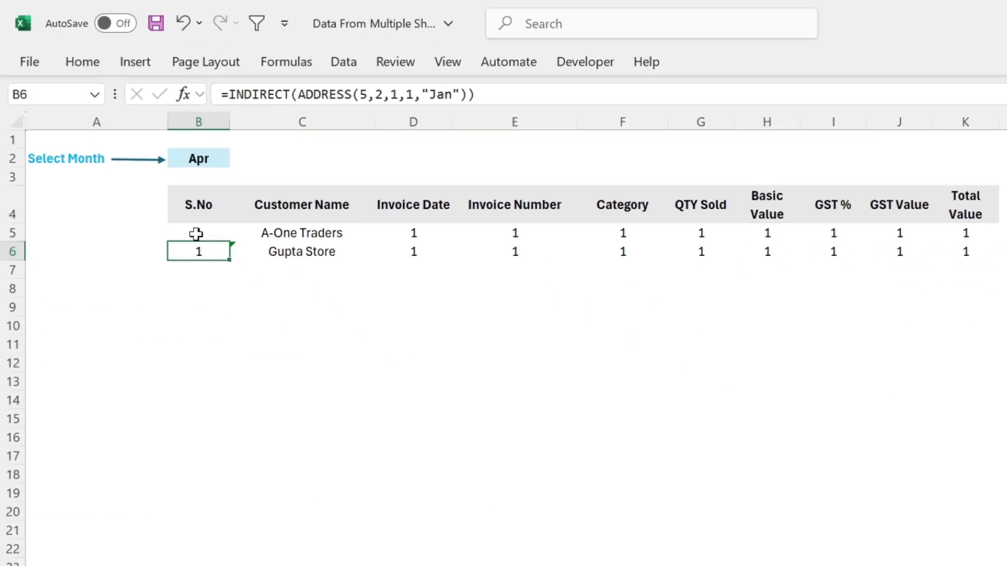
Fill the B5 formula across to K5 and format the invoice date in D5 as Short Date.
click(317, 371)
drag(200, 210, 865, 255)
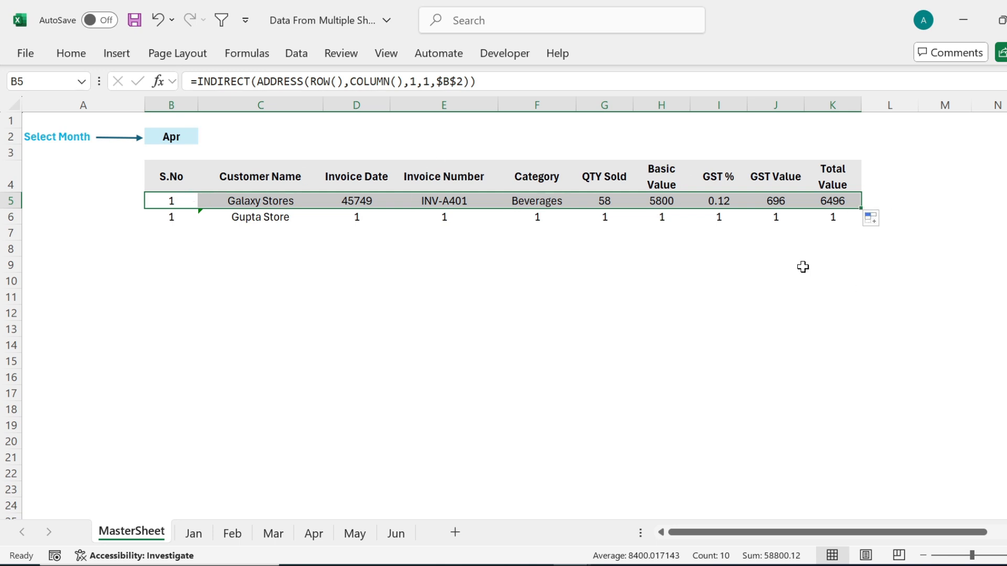
click(361, 200)
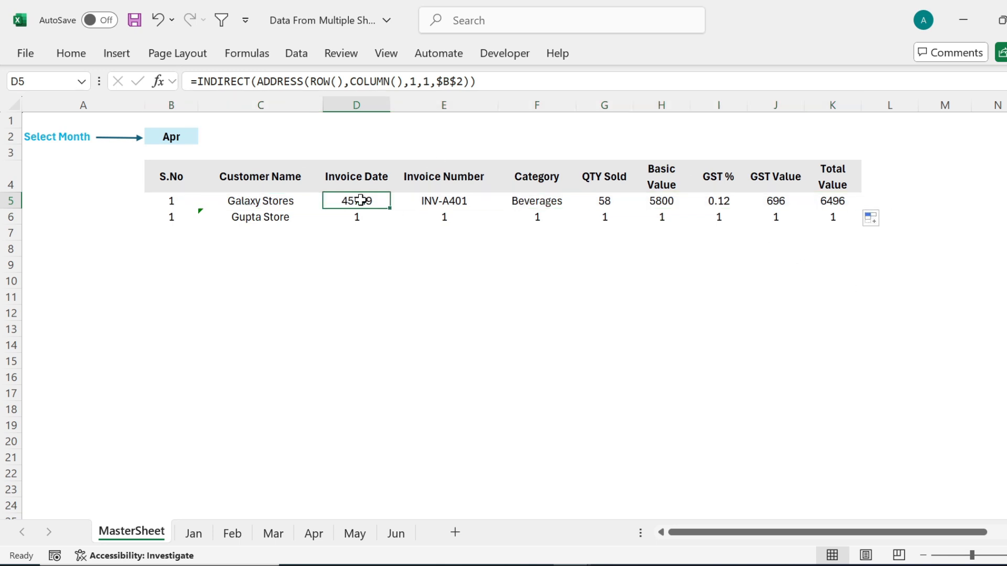
click(77, 55)
click(539, 78)
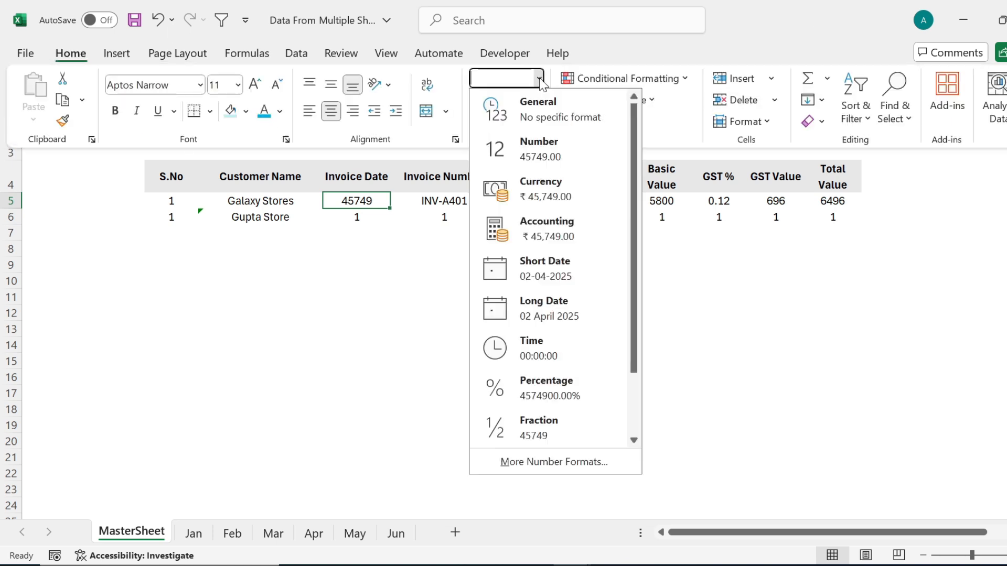
click(514, 207)
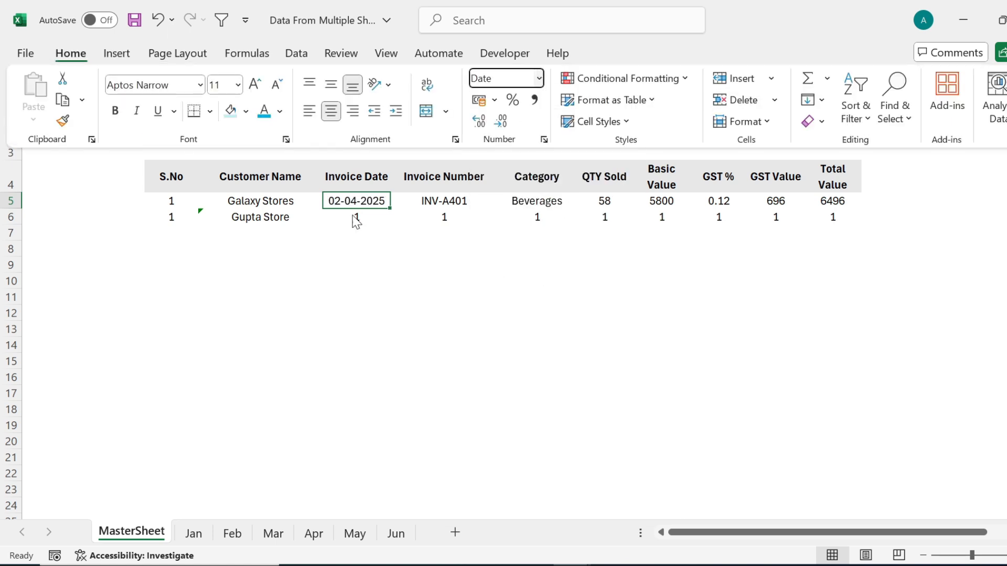
Fill the formulas of B5:K5 down to row 24.
click(169, 197)
drag(167, 194, 894, 442)
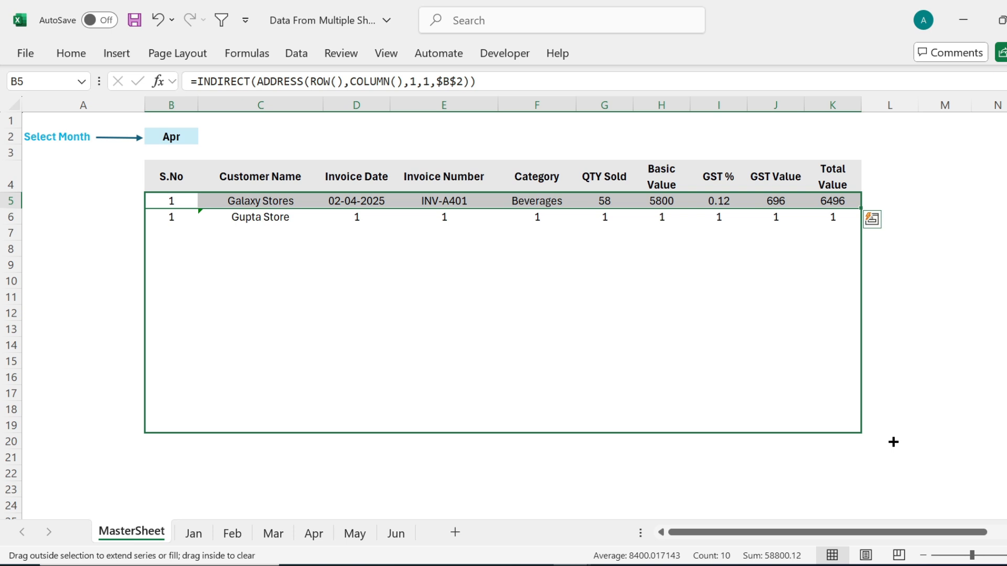
drag(893, 442, 888, 505)
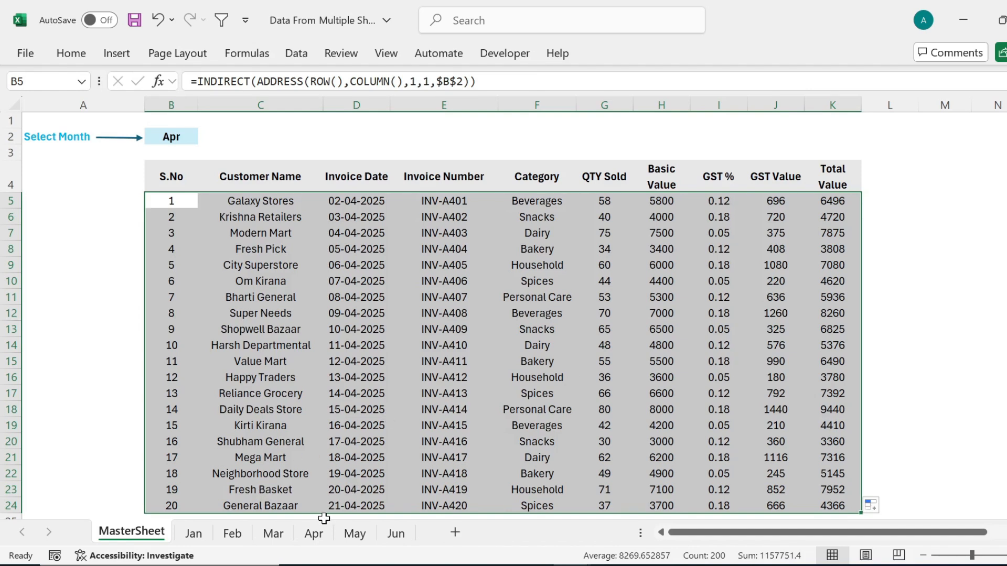
Check the first and last records on the Apr sheet against the MasterSheet data, ending back on the MasterSheet.
click(316, 536)
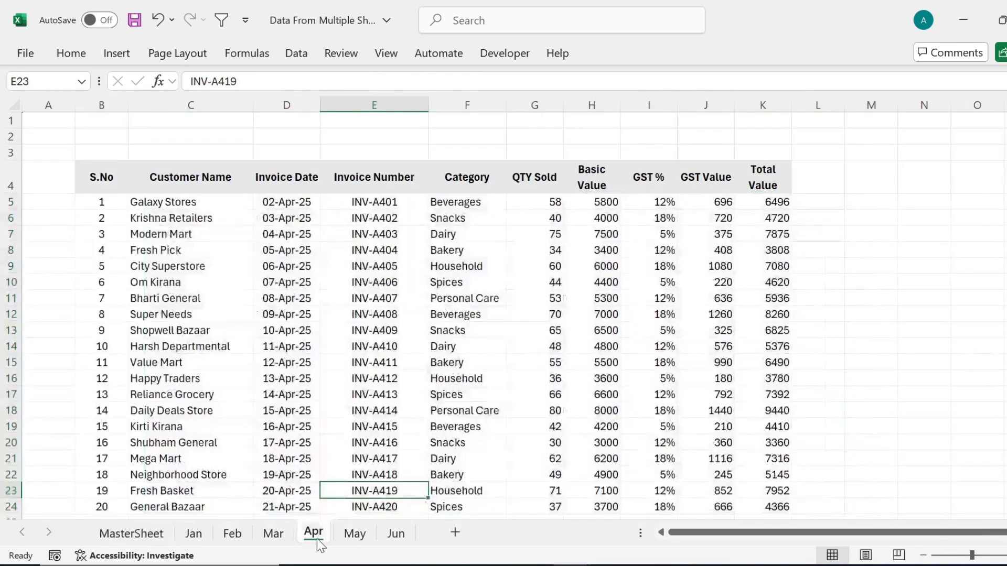
click(188, 506)
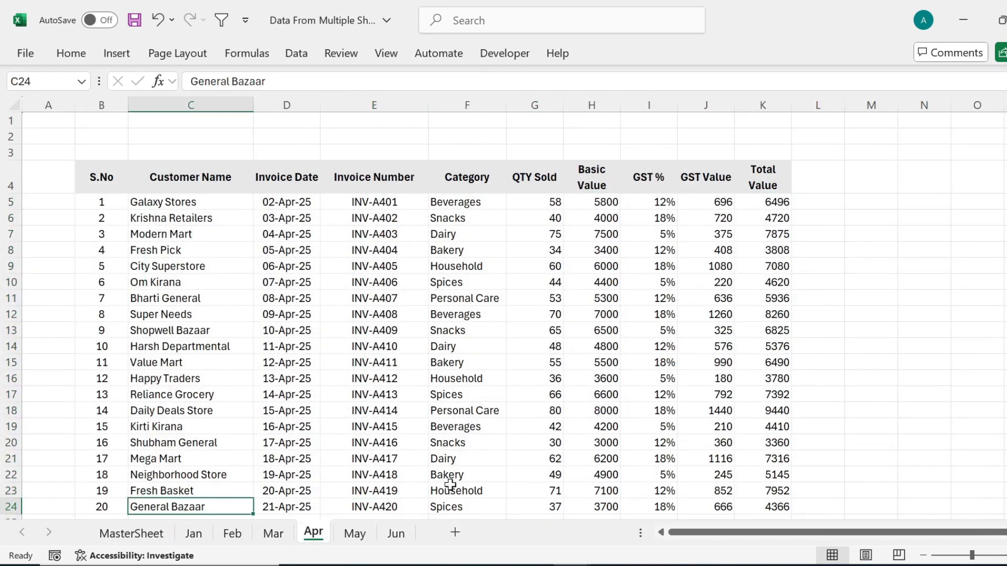
key(Down)
key(Down)
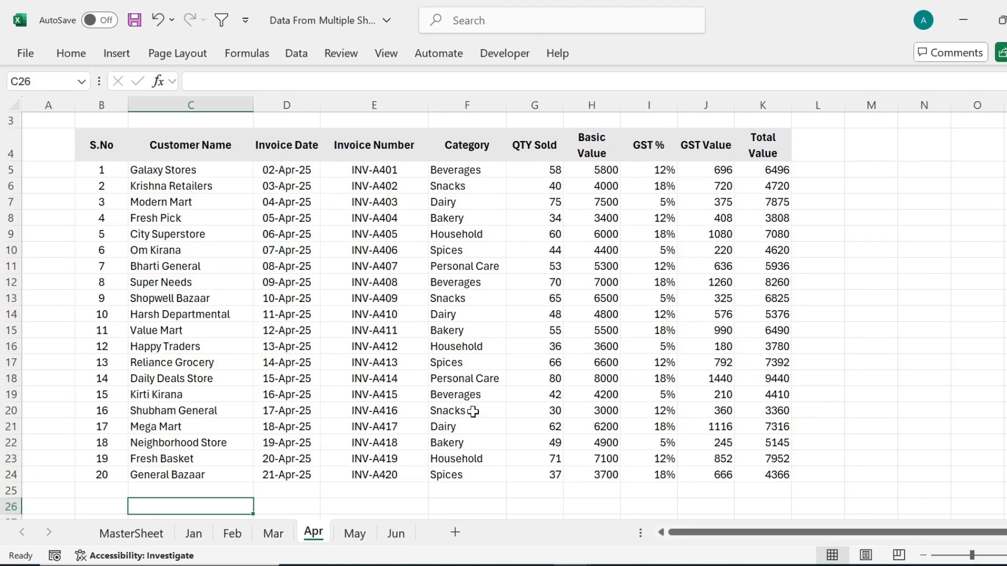
click(211, 167)
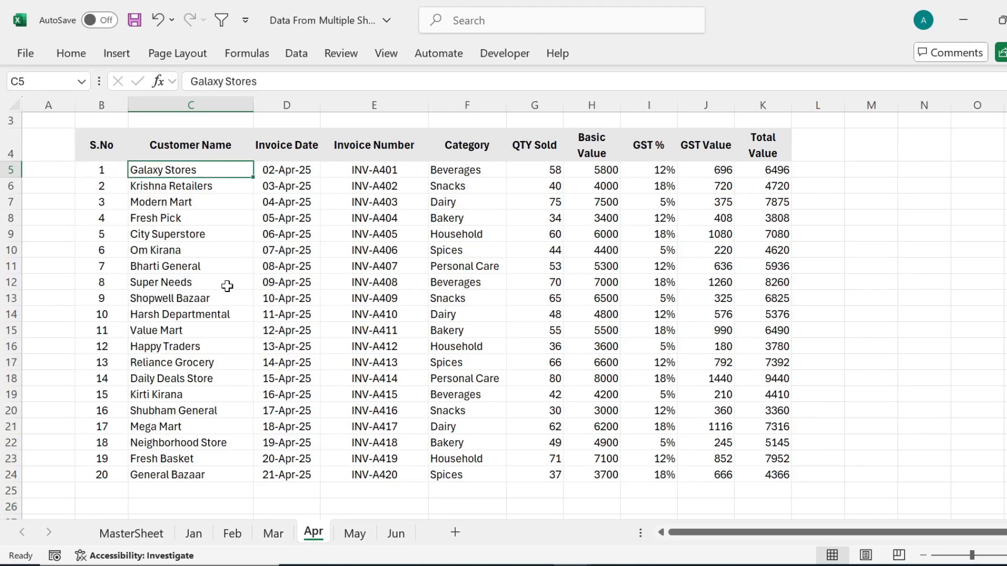
click(132, 533)
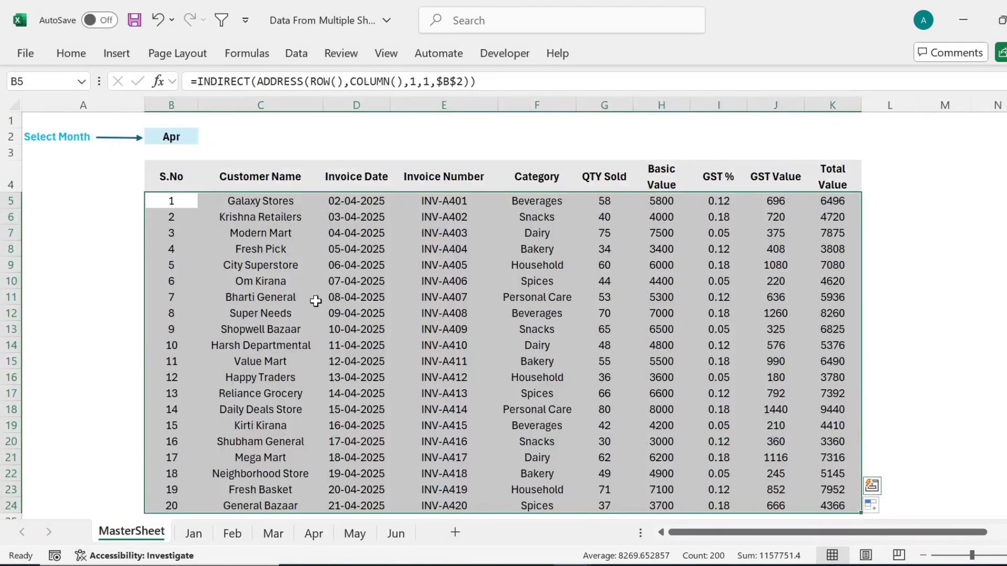
Set the month in B2 of the MasterSheet to Feb.
click(265, 201)
click(189, 136)
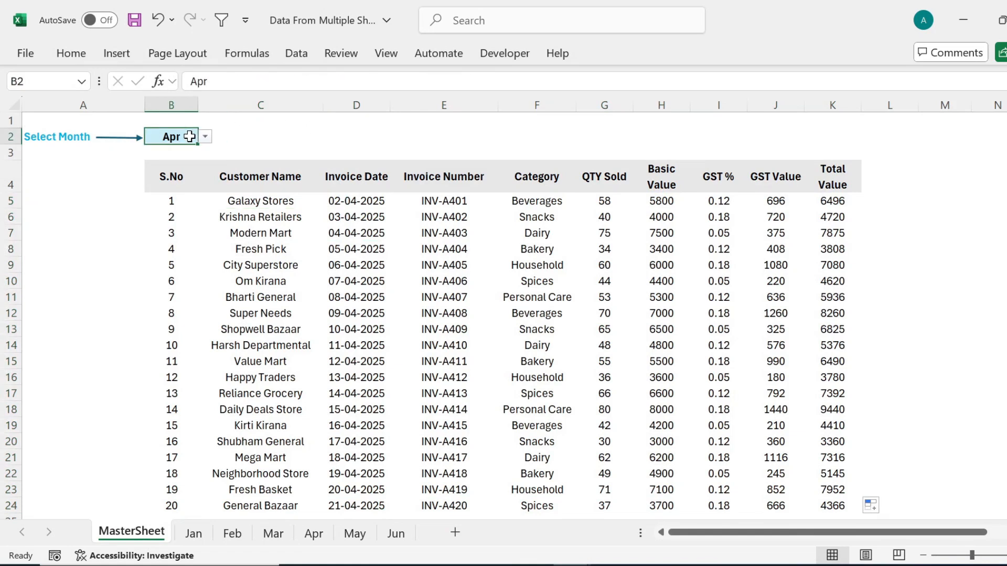
click(205, 137)
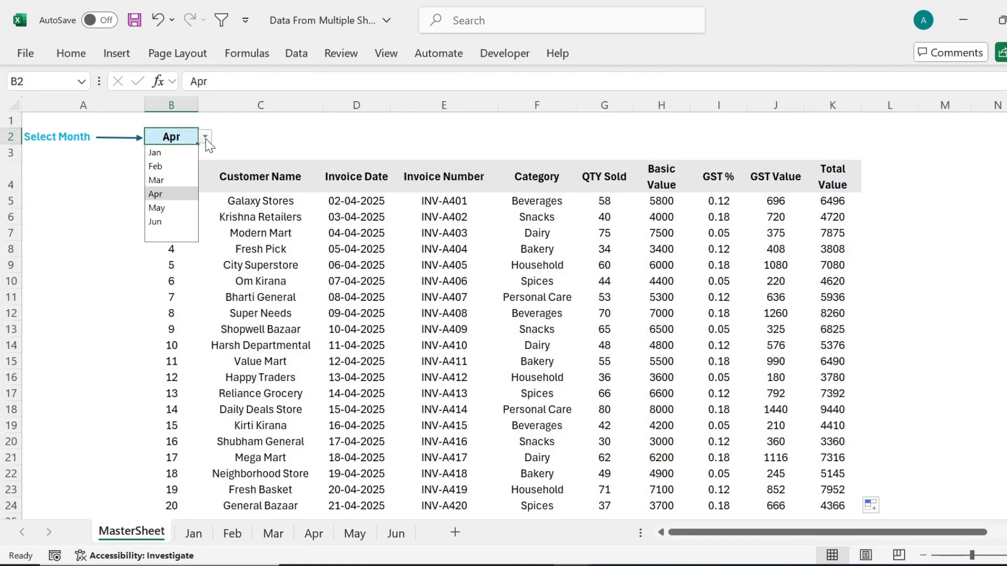
click(166, 166)
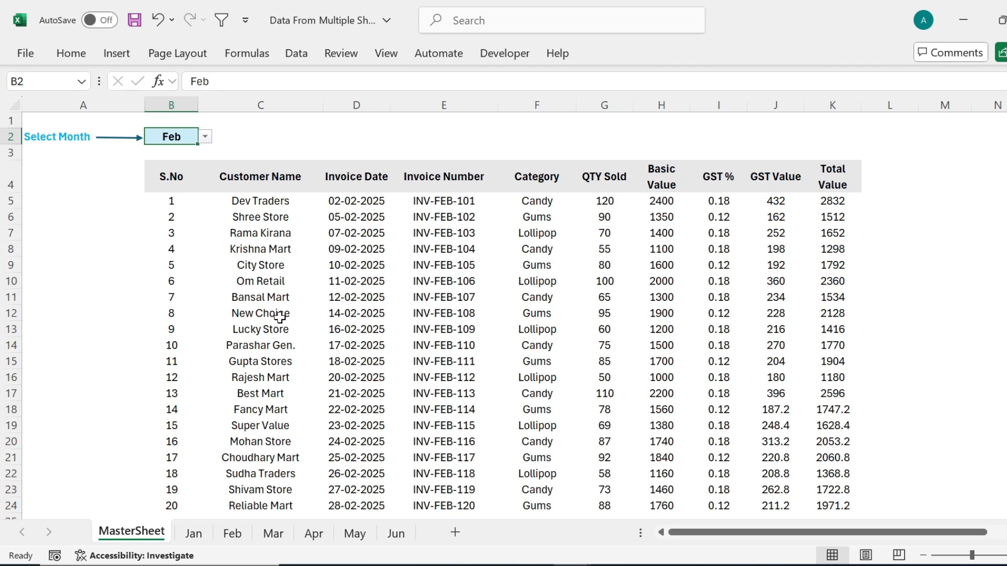
On the Feb sheet, enter serial number 21 in B25 directly below the last record.
click(242, 532)
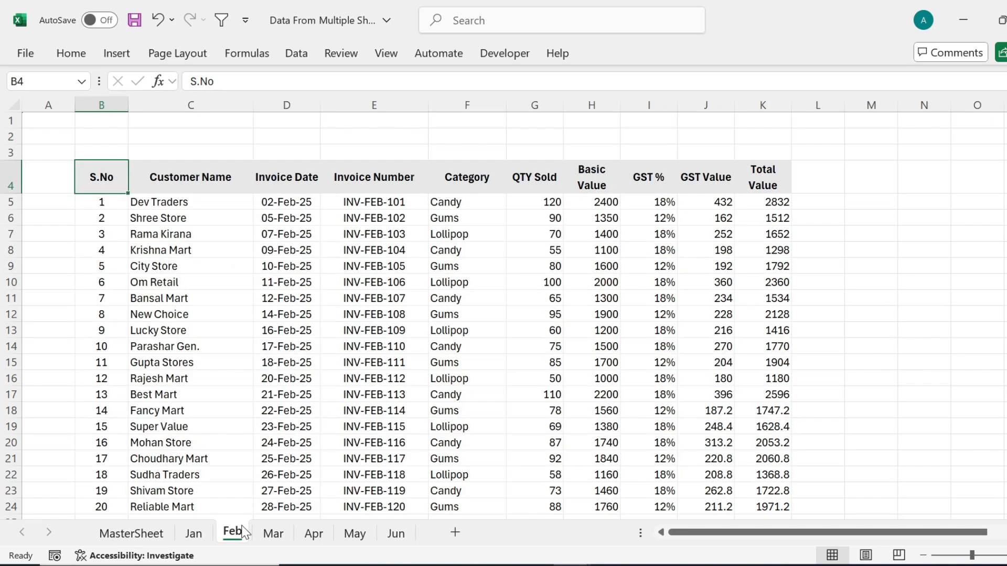
click(153, 455)
key(Down)
key(Down)
key(Down)
key(Down)
key(Down)
key(Down)
key(Up)
key(Up)
key(Left)
text(21)
Copy the last record's data in C24:K24 of the Feb sheet into row 25, starting at C25.
click(153, 455)
key(ctrl+shift+Right)
key(ctrl+c)
key(Down)
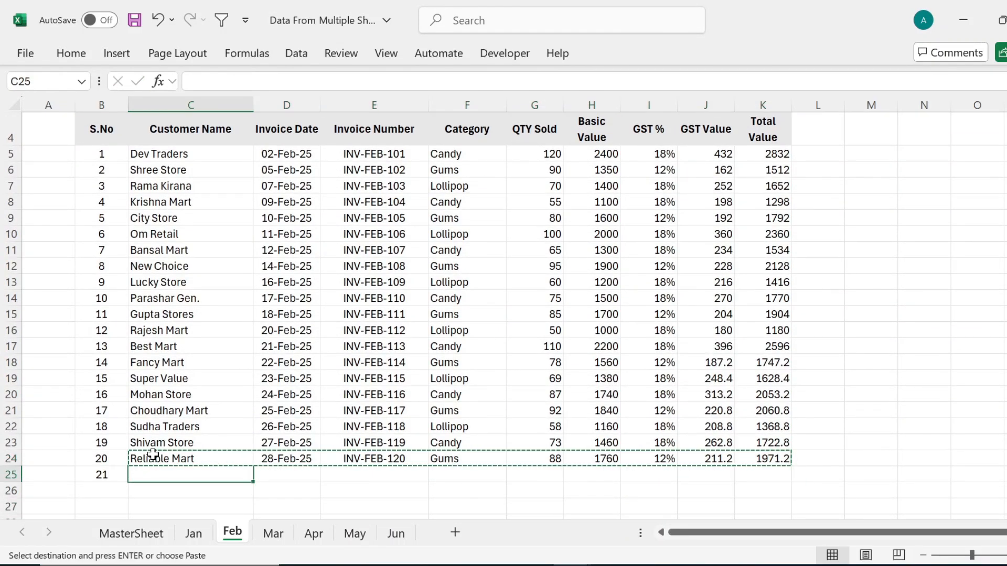
key(ctrl+v)
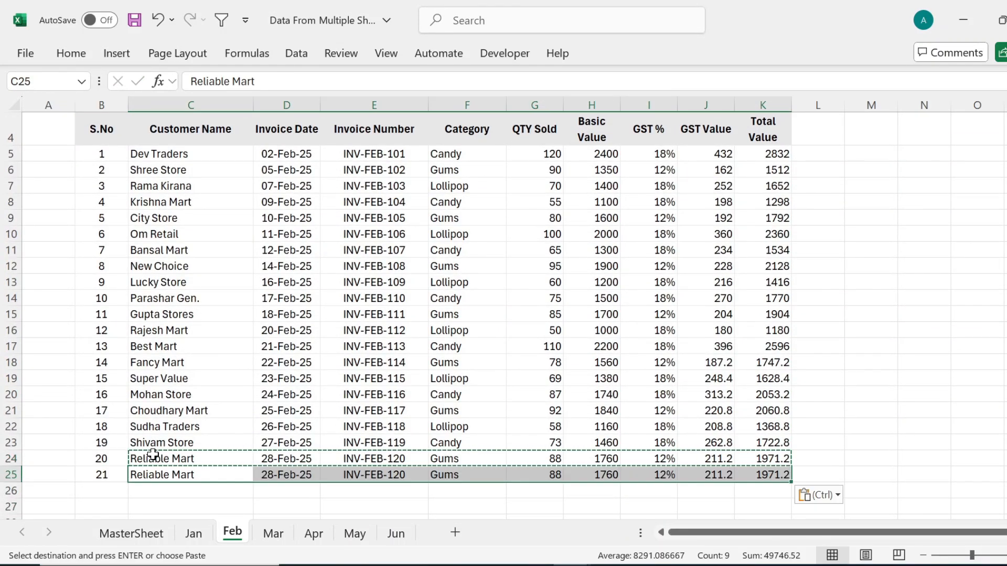
Check on the MasterSheet whether the record added to the Feb sheet shows up below row 24.
click(132, 534)
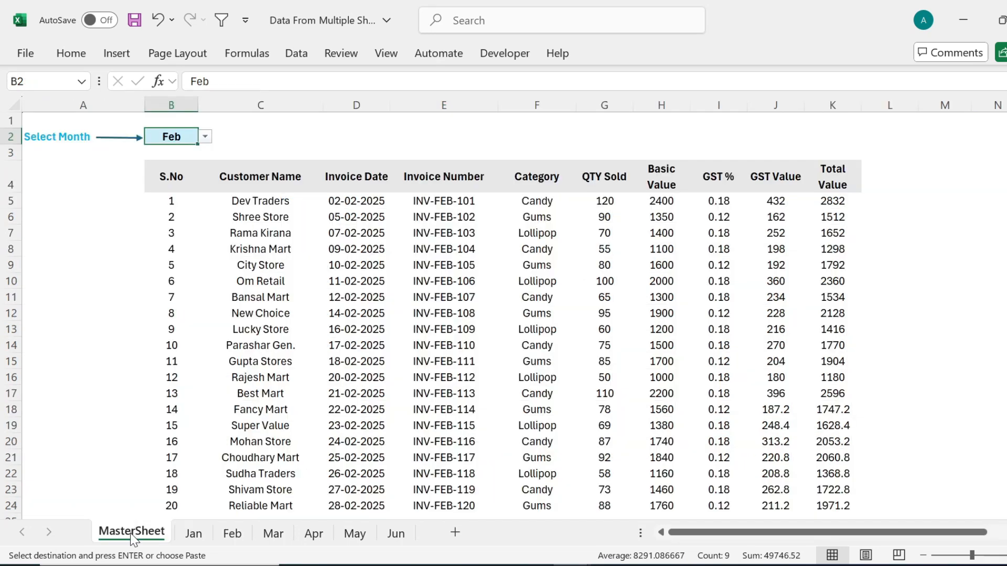
click(283, 398)
key(Down)
key(Down)
key(Down)
key(Down)
key(Down)
key(Down)
key(Down)
key(Down)
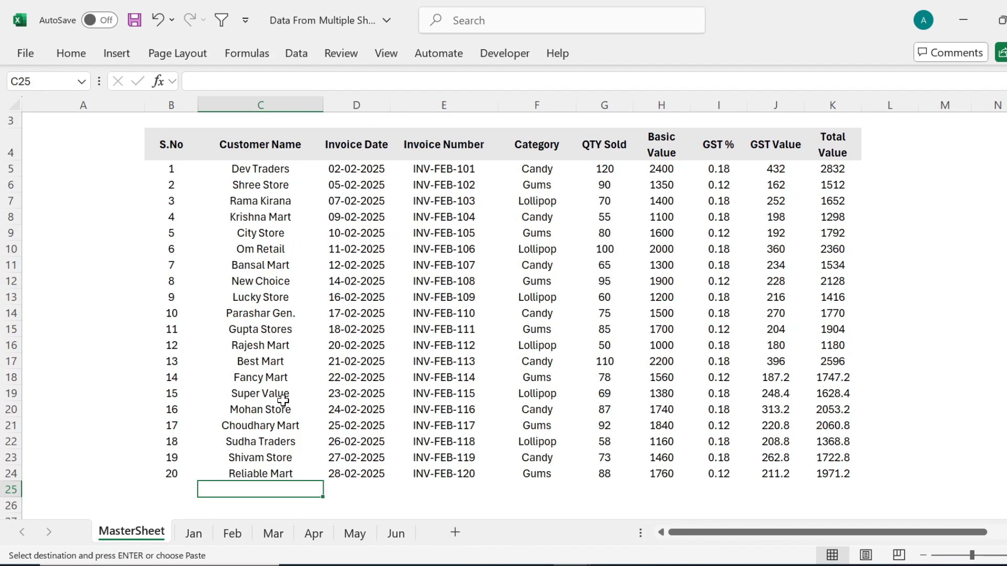
Fill the MasterSheet formulas of B24:K24 down to row 53.
click(164, 475)
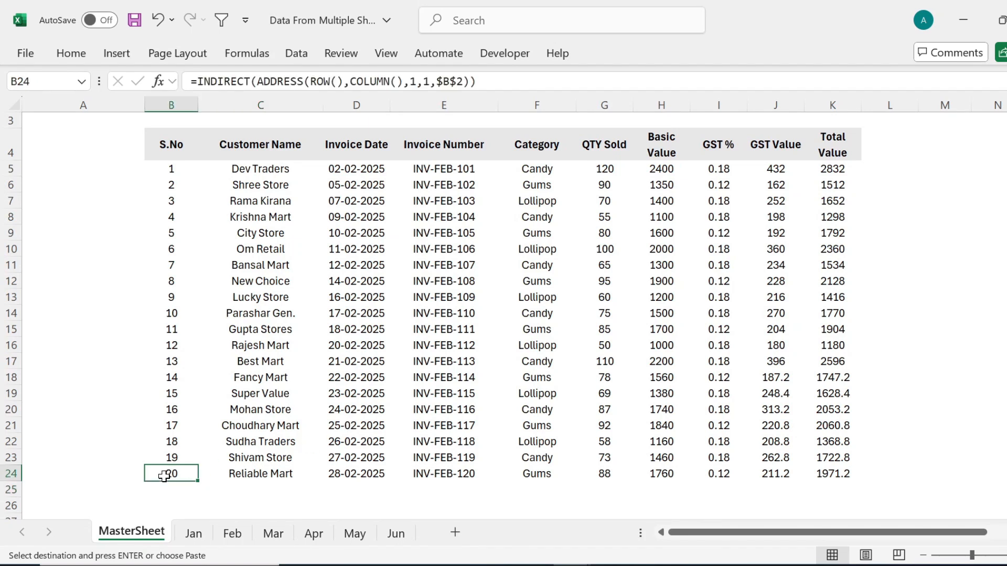
key(ctrl+shift+Right)
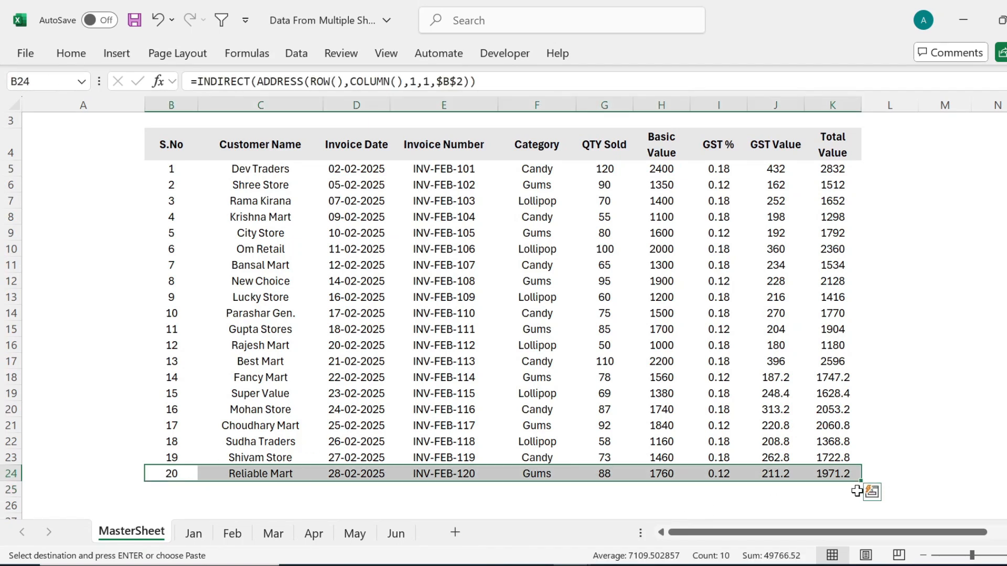
drag(864, 481, 866, 459)
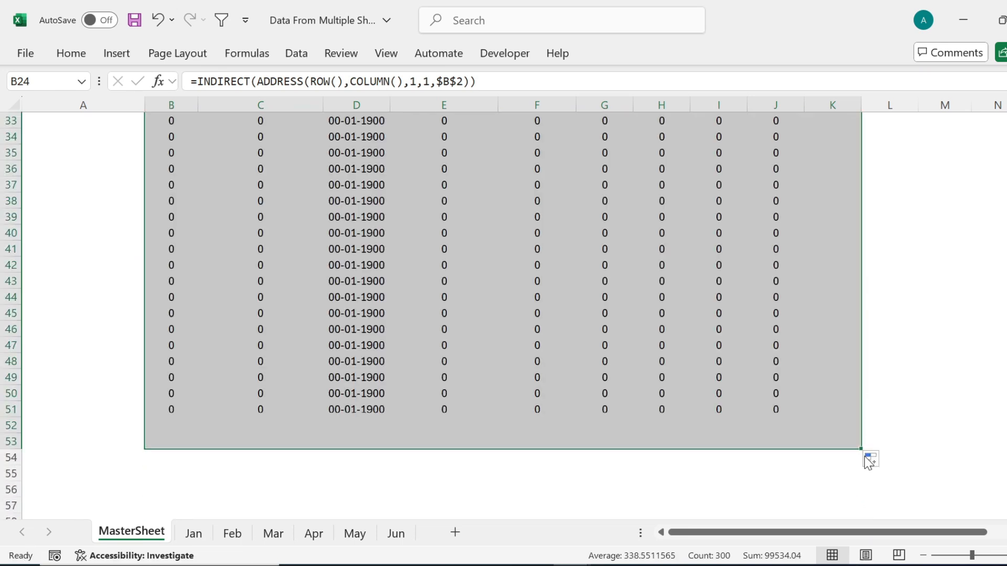
Examine the newly filled MasterSheet rows from the end of the range back up to the sheet's first row.
click(699, 364)
key(Up)
key(Up)
key(Up)
key(Up)
key(Up)
key(Up)
key(Up)
key(Up)
key(Up)
key(Up)
key(Up)
key(Up)
key(Up)
key(Up)
key(Up)
key(Up)
key(Up)
key(Up)
key(Up)
key(Up)
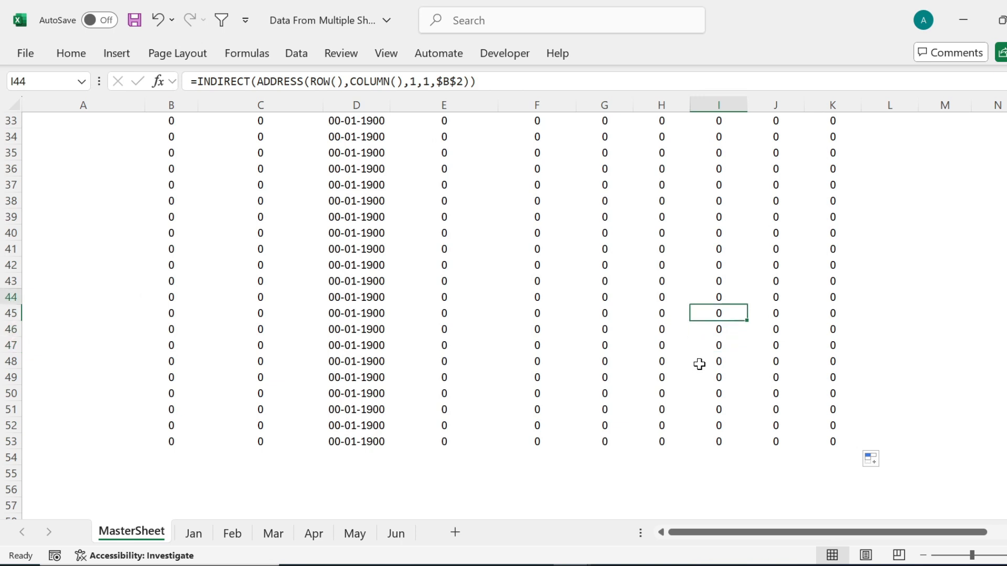
key(Up)
key(Up)
key(Up)
key(Up)
key(Up)
key(Up)
key(Up)
key(Up)
key(Up)
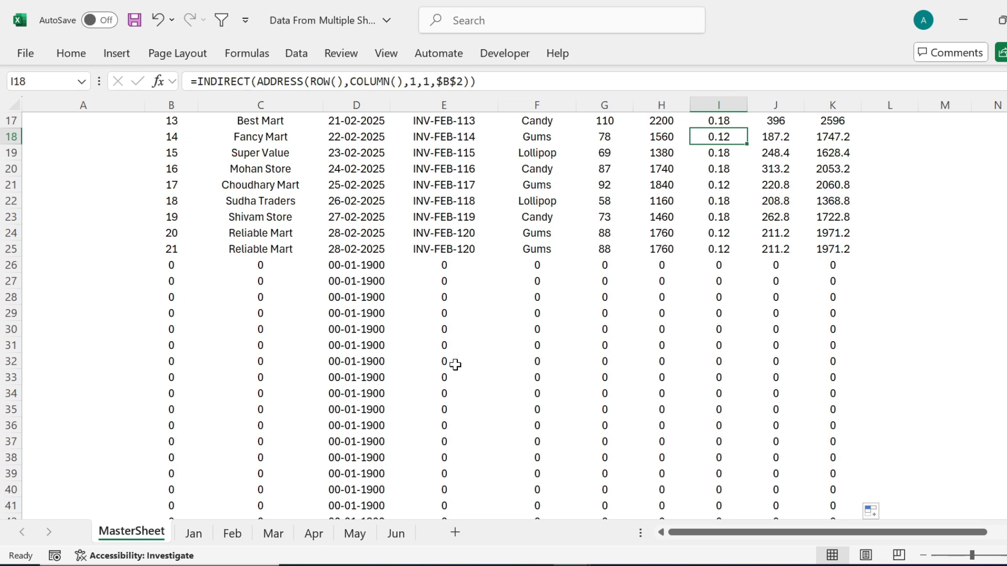
key(ctrl+Up)
key(ctrl+Up)
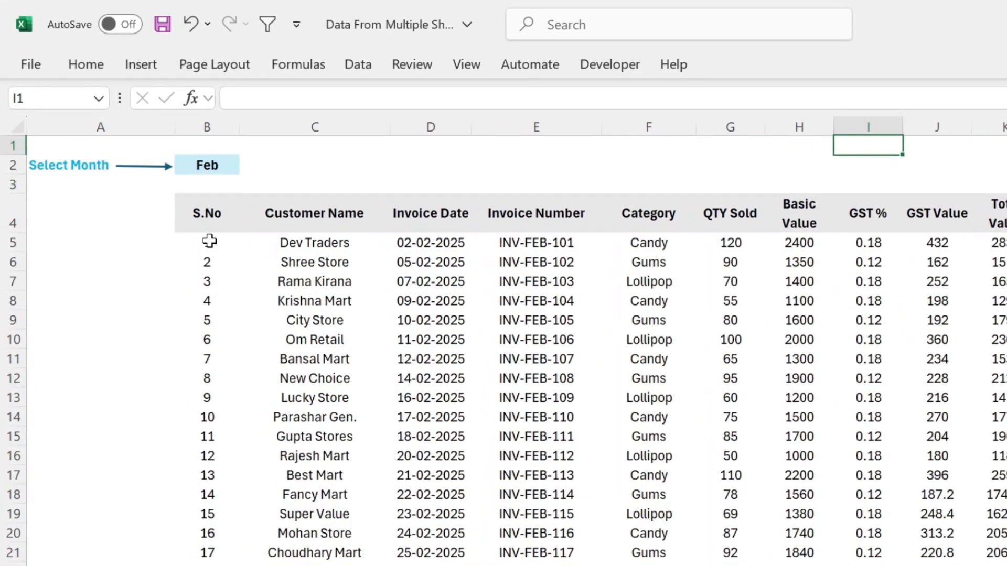
Copy the INDIRECT expression in the B5 formula and wrap the original in an IF that tests whether it equals 0.
click(166, 206)
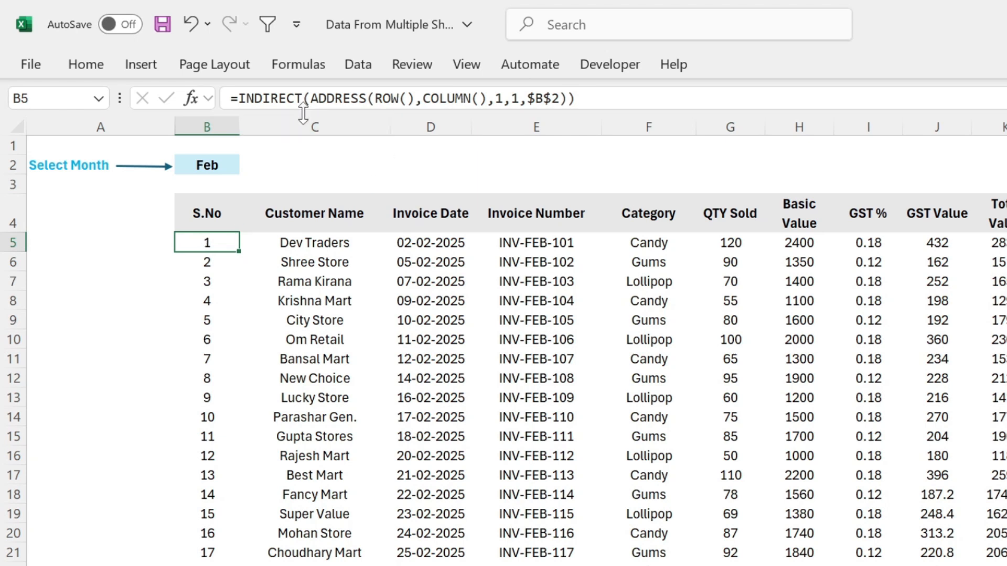
drag(239, 98, 578, 99)
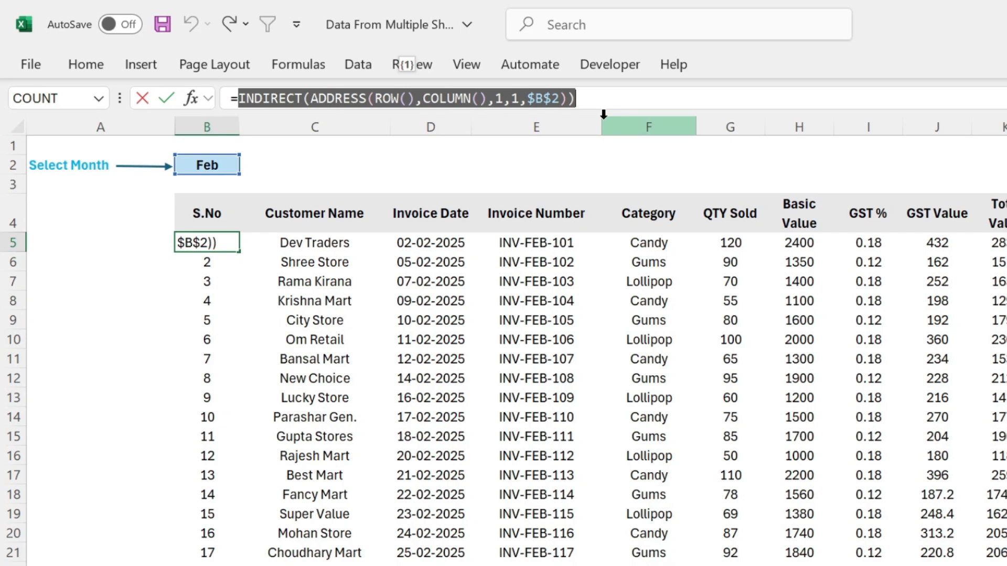
key(ctrl+c)
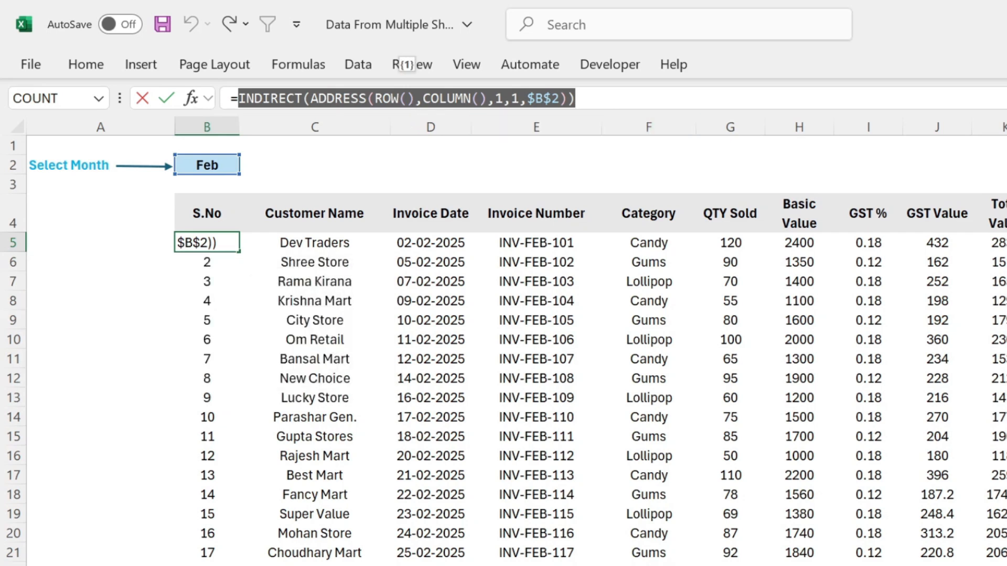
key(Left)
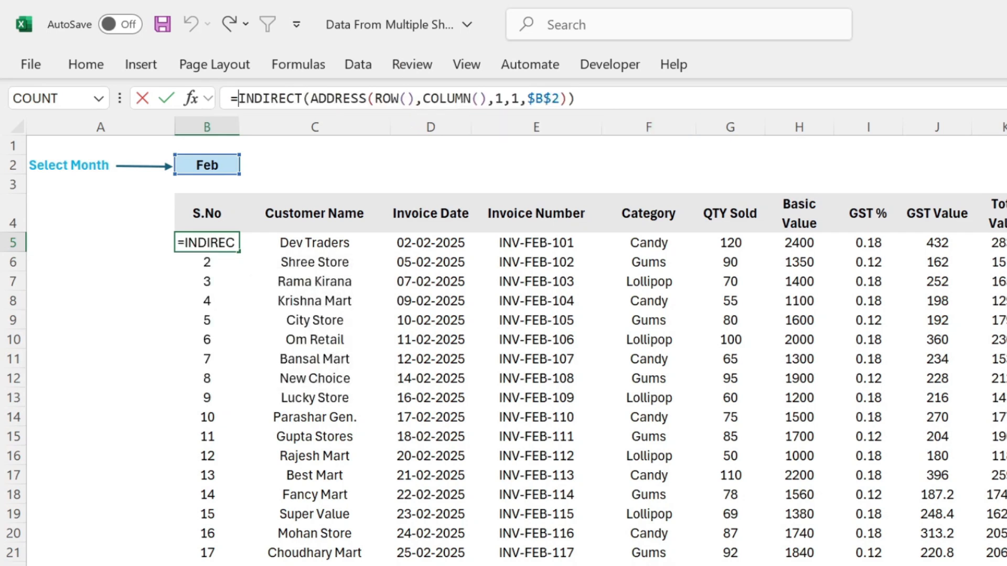
text(if)
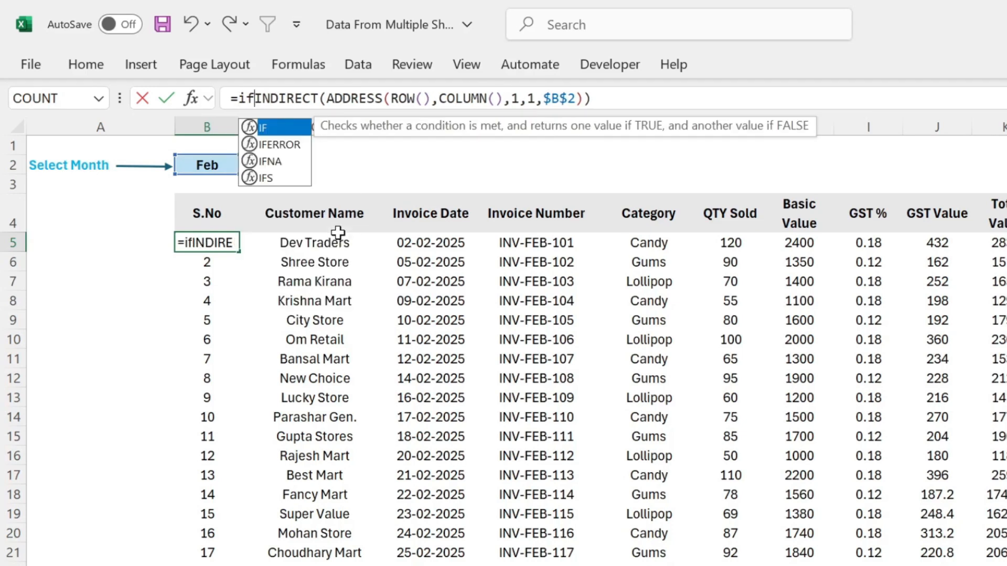
double_click(280, 132)
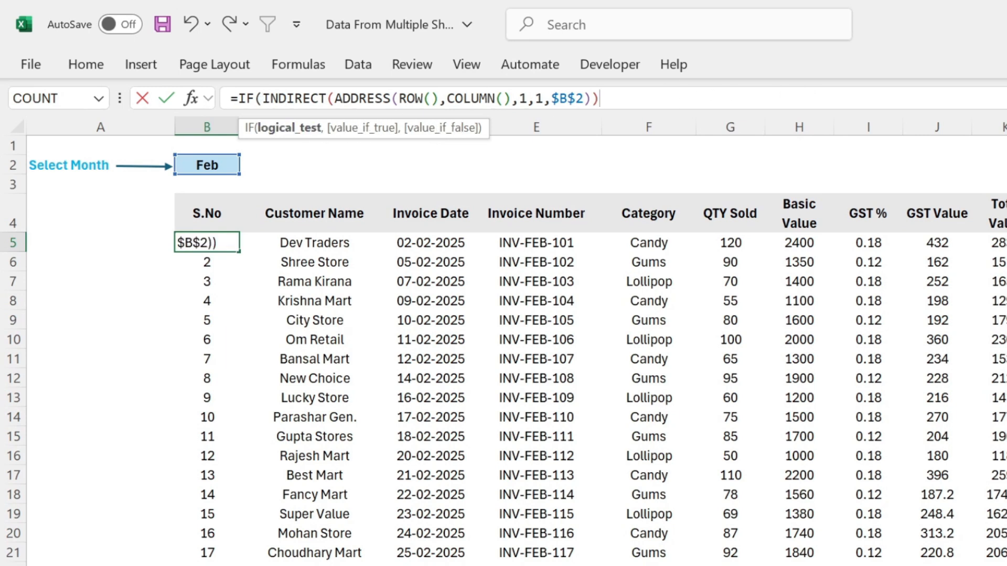
text(=0,)
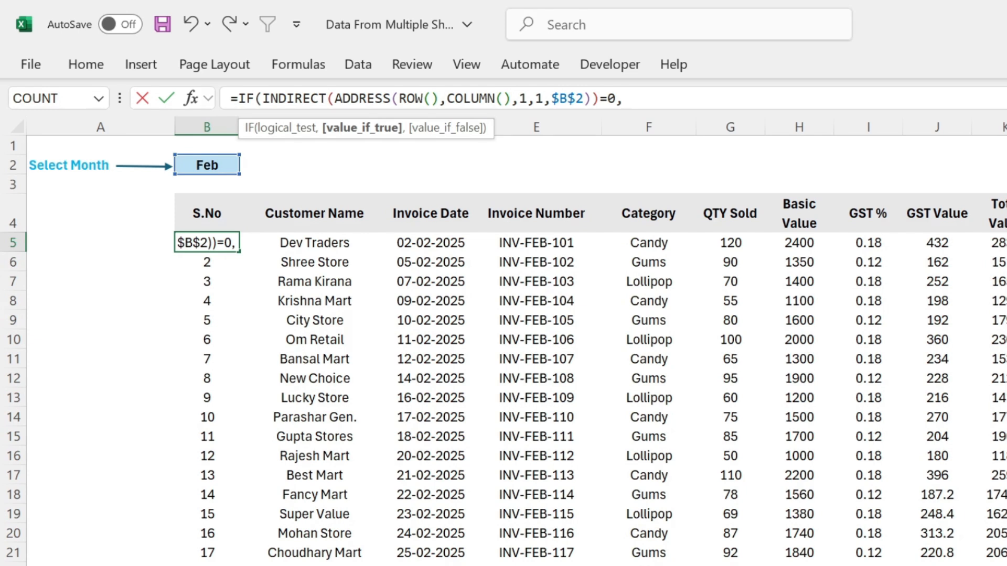
Complete the IF formula in B5 so it returns "" when the test is true and the copied INDIRECT expression otherwise.
text("")
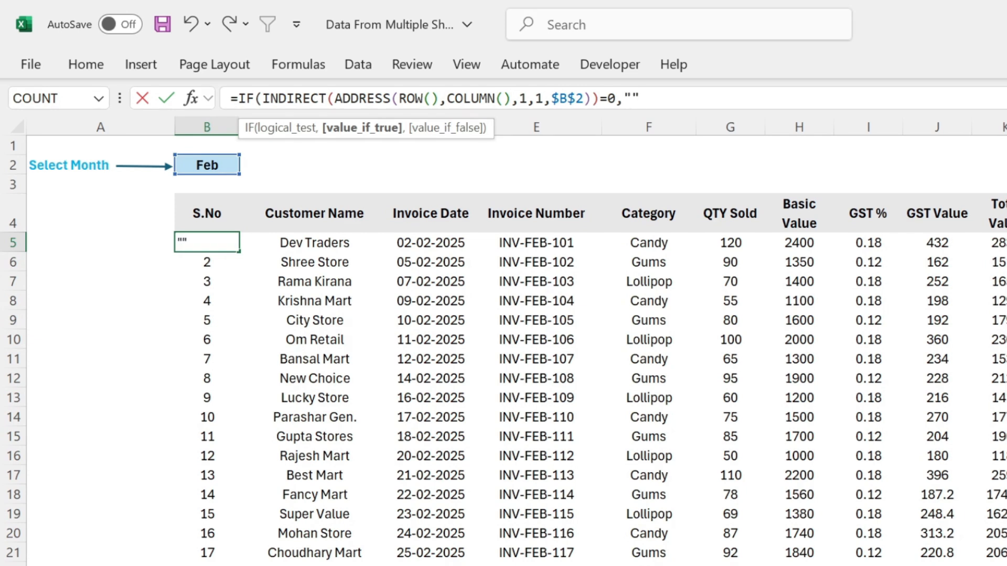
text(,)
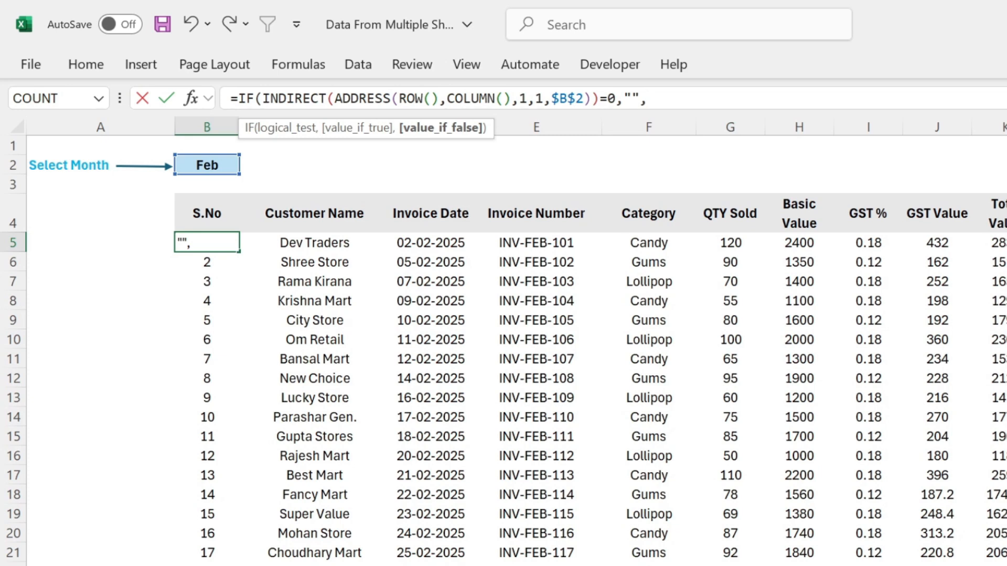
key(ctrl+v)
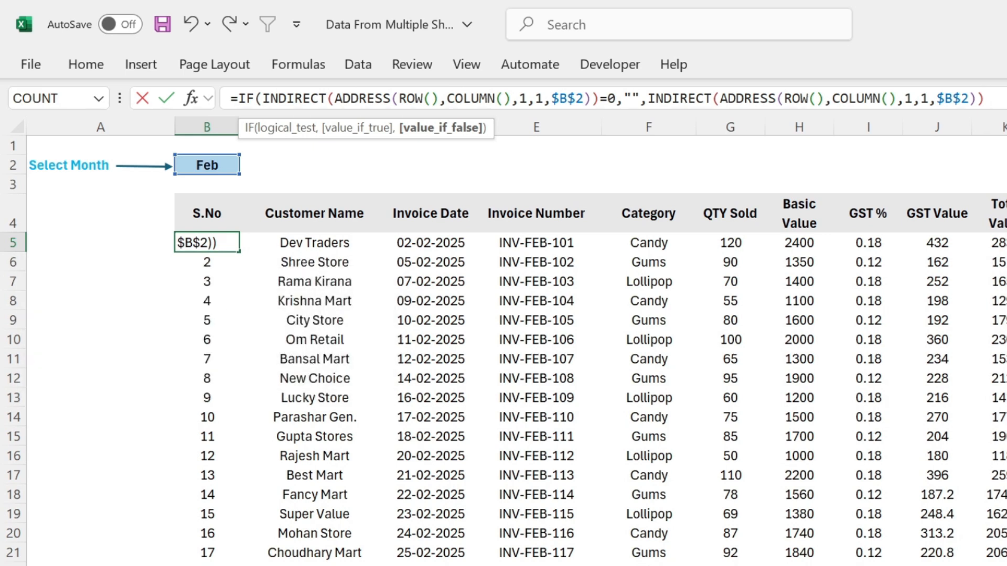
text())
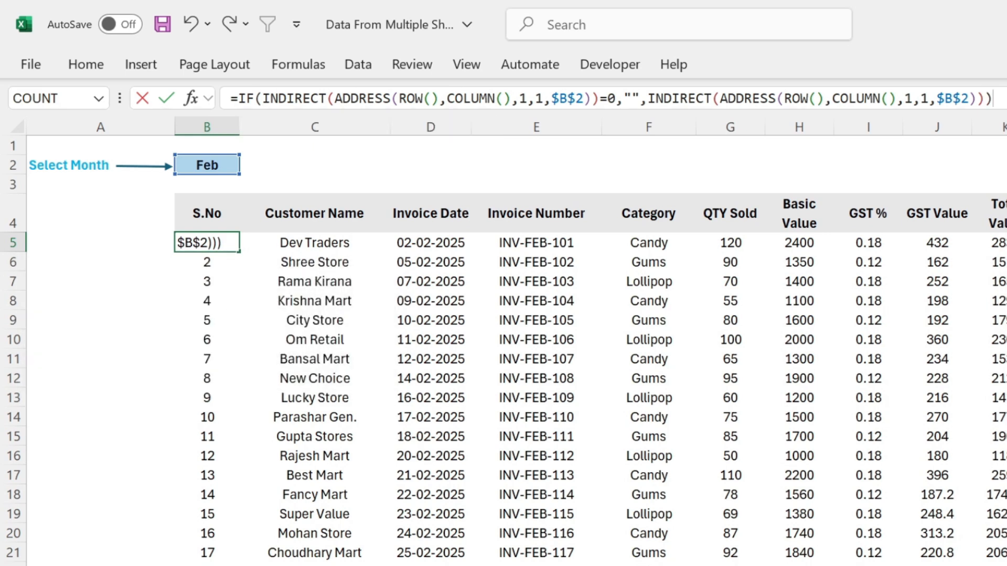
key(Return)
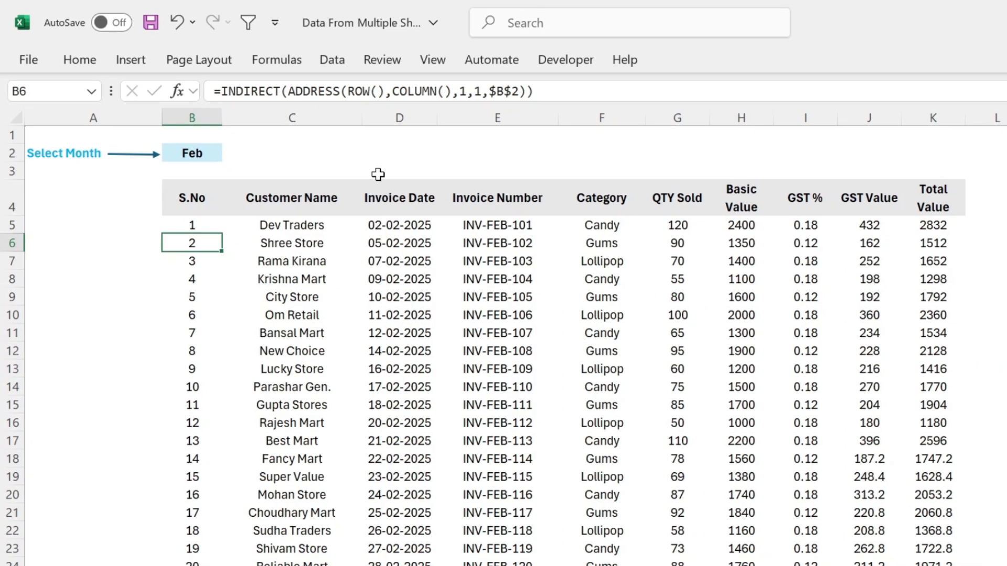
Fill the B5 formula across to K5 and format the invoice date in D5 as a date.
click(211, 235)
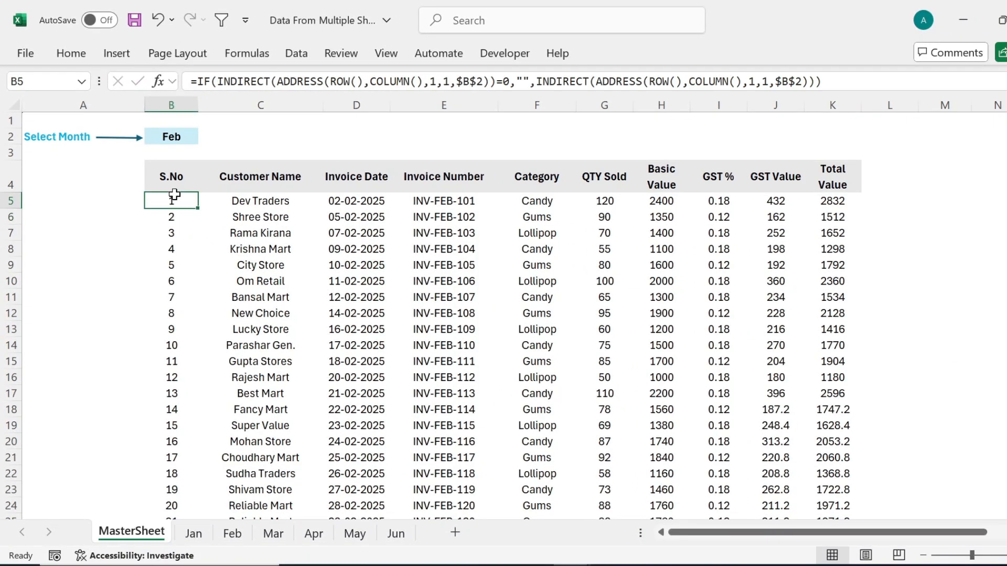
drag(198, 207, 840, 226)
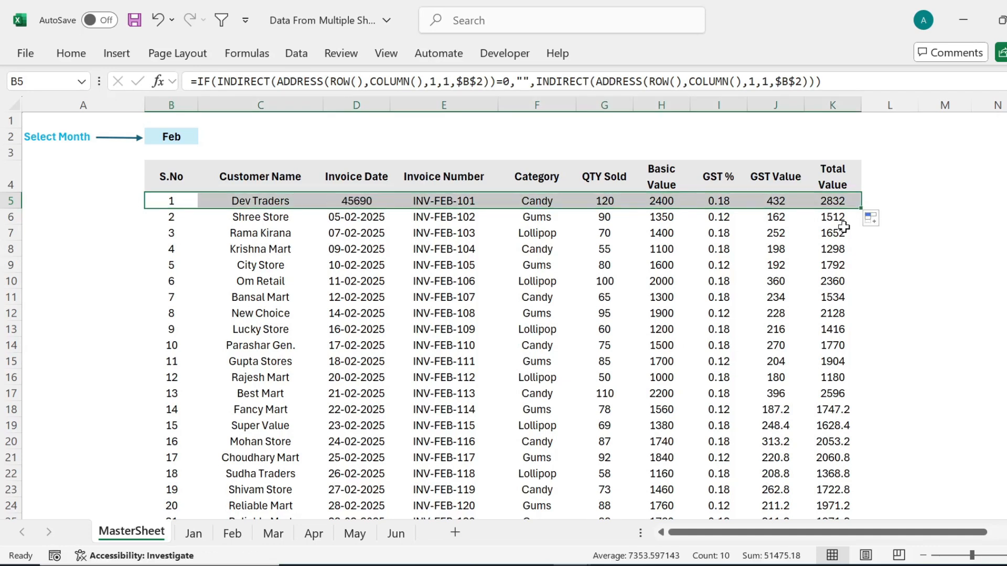
click(344, 201)
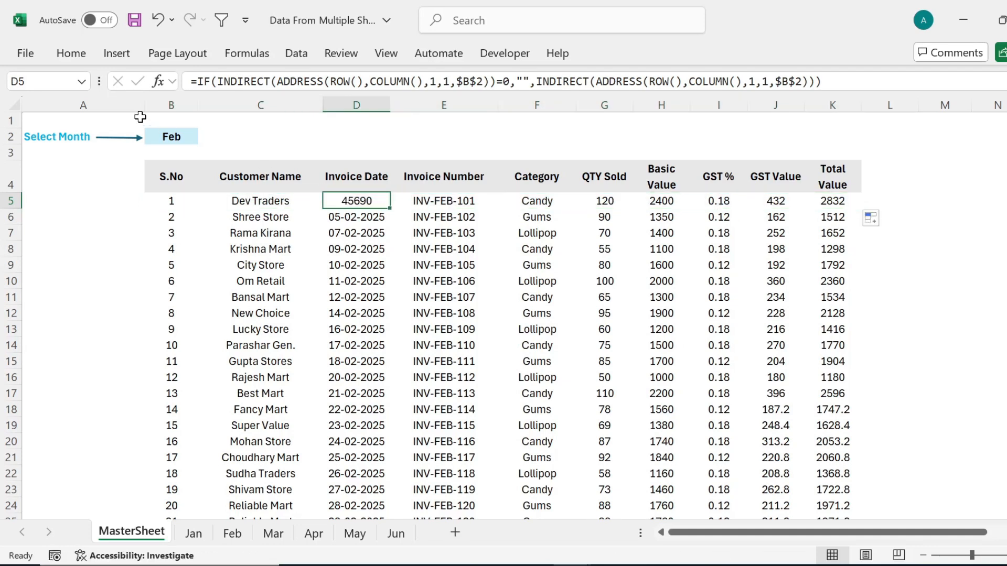
click(78, 58)
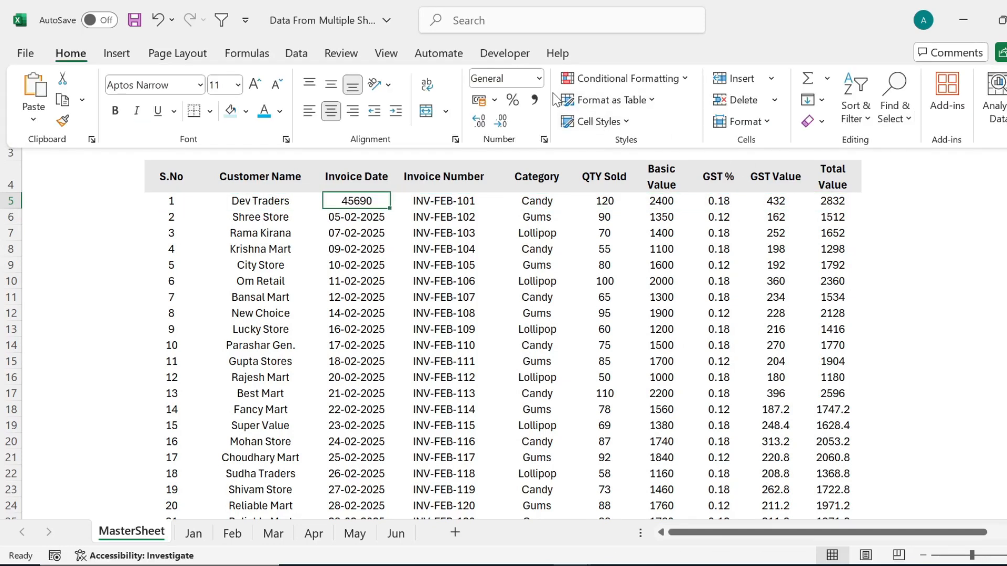
click(539, 78)
click(493, 264)
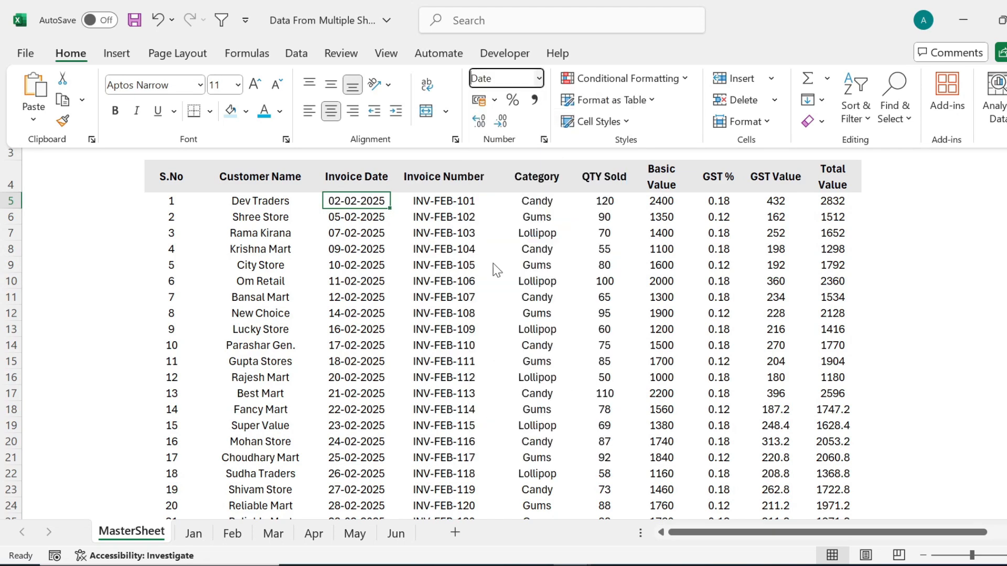
Fill the formulas of B5:K5 down to row 53 and review the rows without data.
click(171, 199)
click(171, 198)
key(ctrl+shift+Right)
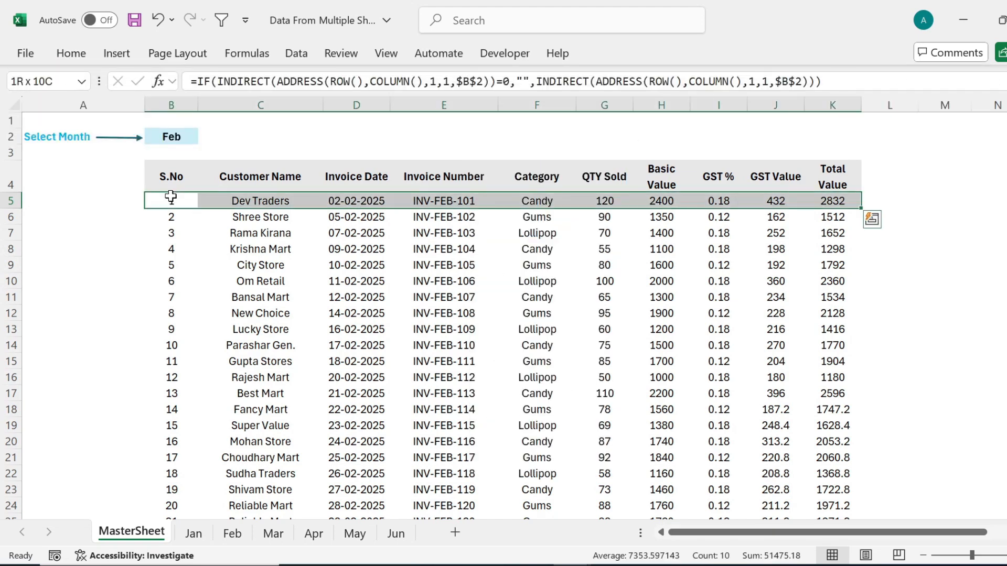
drag(861, 208, 868, 475)
click(749, 382)
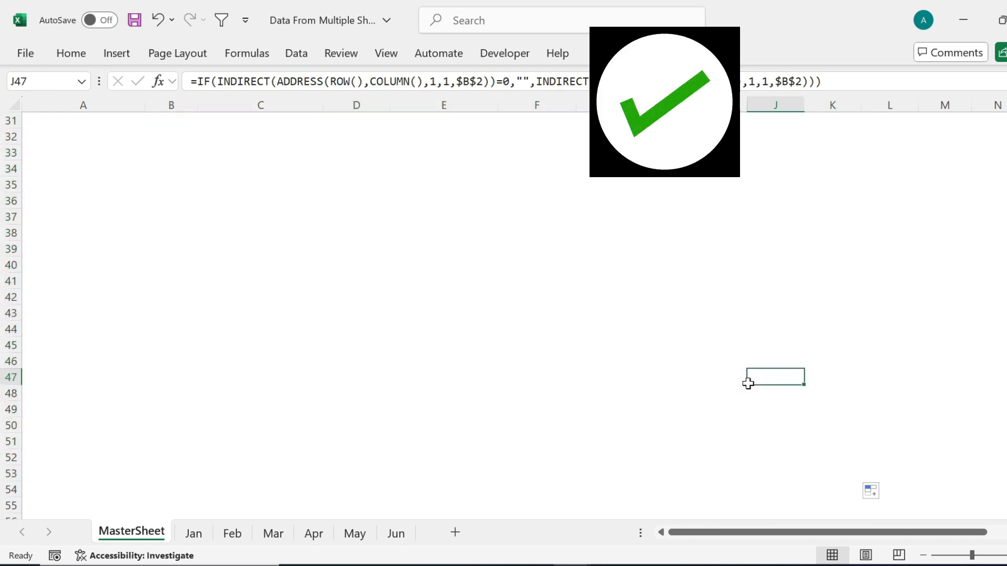
key(ctrl+Up)
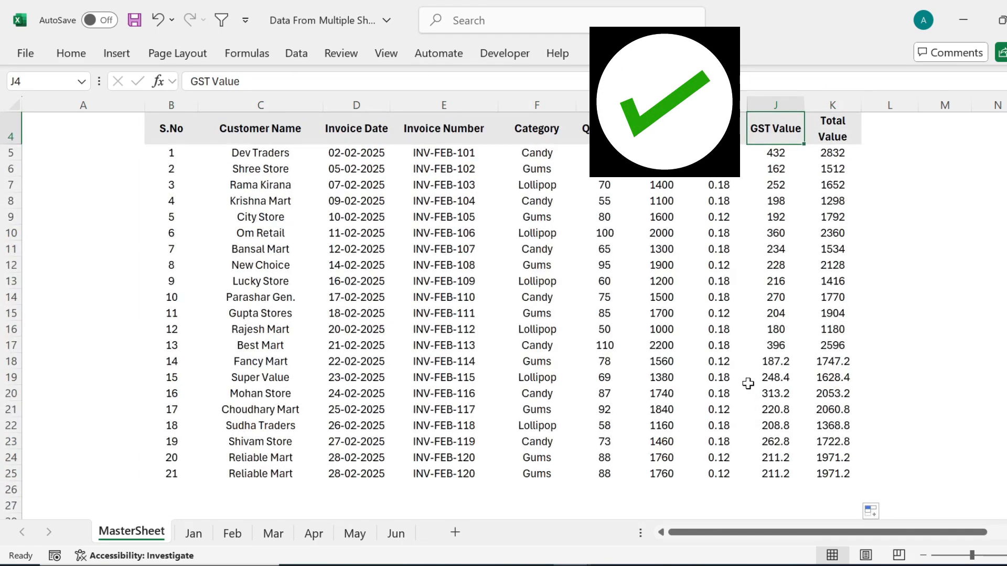
key(ctrl+Up)
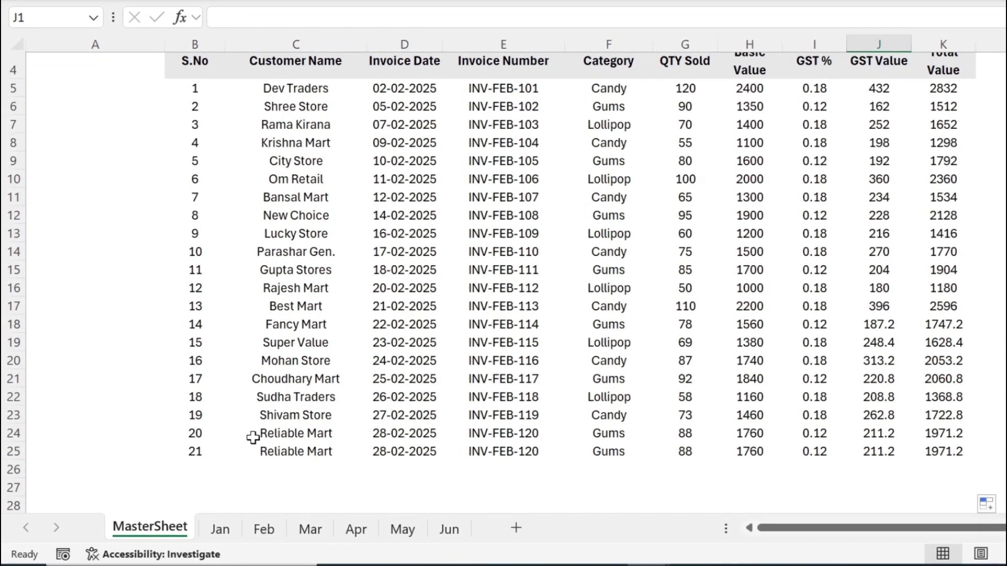
Choose Mar as the month in B2 of the MasterSheet.
click(313, 304)
key(ctrl+Up)
key(ctrl+Up)
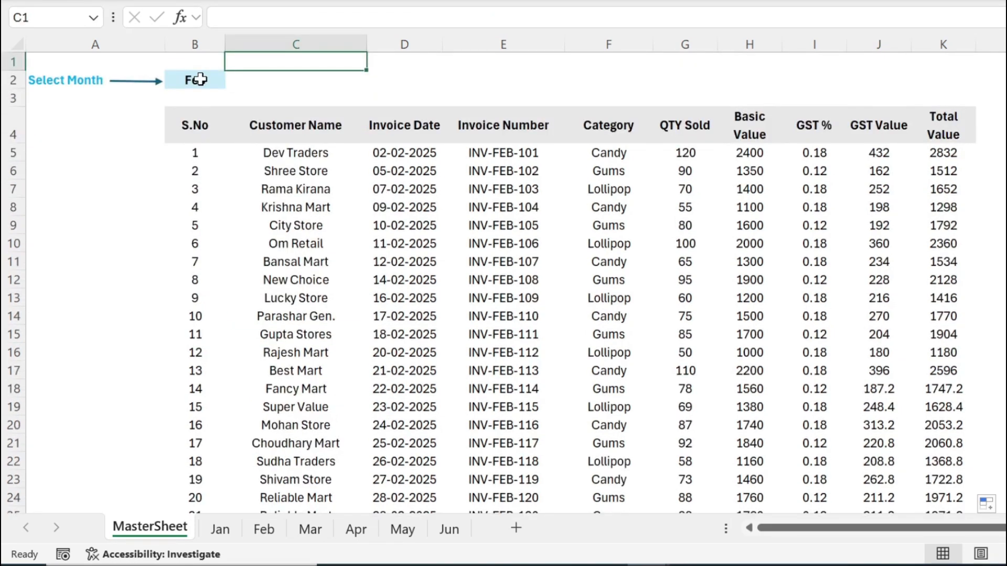
click(198, 80)
click(233, 80)
click(181, 129)
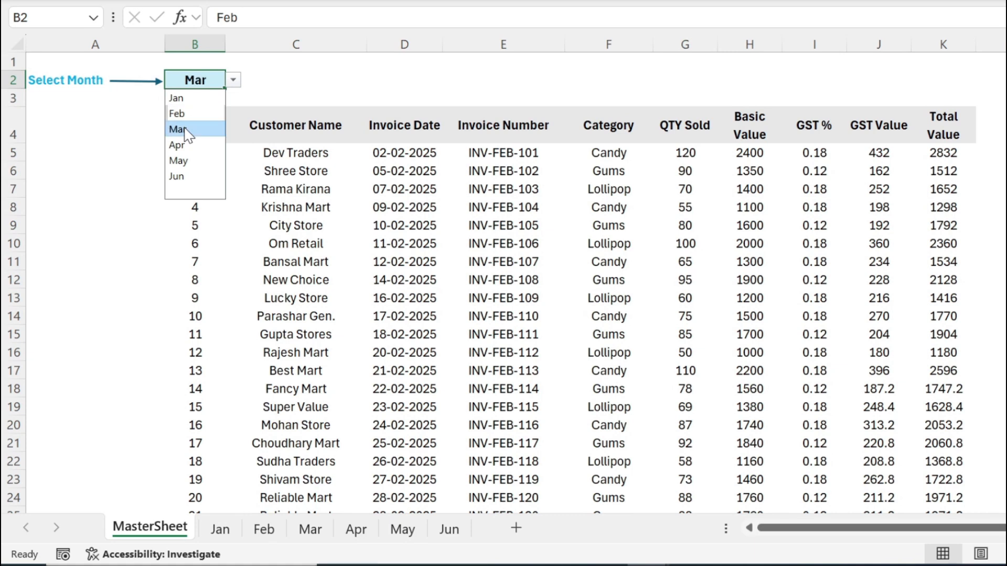
On the Mar sheet, enter serial number 21 in B25, below the last record.
click(310, 529)
click(209, 425)
key(ctrl+Down)
key(Down)
key(Down)
key(Down)
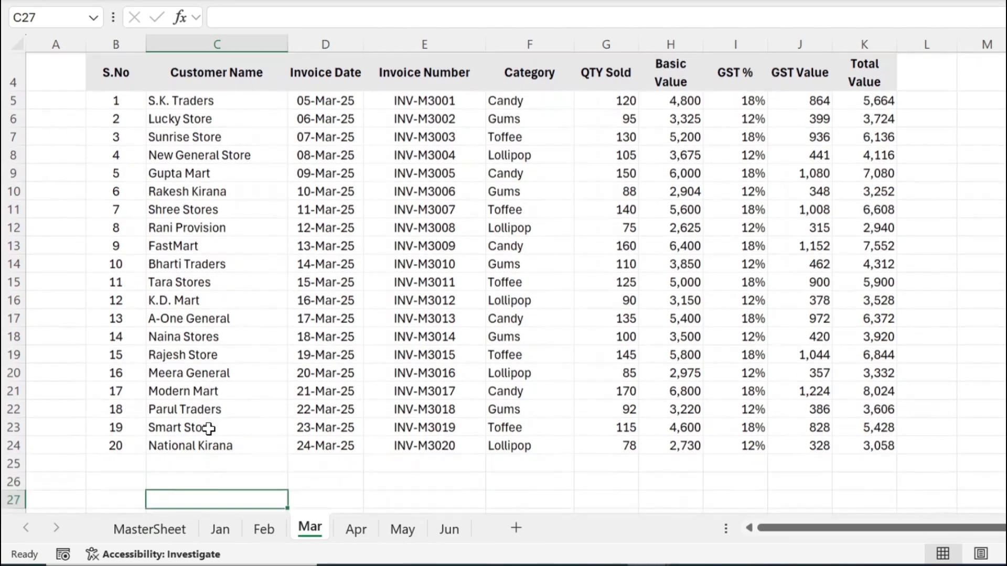
key(Left)
key(Up)
key(Up)
text(21)
Copy the invoice details in C20:K20 of the Mar sheet into row 25, starting at C25.
key(Right)
key(Up)
key(Up)
key(Up)
key(Up)
key(Up)
key(ctrl+shift+Right)
key(ctrl+c)
key(Down)
key(Down)
key(Down)
key(Down)
key(Down)
key(ctrl+v)
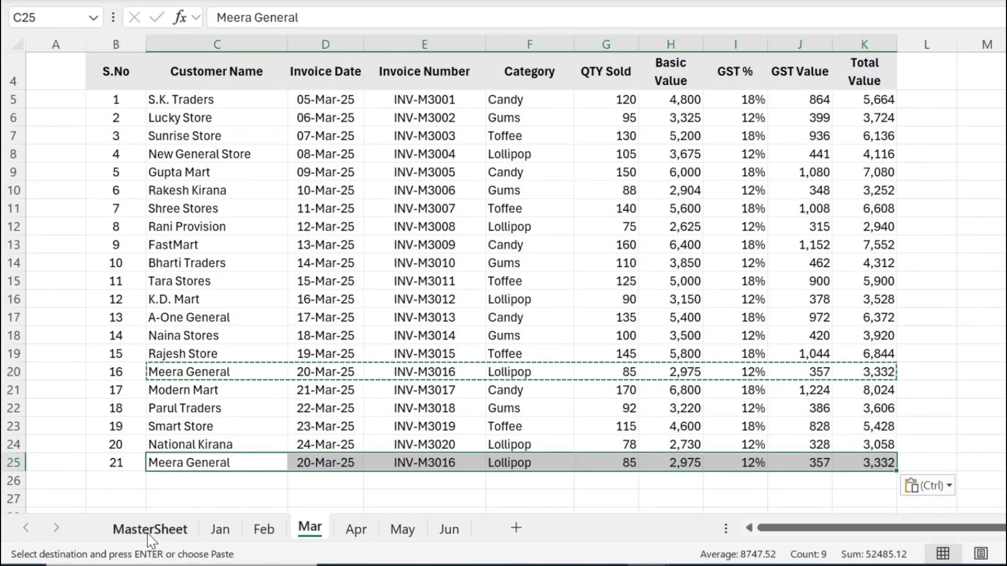
Look on the MasterSheet for the record added at the end of the Mar sheet.
click(150, 530)
click(234, 465)
key(ctrl+Down)
key(Up)
key(ctrl+Up)
key(Down)
key(Down)
key(Down)
key(Down)
key(Down)
key(Down)
key(Down)
key(Down)
key(Down)
key(Down)
key(Down)
key(Down)
key(Down)
key(Down)
key(Down)
key(Down)
key(Down)
key(Down)
key(Down)
key(Down)
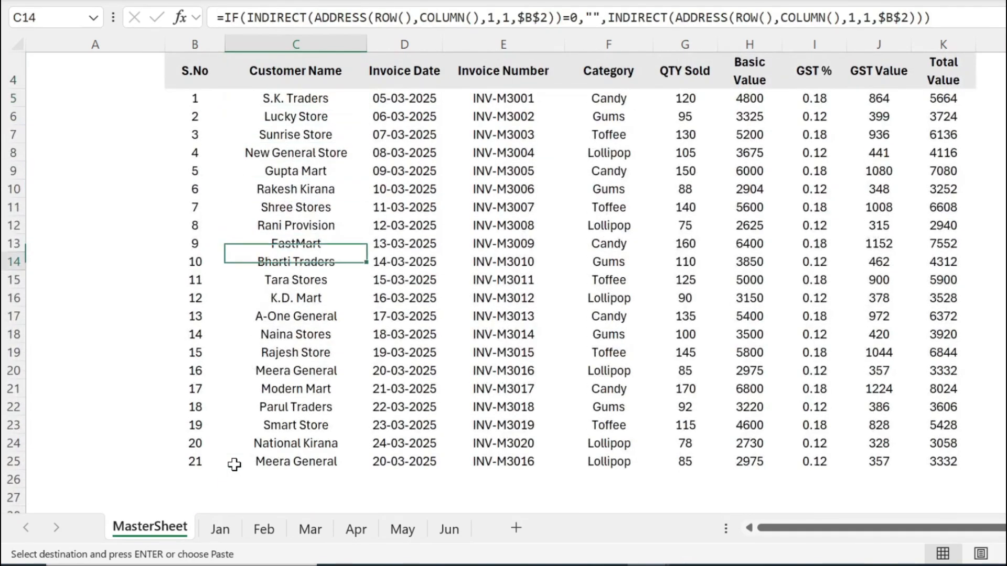
Select B25:K25 on the MasterSheet to examine the new Mar record, and return to the sheet's first row.
key(Up)
key(Left)
key(shift+Right)
key(shift+Right)
key(shift+Right)
key(shift+Right)
key(shift+Right)
key(shift+Right)
key(shift+Right)
key(shift+Right)
key(shift+Right)
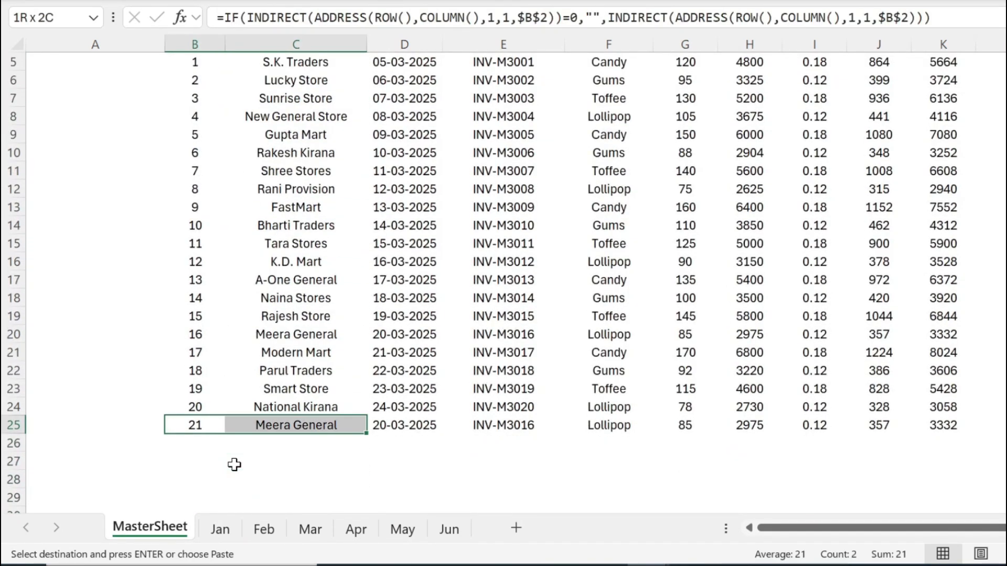
key(ctrl+v)
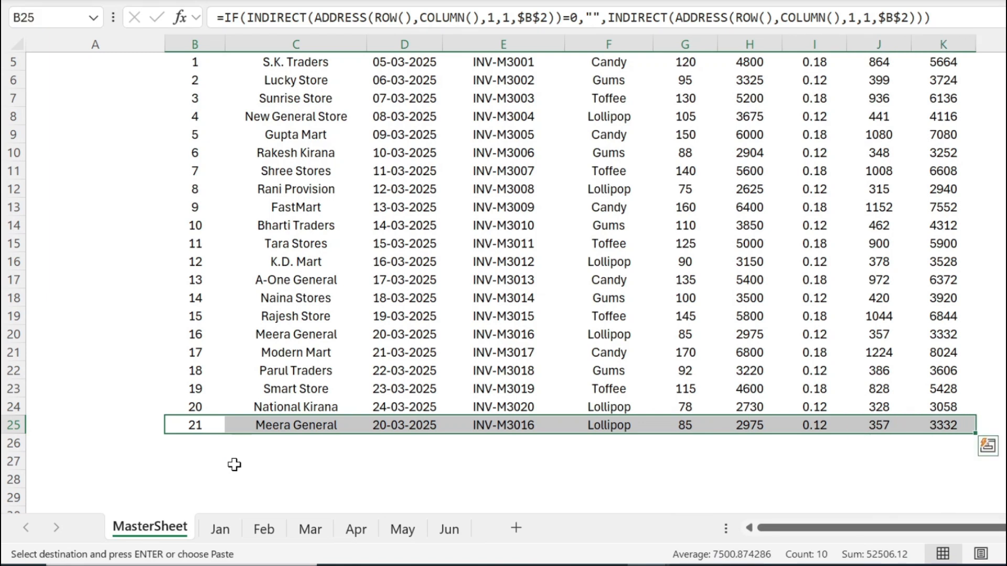
click(994, 280)
key(ctrl+Up)
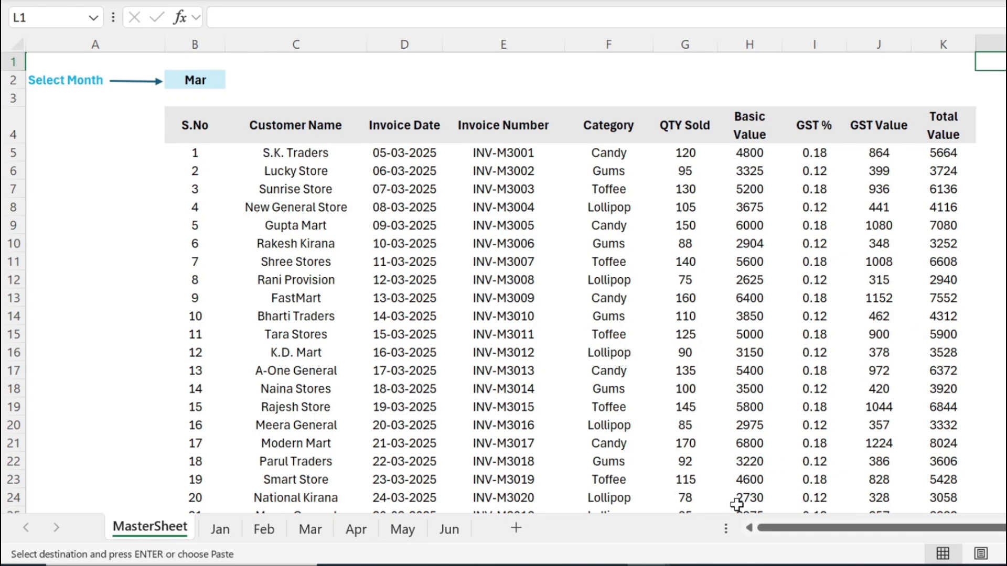
Add a new worksheet after the MasterSheet and rename it Jul.
click(516, 528)
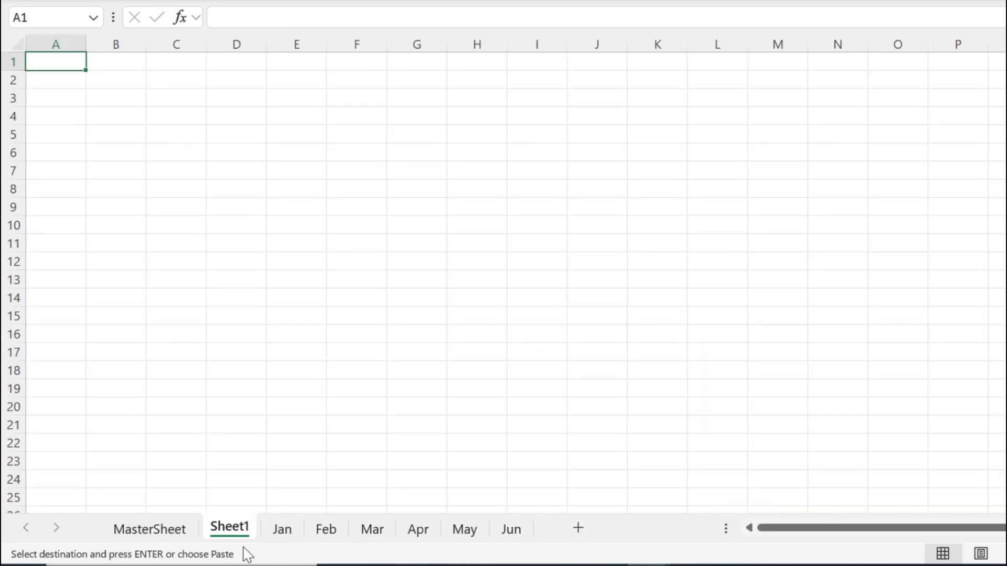
right_click(227, 533)
click(280, 288)
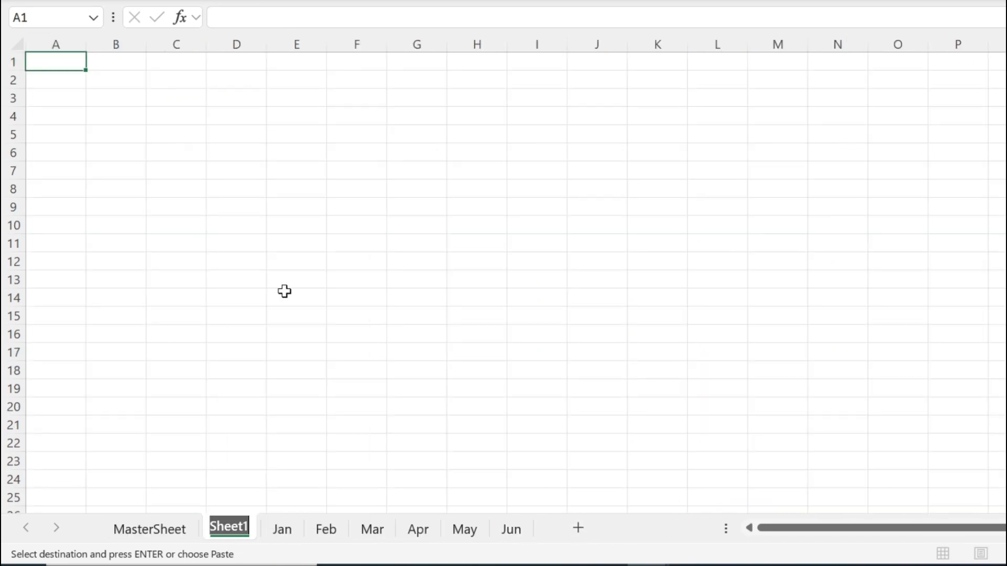
text(Jul)
click(427, 370)
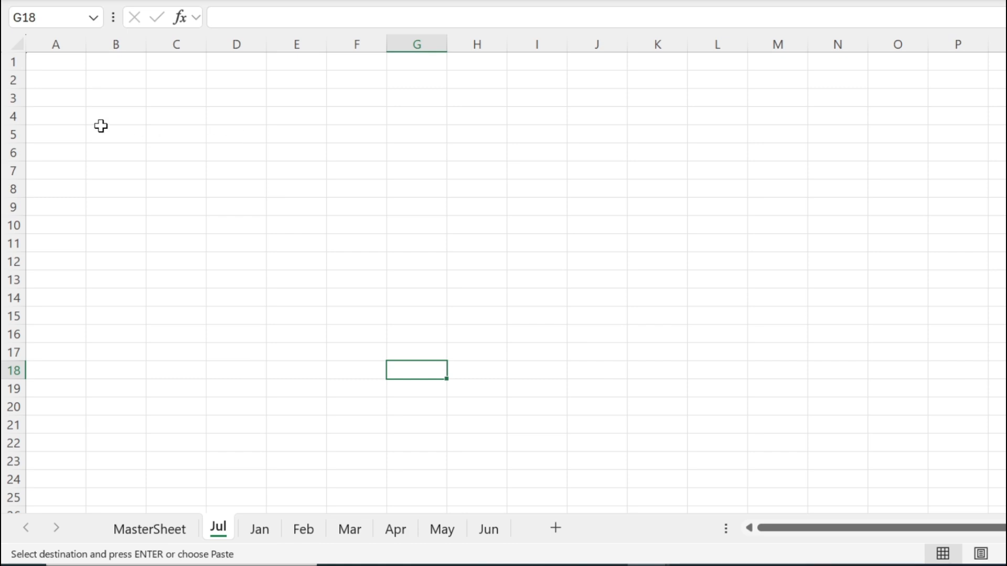
Fill the whole range B5:K17 on the Jul sheet with the sample text P.
drag(113, 135, 652, 278)
drag(651, 332, 653, 350)
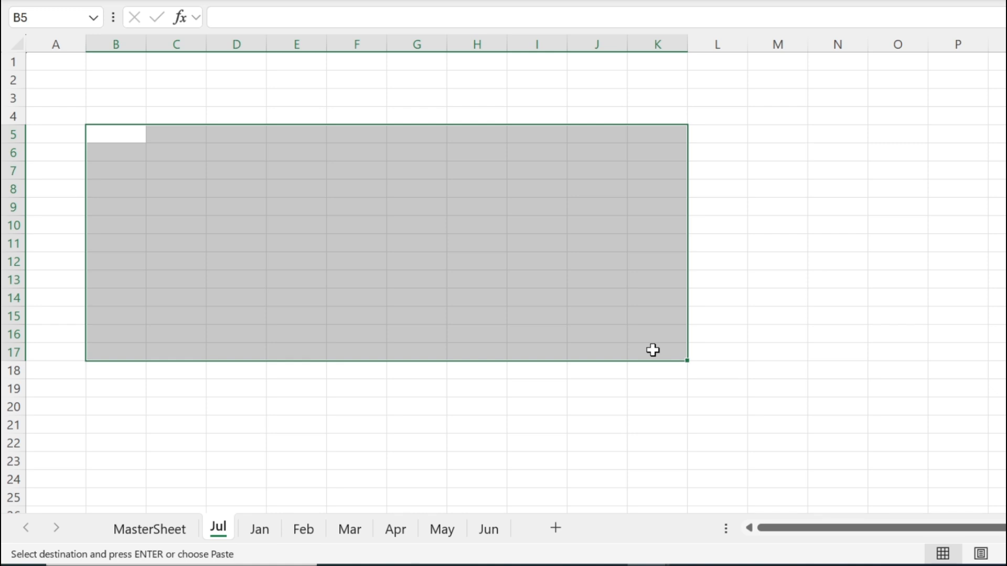
text(P)
key(ctrl+Return)
click(540, 371)
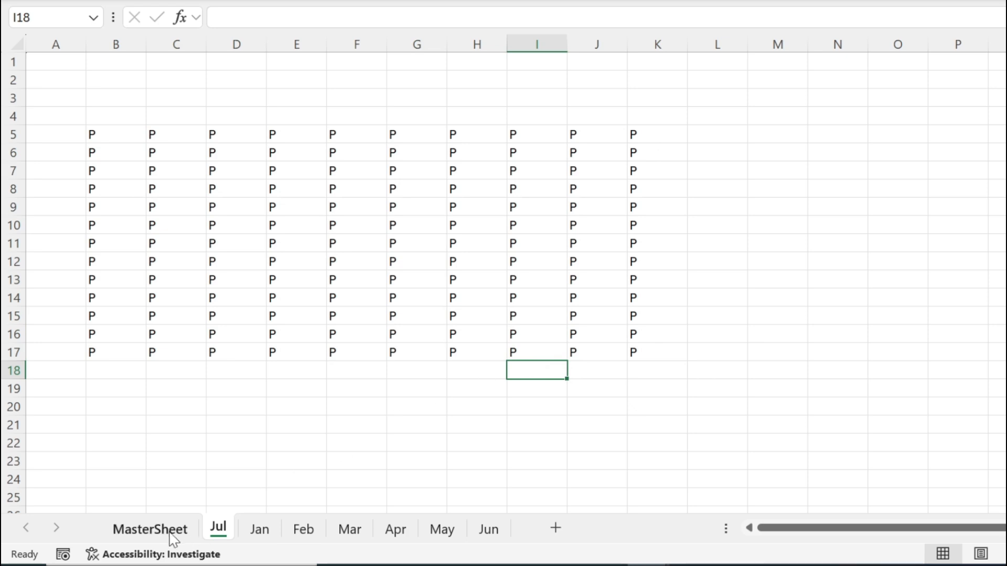
Check which months the B2 selection list on the MasterSheet offers.
click(170, 533)
click(207, 77)
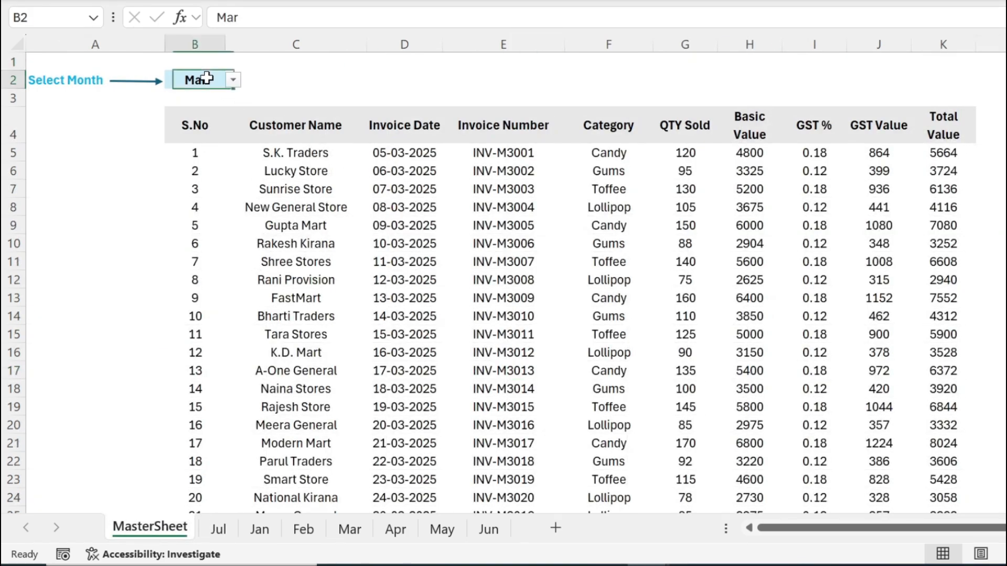
click(233, 80)
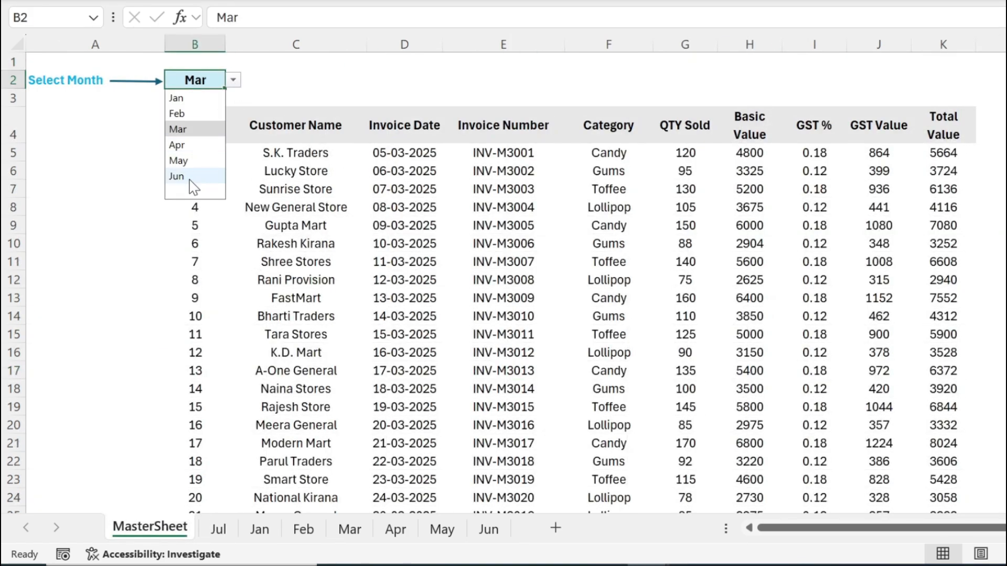
Add Jul to the month list in P10 of the MasterSheet, below Jun.
click(980, 211)
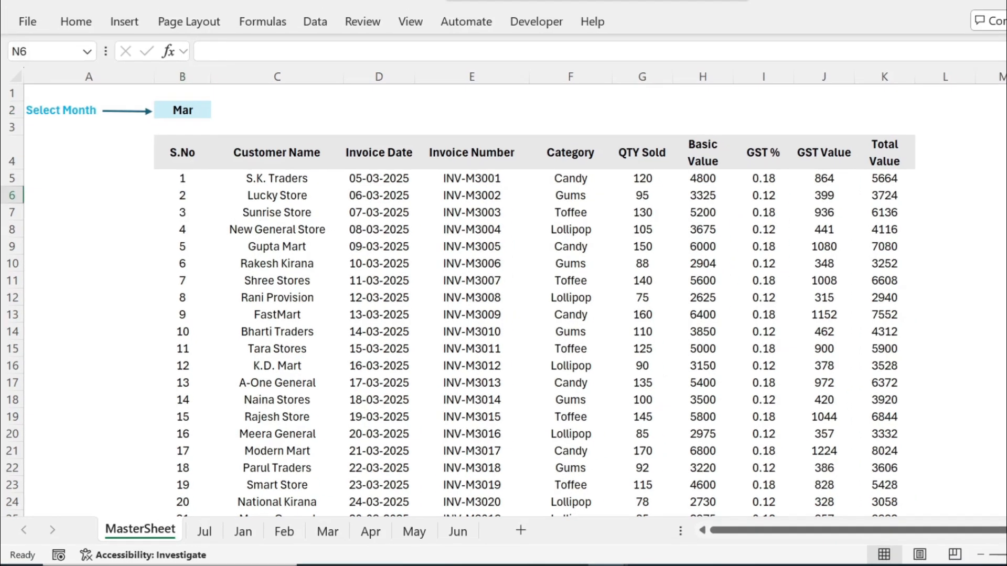
key(Right)
key(Right)
key(Right)
key(Left)
key(Left)
key(Right)
key(Down)
key(Down)
key(Down)
key(Down)
text(Jul)
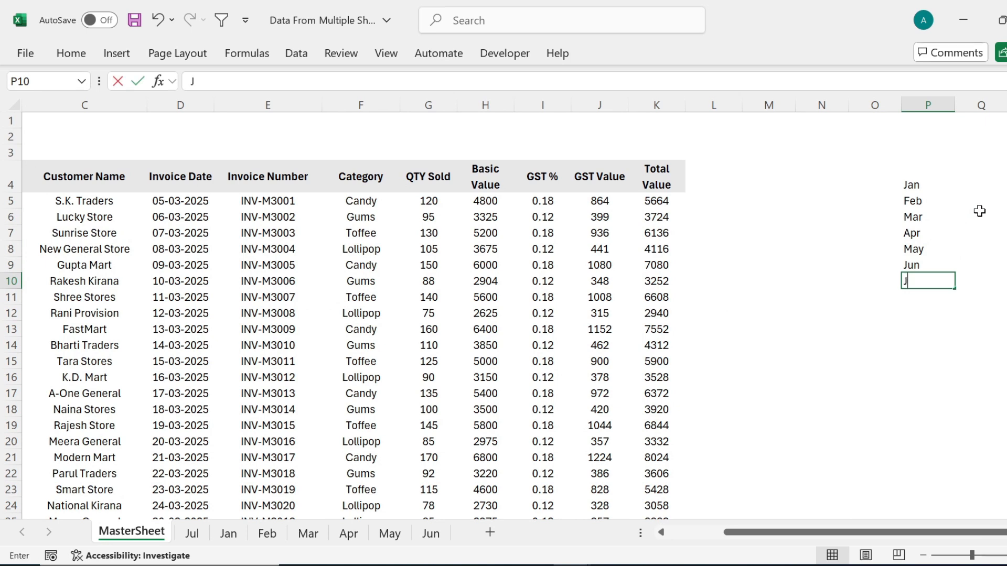
key(Return)
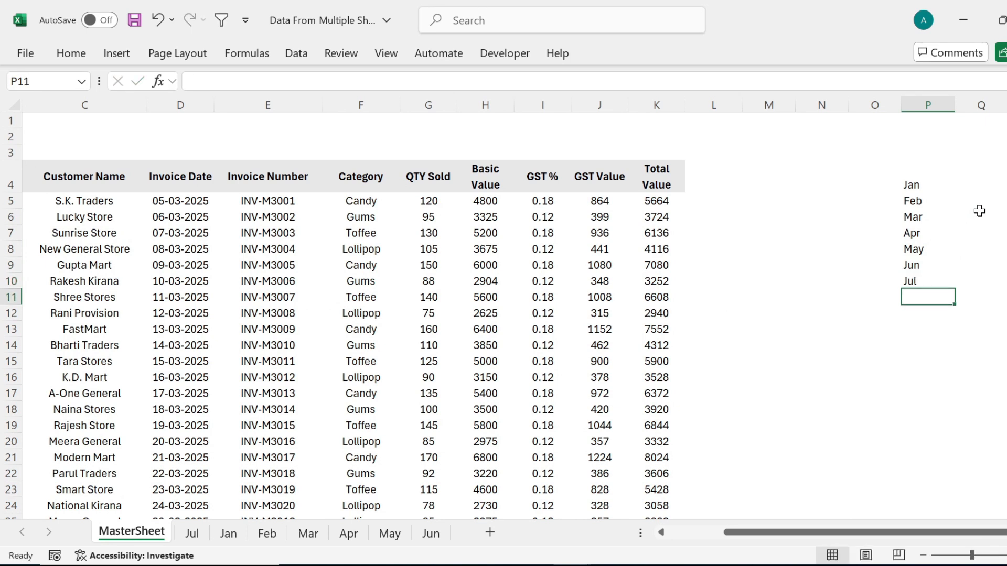
Choose Jul as the month in B2 of the MasterSheet.
click(497, 135)
key(ctrl+Left)
key(Left)
key(Up)
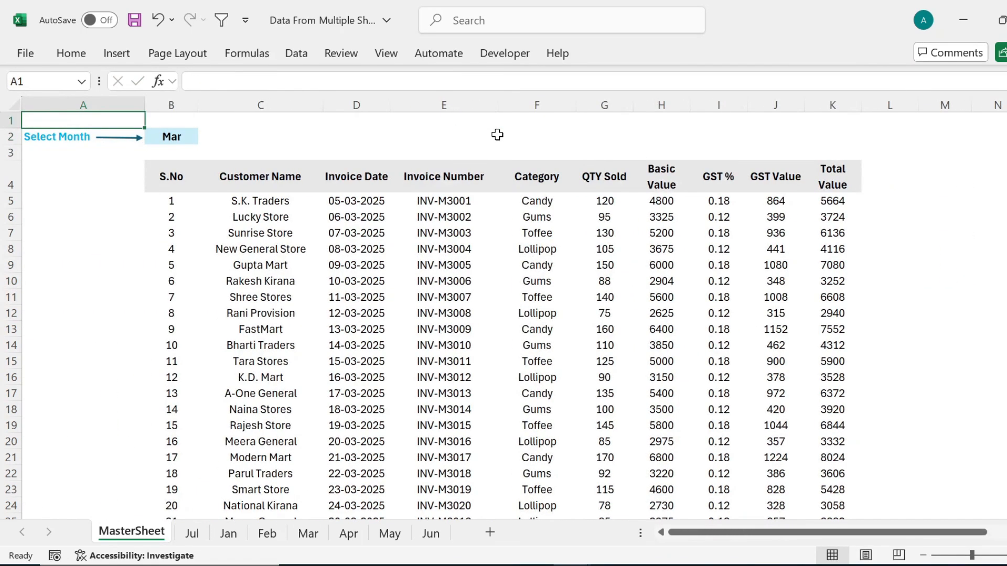
click(174, 138)
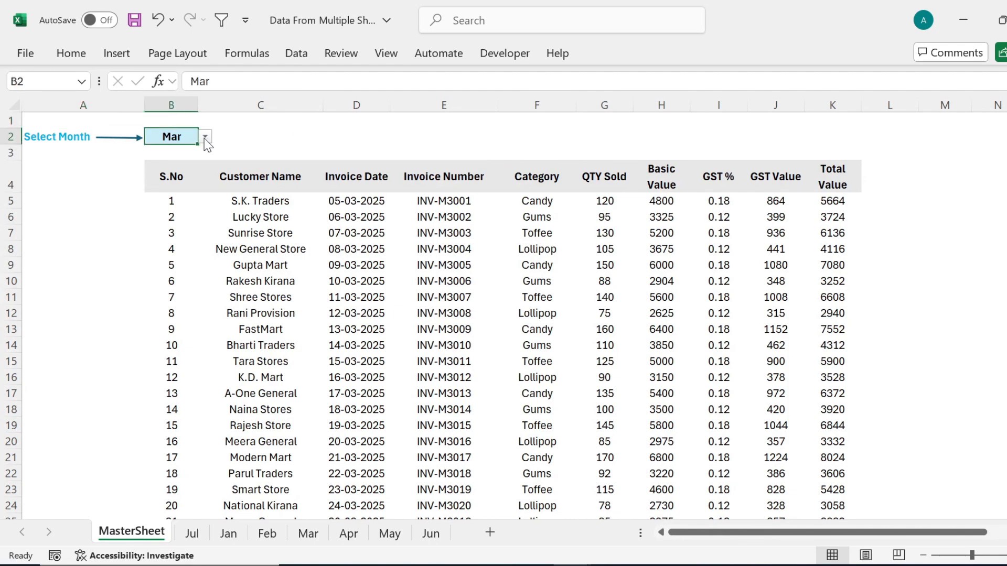
click(205, 137)
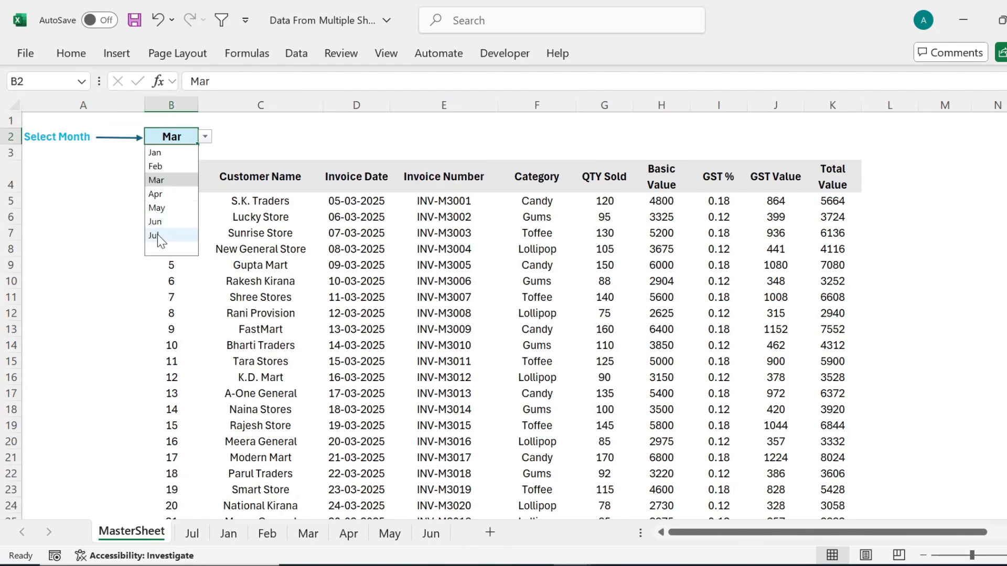
click(158, 234)
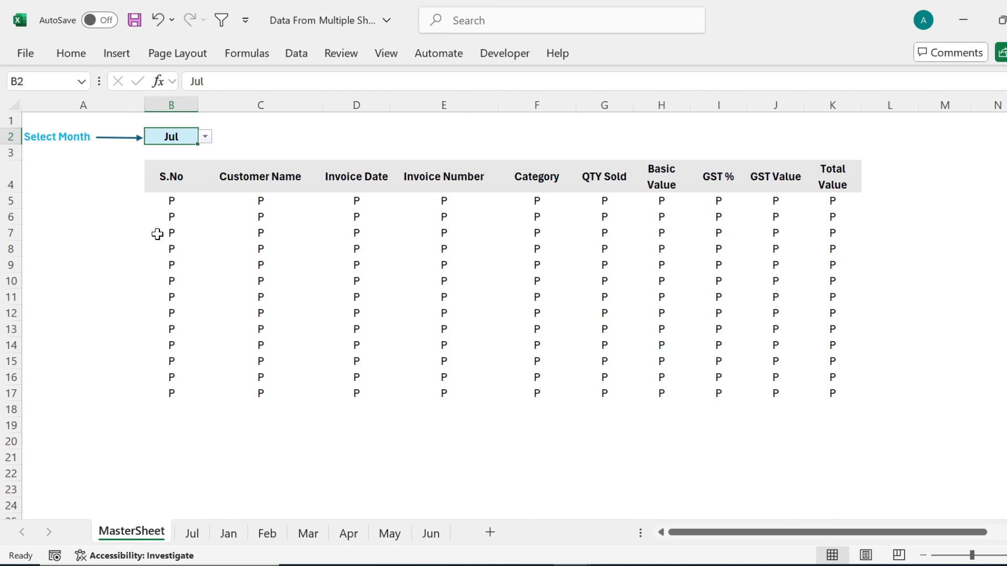